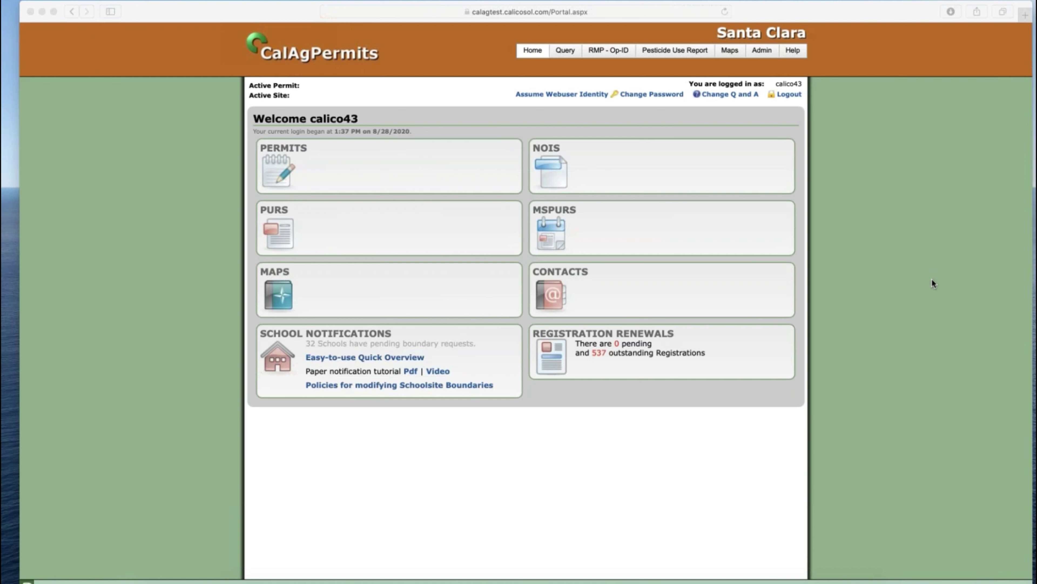
# - Open Admin > Registration List to show the 572 licensees with their 2020 registration statuses
pyautogui.click(768, 49)
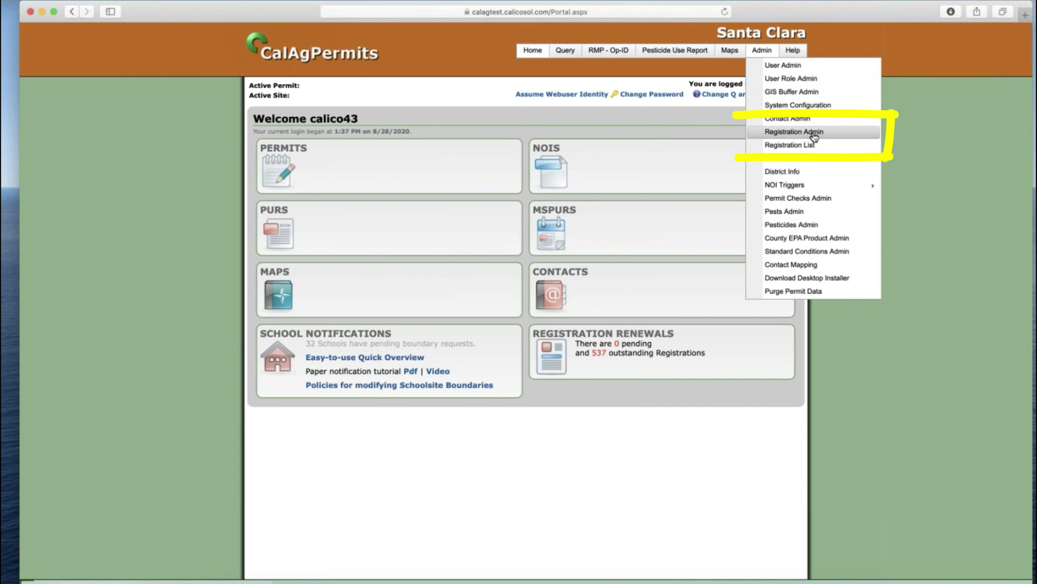
pyautogui.click(804, 147)
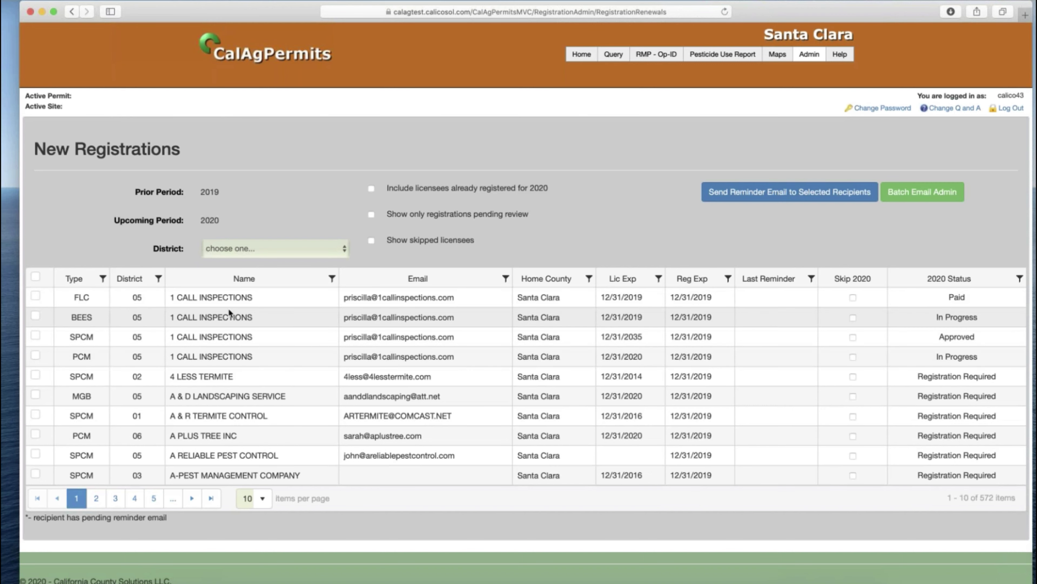
# - Select all ten listed licensees and start a reminder email based on Template One
pyautogui.click(35, 277)
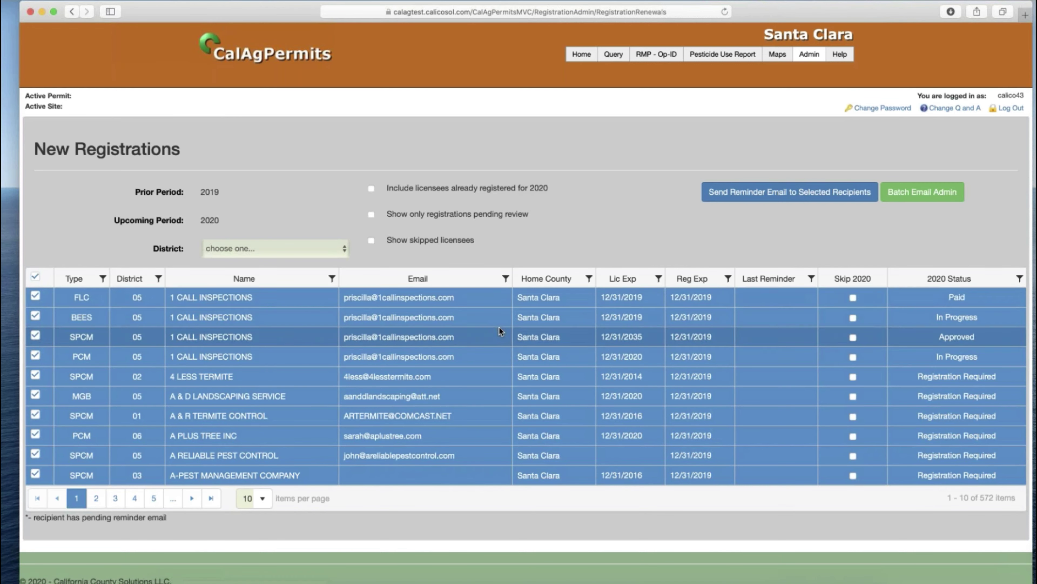
pyautogui.click(800, 197)
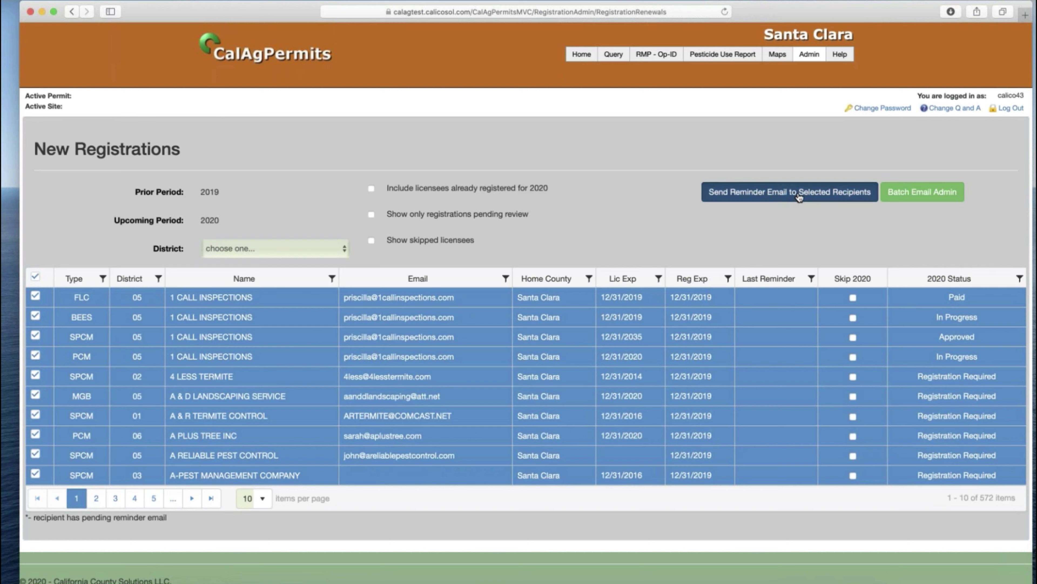
pyautogui.click(344, 132)
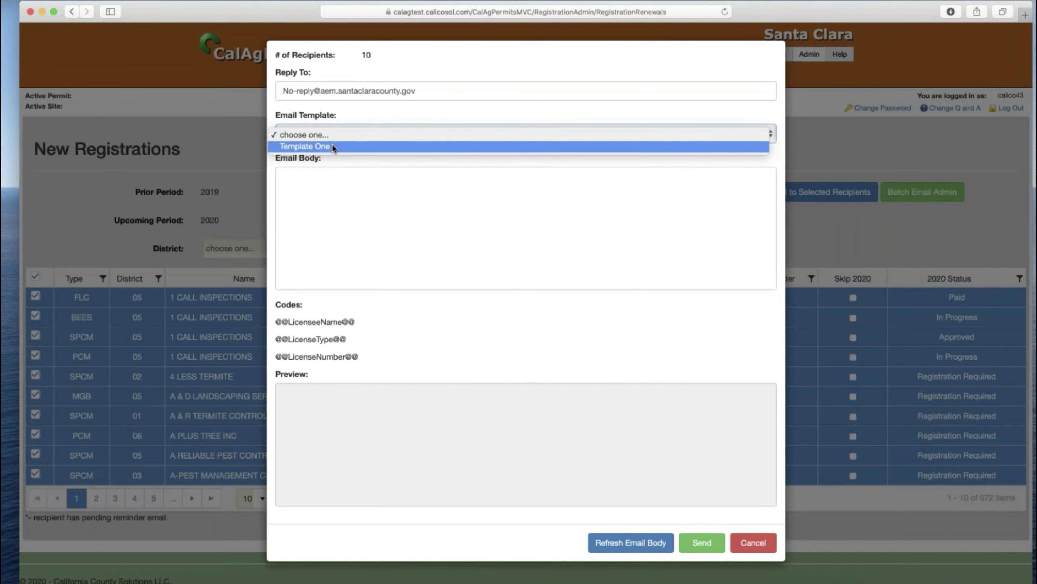
pyautogui.click(333, 146)
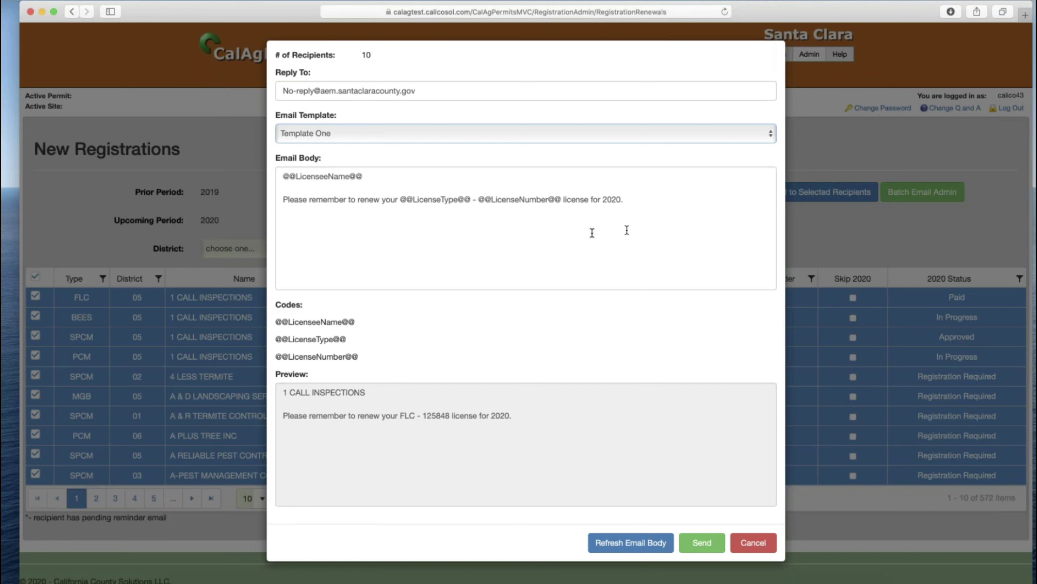
pyautogui.click(659, 236)
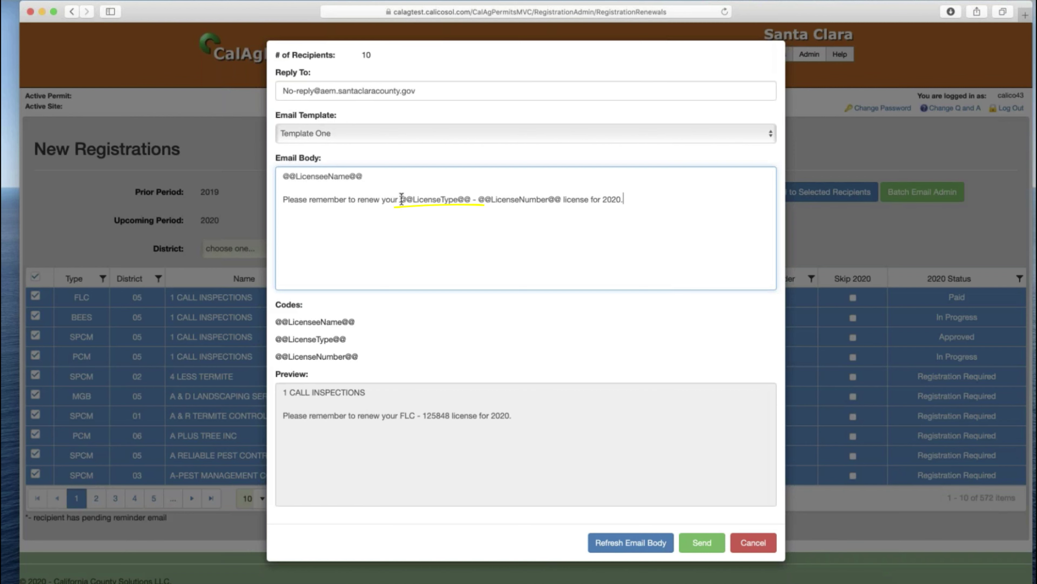
pyautogui.moveTo(401, 199); pyautogui.dragTo(470, 199)
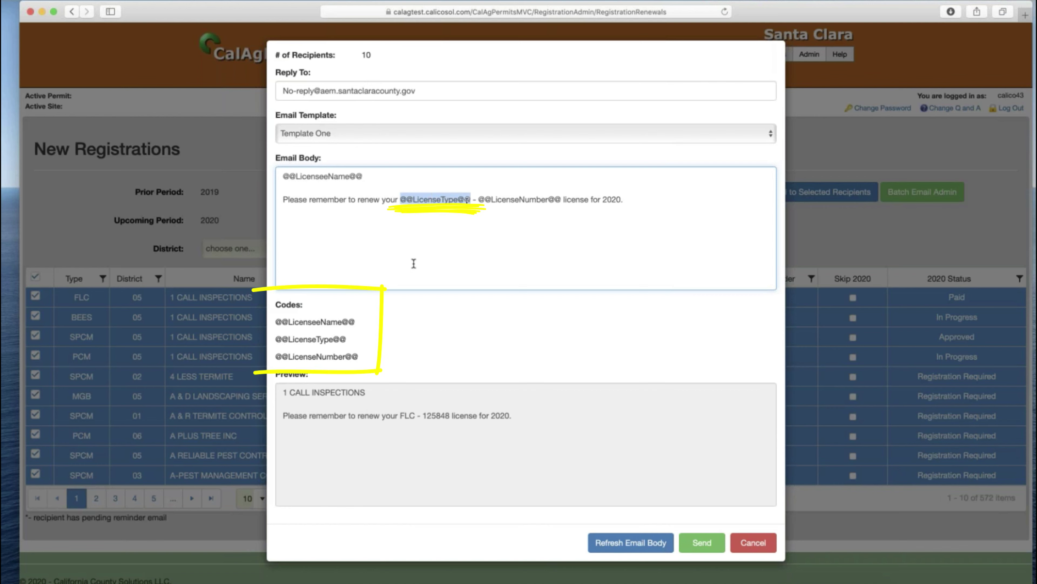
pyautogui.doubleClick(407, 415)
pyautogui.doubleClick(438, 415)
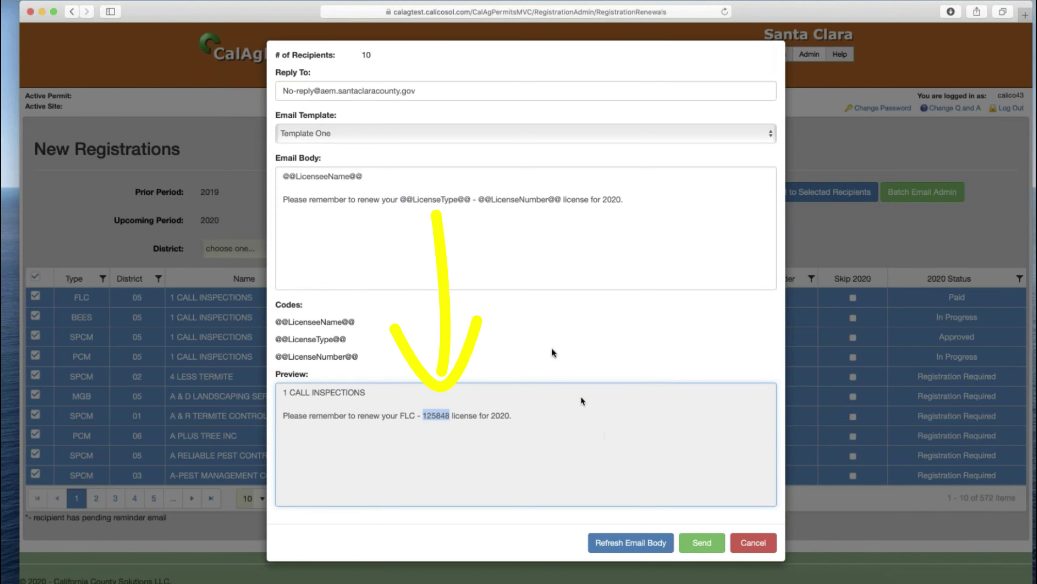
# - Add 'Special message.' on a new line at the end of the body and refresh the preview
pyautogui.click(653, 265)
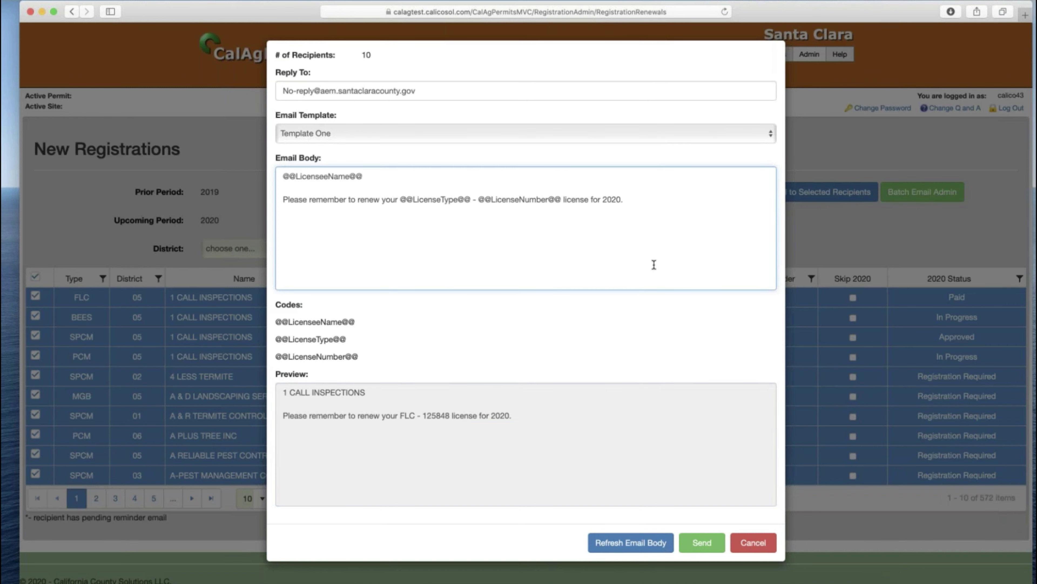
pyautogui.press('Return')
pyautogui.press('Return')
pyautogui.write('Special message.')
pyautogui.click(644, 550)
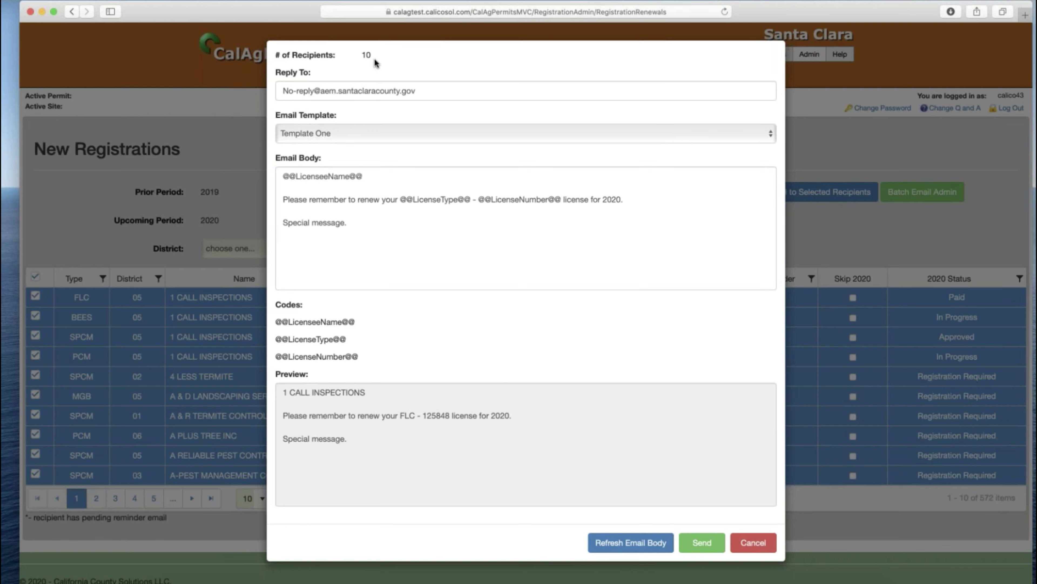
# - Send the reminder batch, confirming it and dismissing the Success message
pyautogui.click(699, 543)
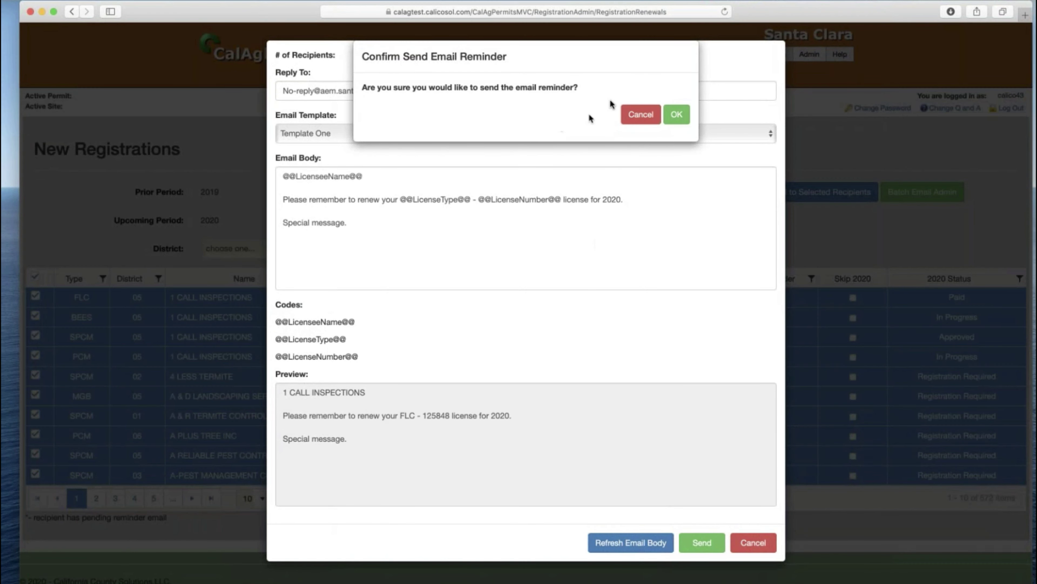
pyautogui.click(676, 116)
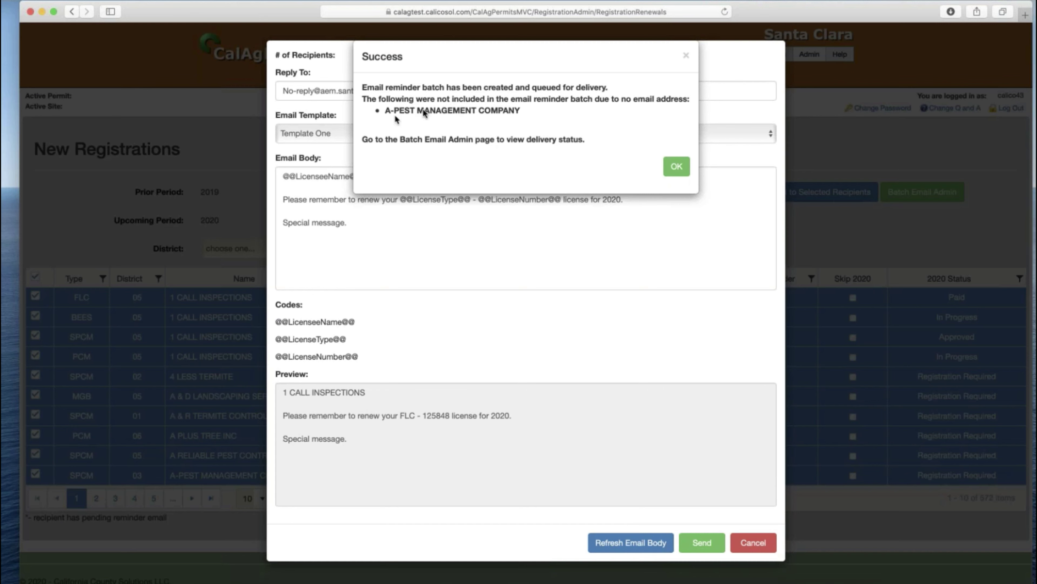
pyautogui.click(677, 166)
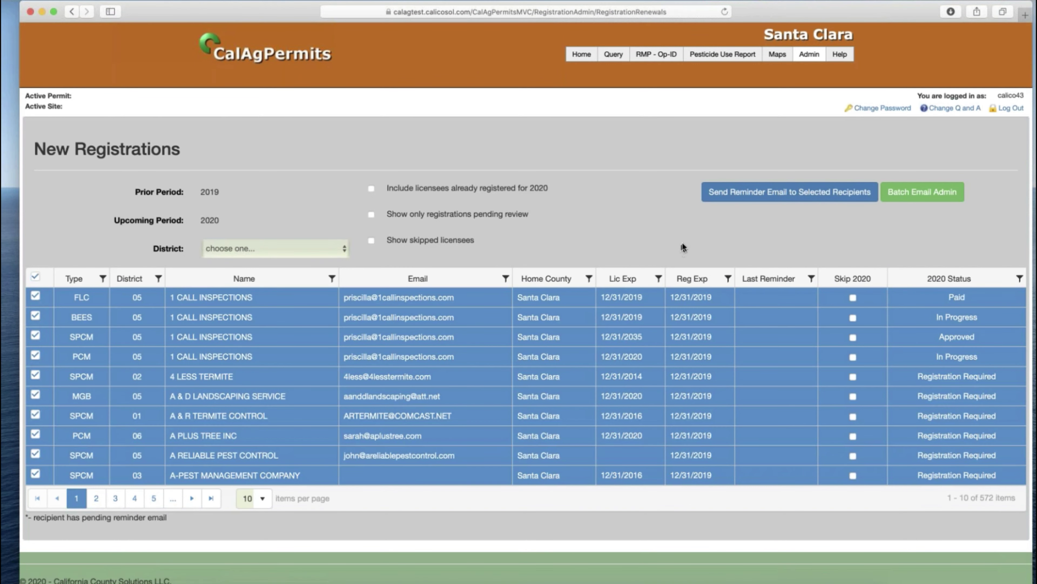
# - In Batch Email Admin, expand the newest batch, review each recipient's delivery status, then collapse it
pyautogui.click(907, 193)
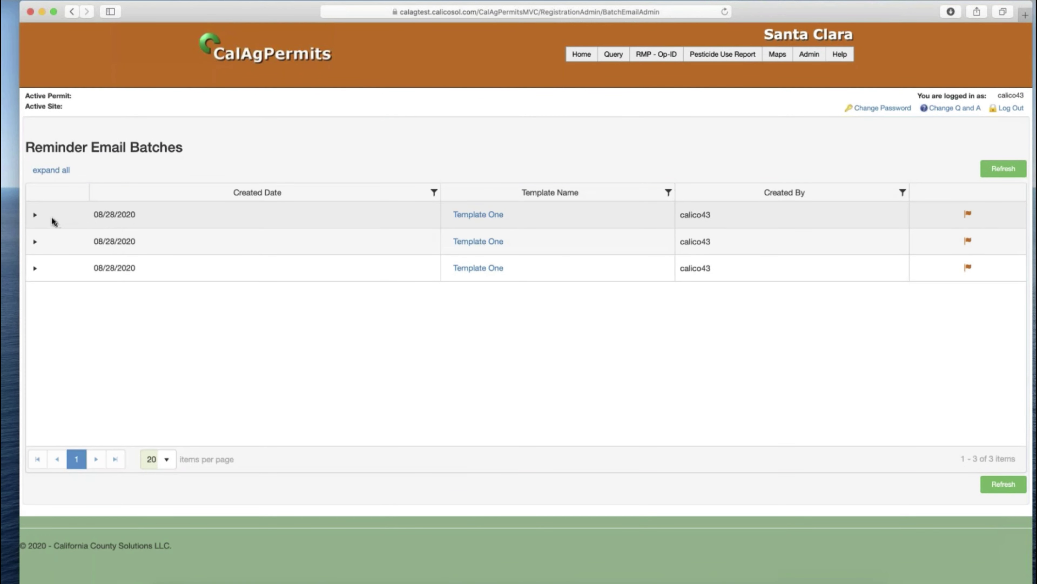
pyautogui.click(35, 216)
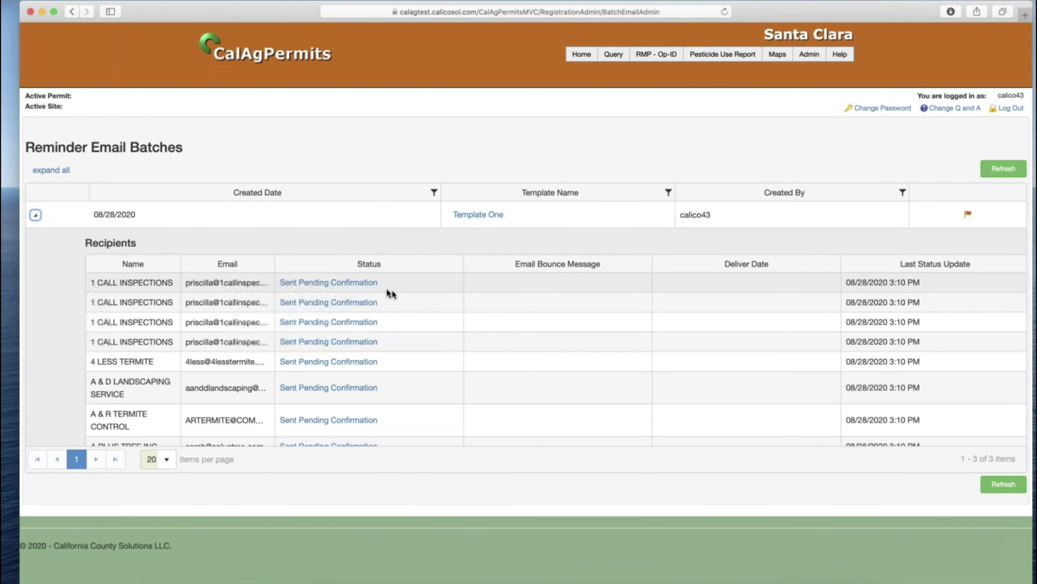
pyautogui.scroll(-2, 368, 407)
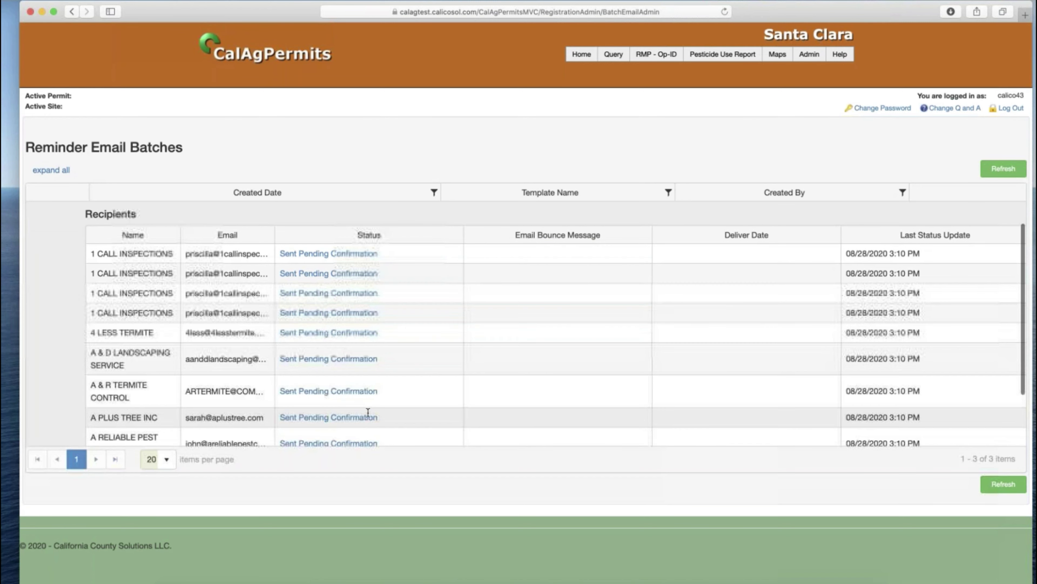
pyautogui.scroll(2, 365, 334)
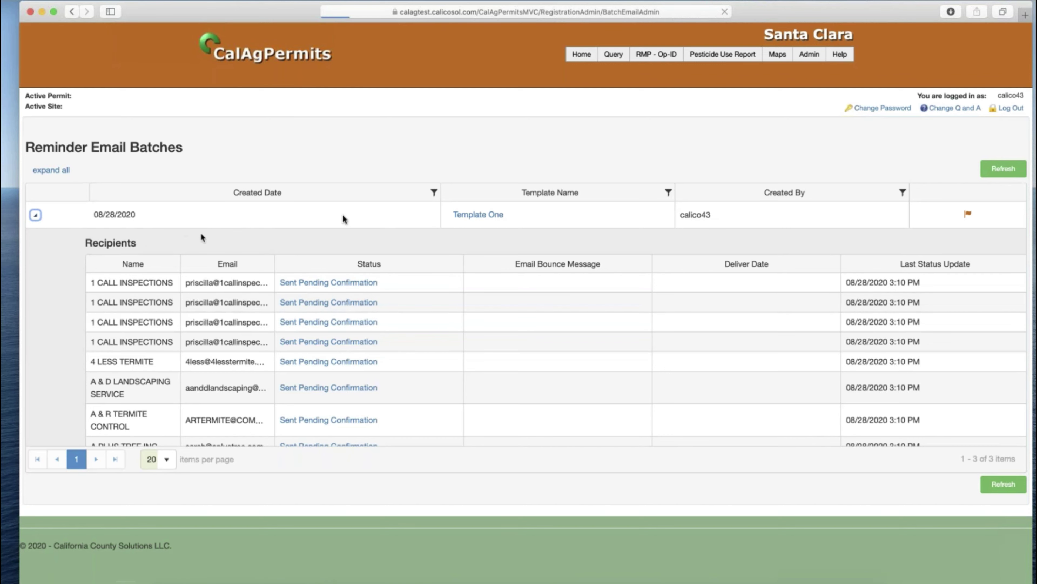
pyautogui.click(35, 211)
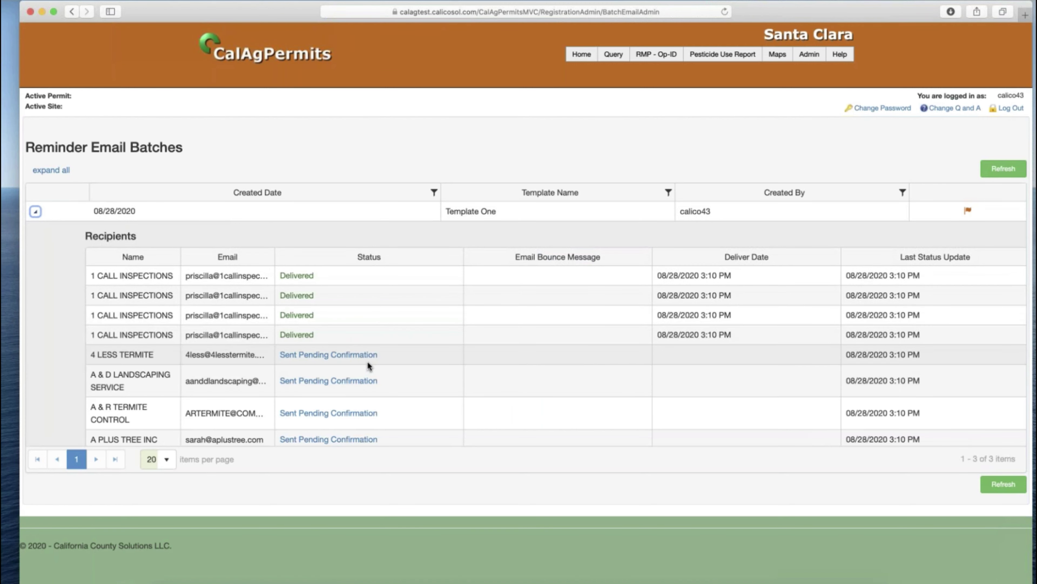
pyautogui.scroll(-1, 368, 361)
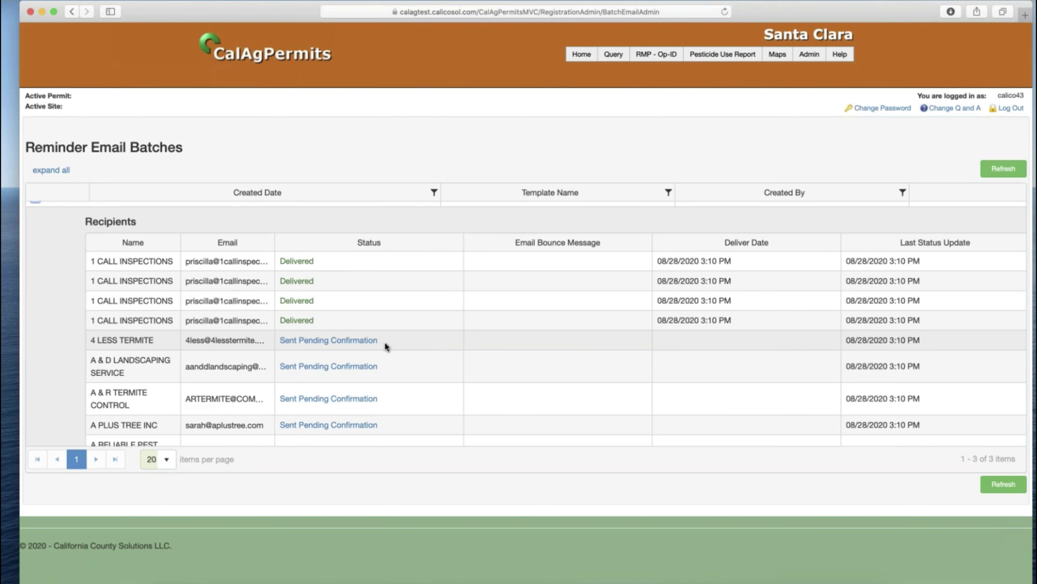
pyautogui.scroll(2, 384, 341)
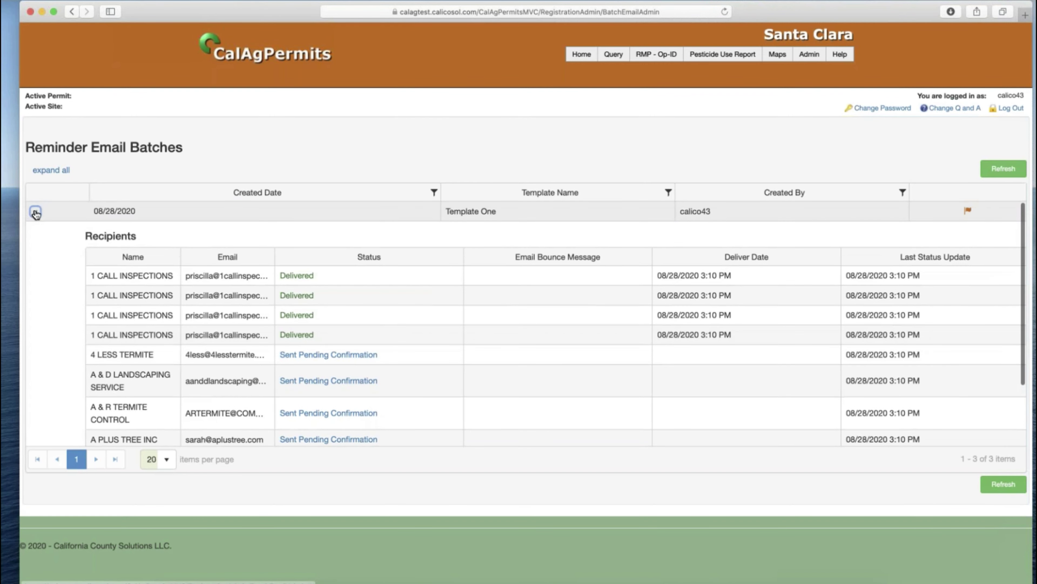
pyautogui.click(35, 212)
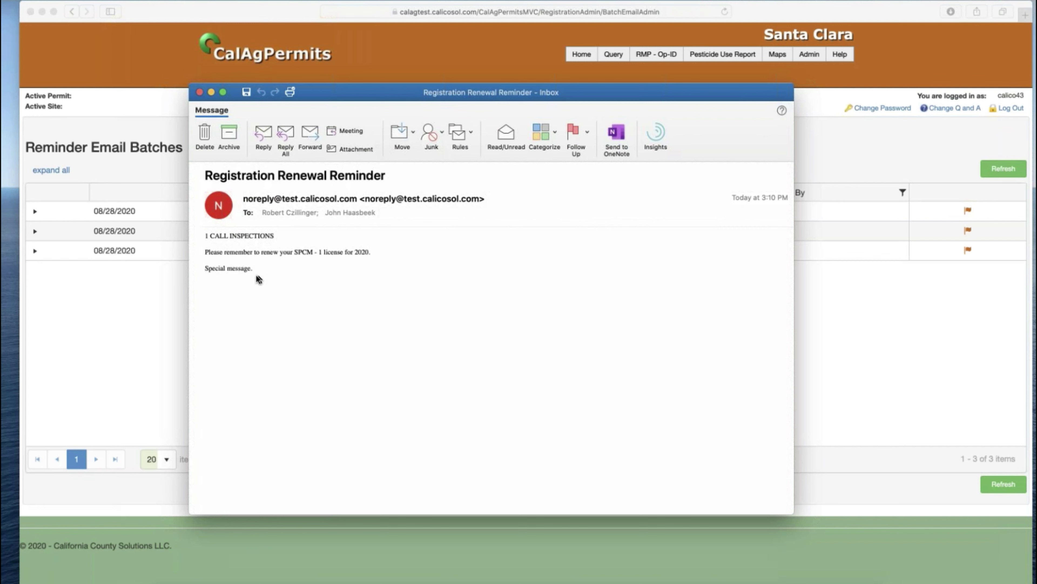
pyautogui.click(199, 92)
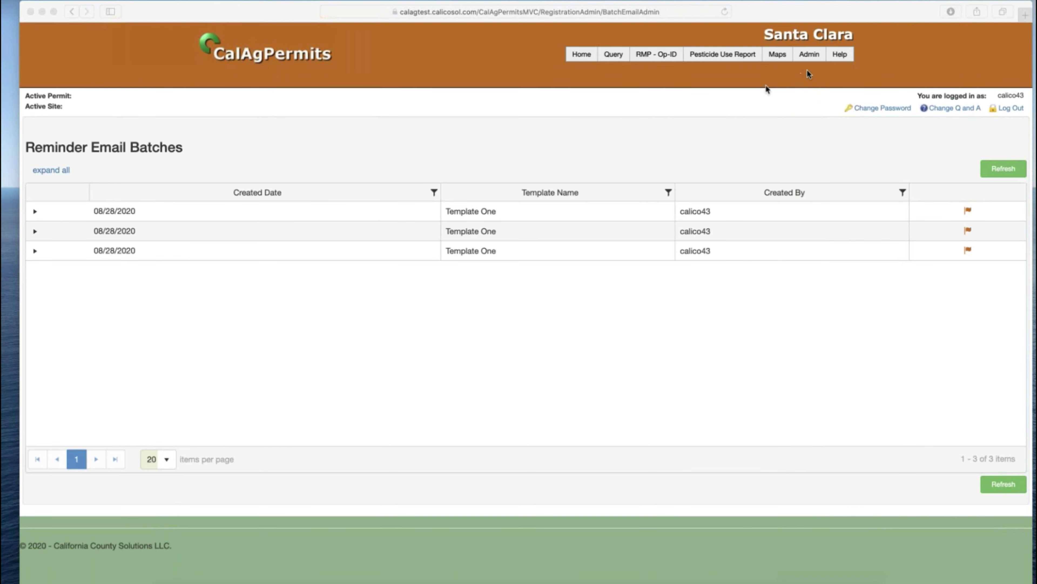
# - Go back to Admin > Registration List and open the 2020 Status column filter
pyautogui.click(814, 56)
pyautogui.moveTo(815, 56)
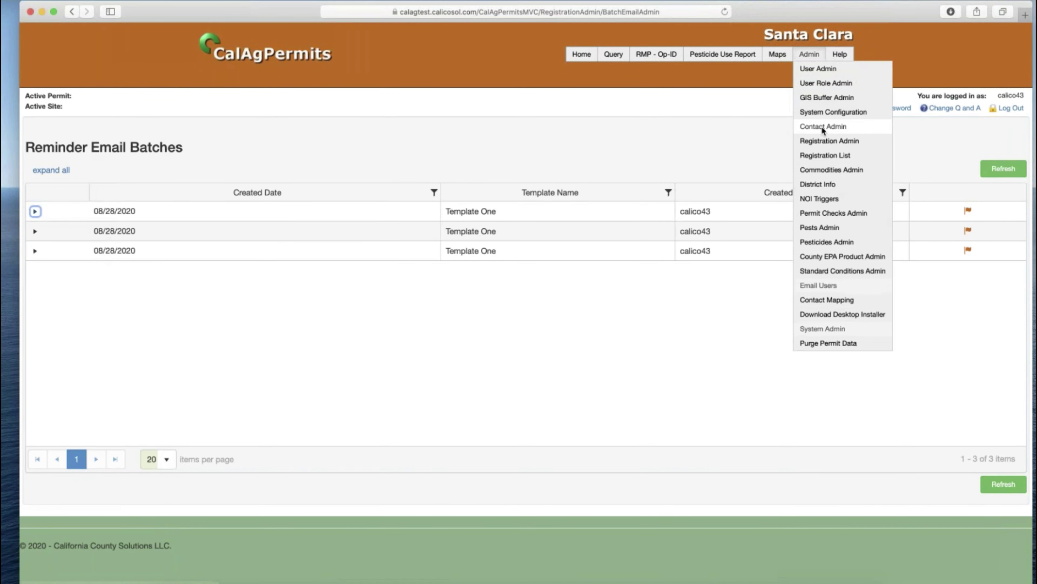
pyautogui.click(826, 155)
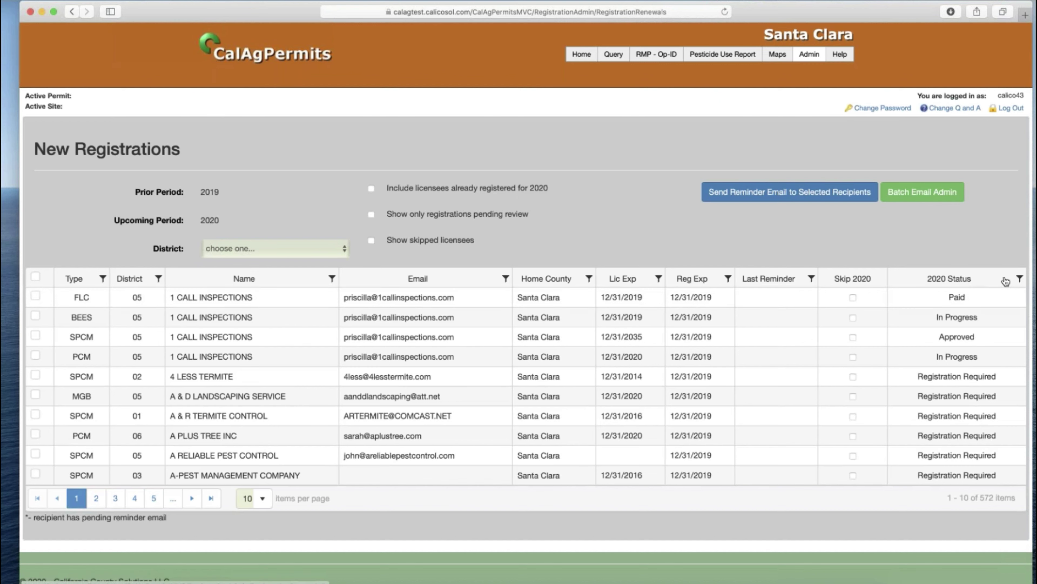
pyautogui.click(1019, 279)
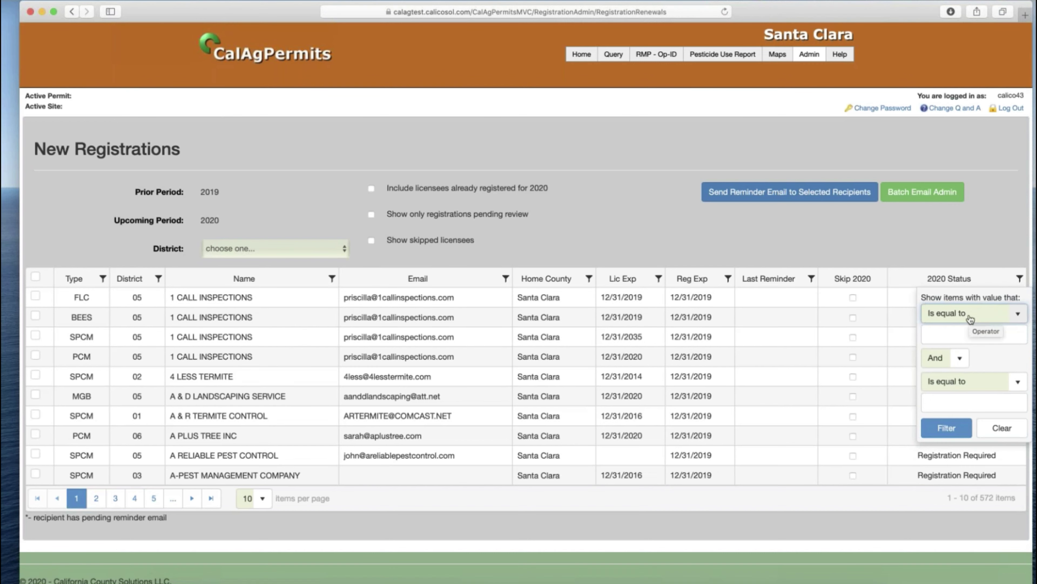
# - Dismiss the 2020 Status filter popup so all 572 licensees stay listed unfiltered
pyautogui.click(920, 259)
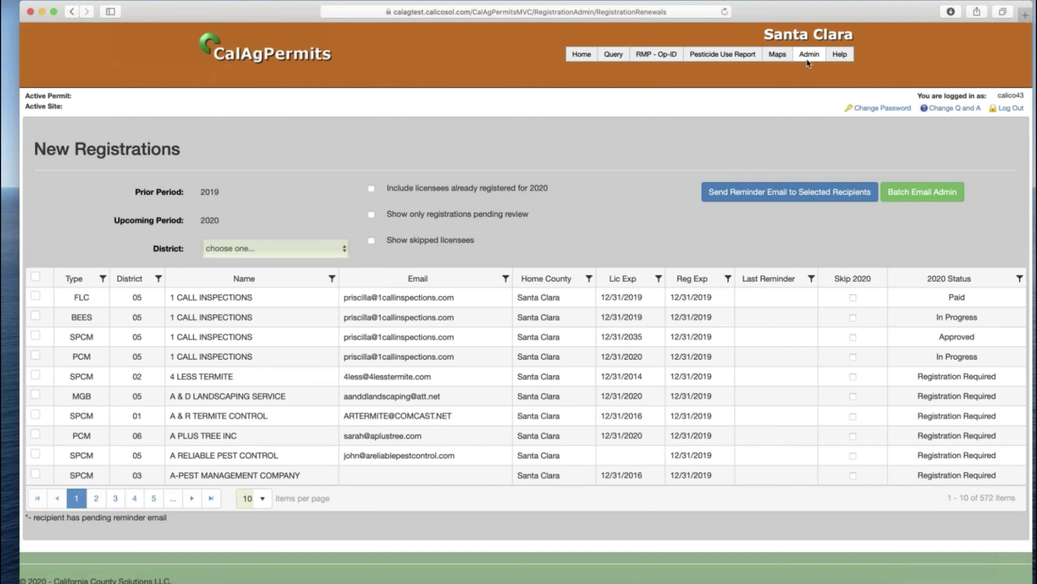
# - Go to Admin > Registration Admin and open Manage Email Templates
pyautogui.moveTo(808, 59)
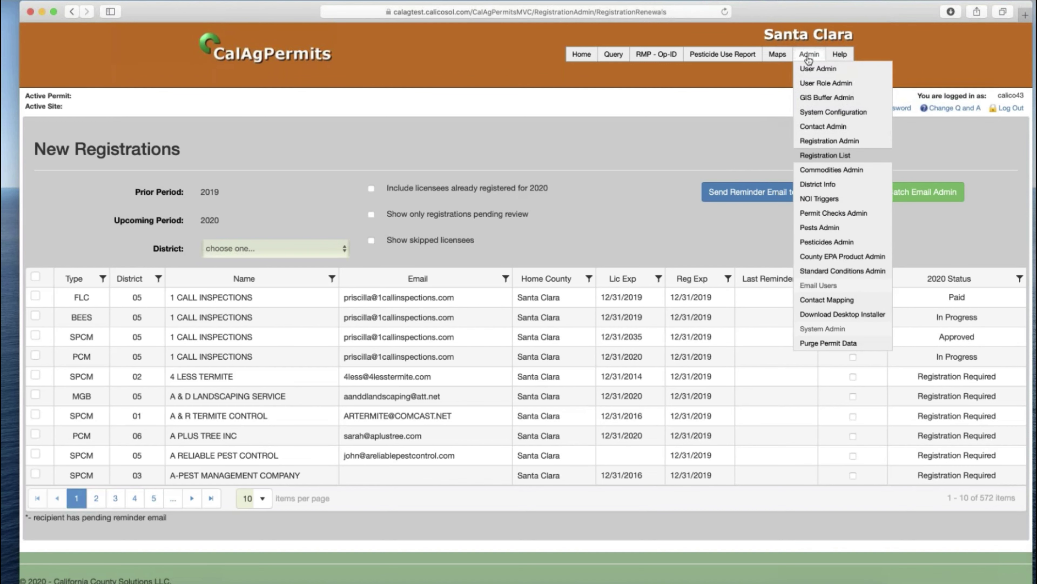
pyautogui.click(819, 142)
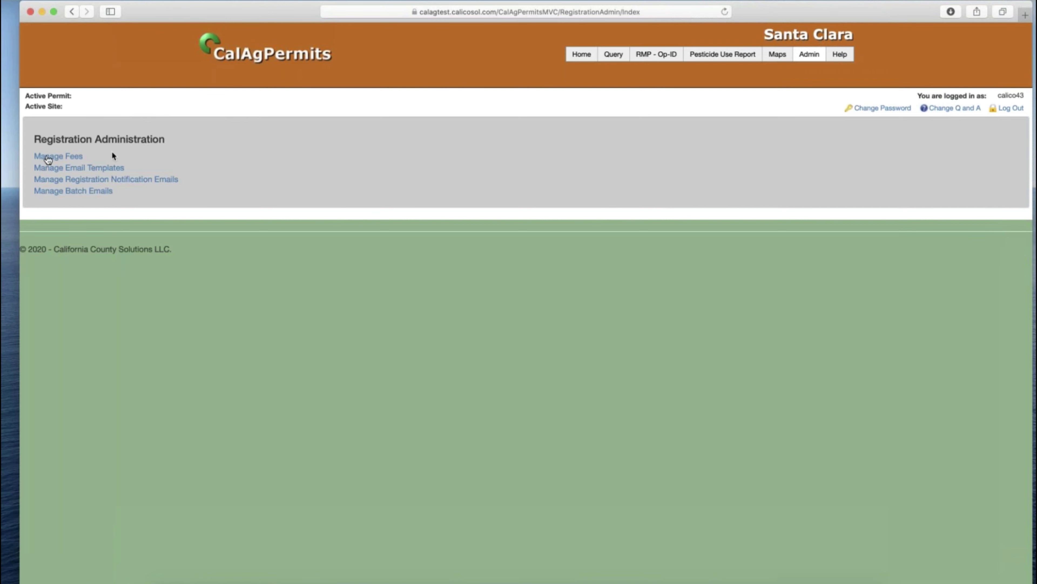
pyautogui.click(60, 171)
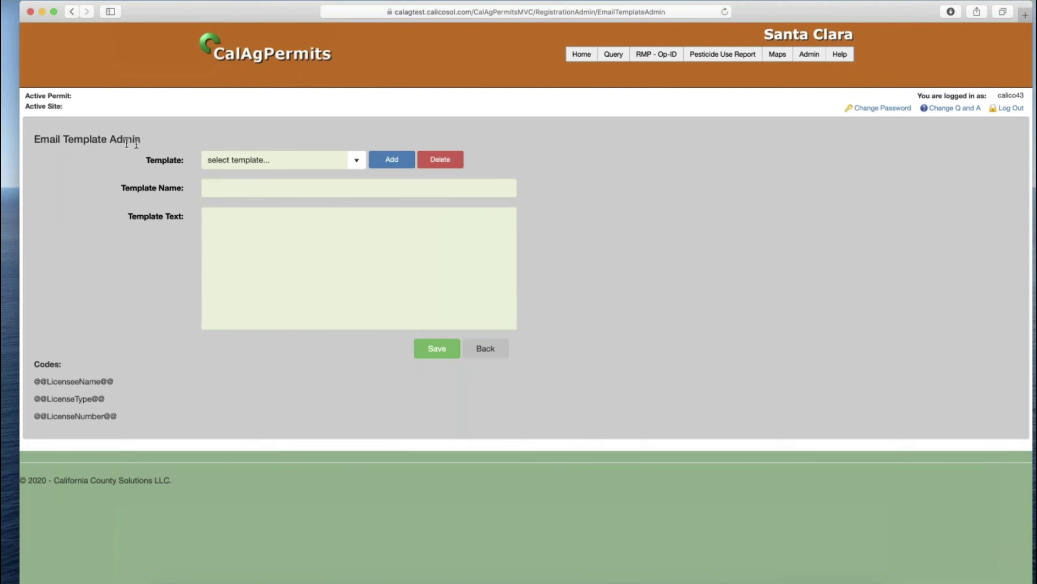
# - Look through the existing email template list without choosing a template
pyautogui.click(353, 161)
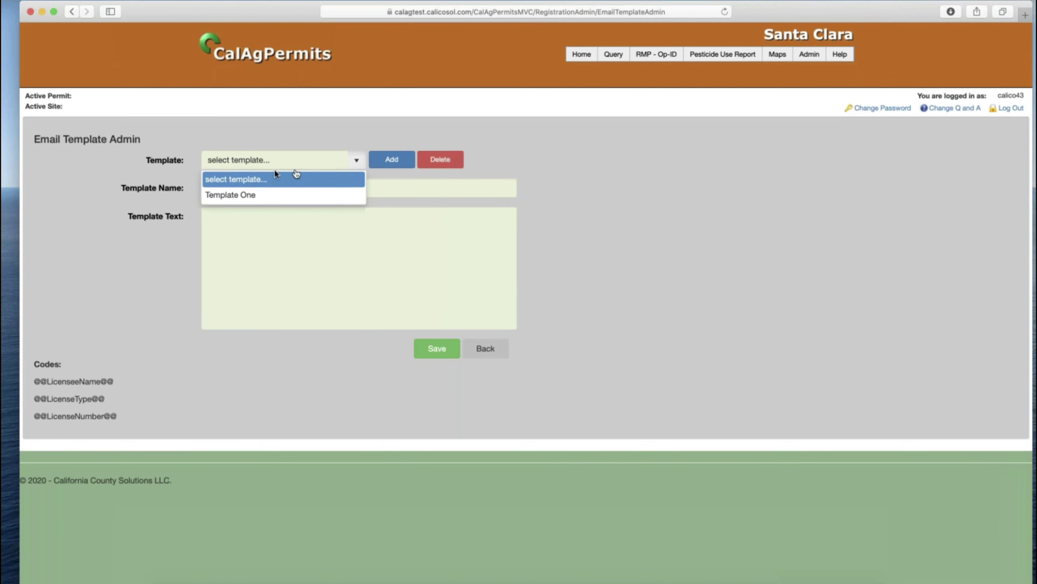
pyautogui.click(249, 179)
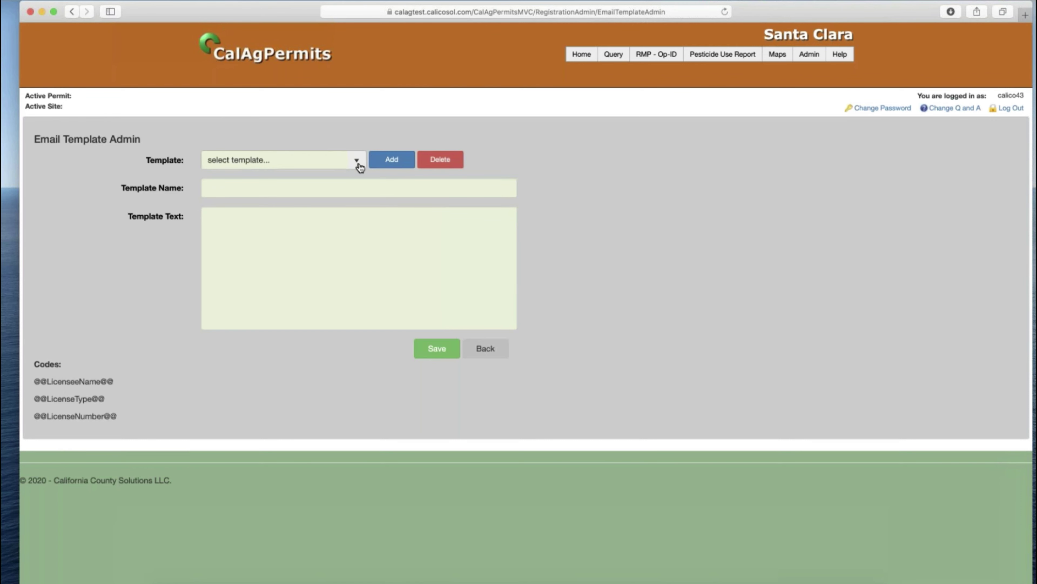
pyautogui.click(356, 162)
pyautogui.click(339, 176)
pyautogui.click(389, 163)
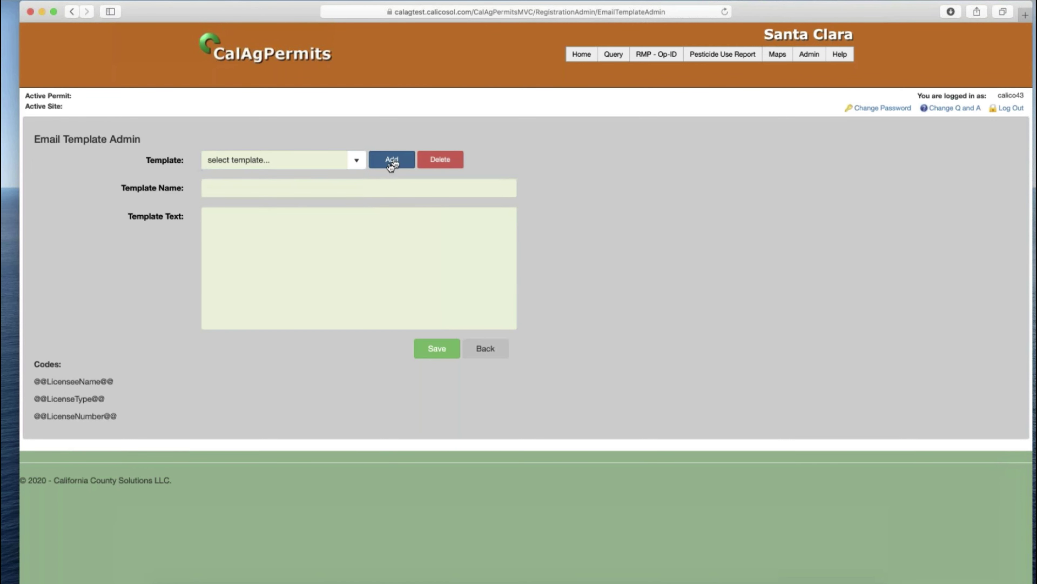
pyautogui.click(352, 188)
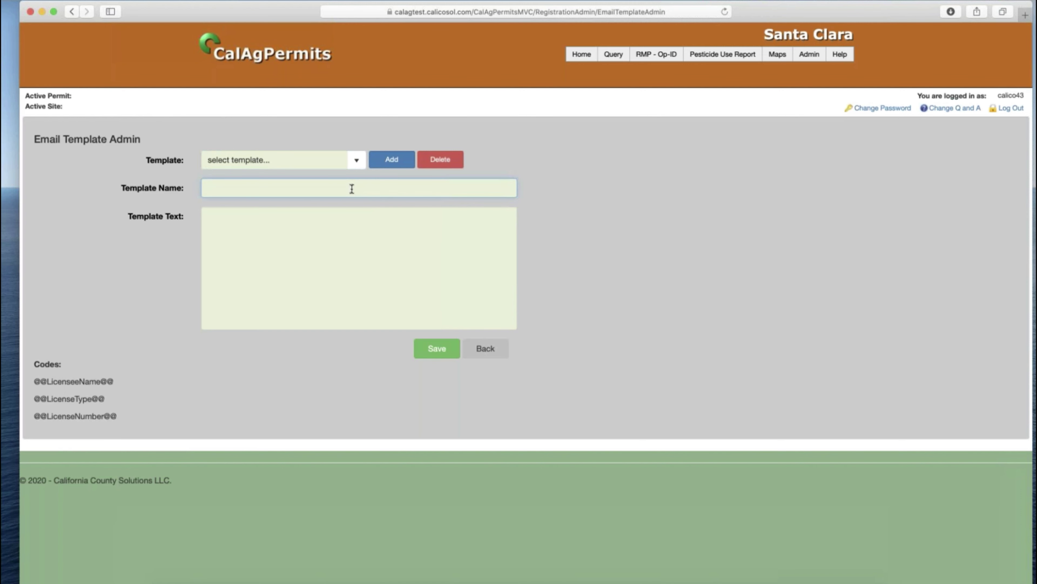
pyautogui.write('COVID-19')
pyautogui.click(376, 216)
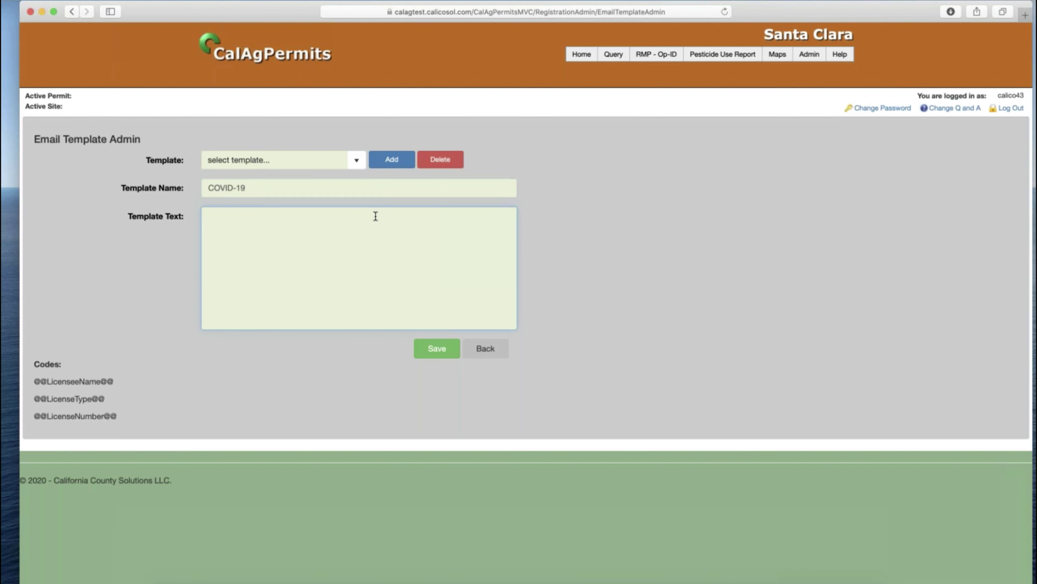
pyautogui.write('Dear @@LicenseeName@@:')
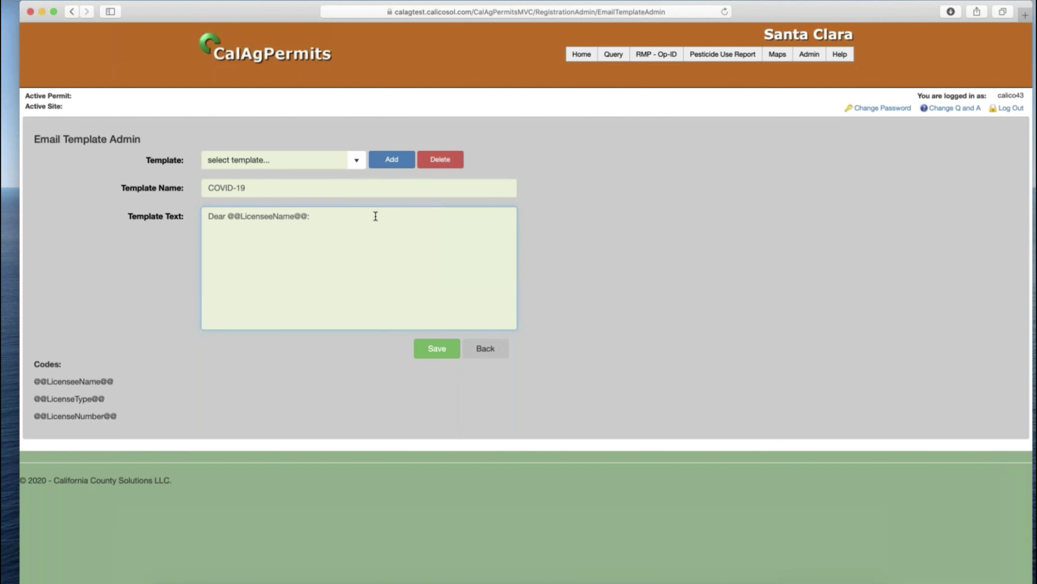
pyautogui.press('Return')
pyautogui.press('Return')
pyautogui.write('Message here')
pyautogui.click(444, 353)
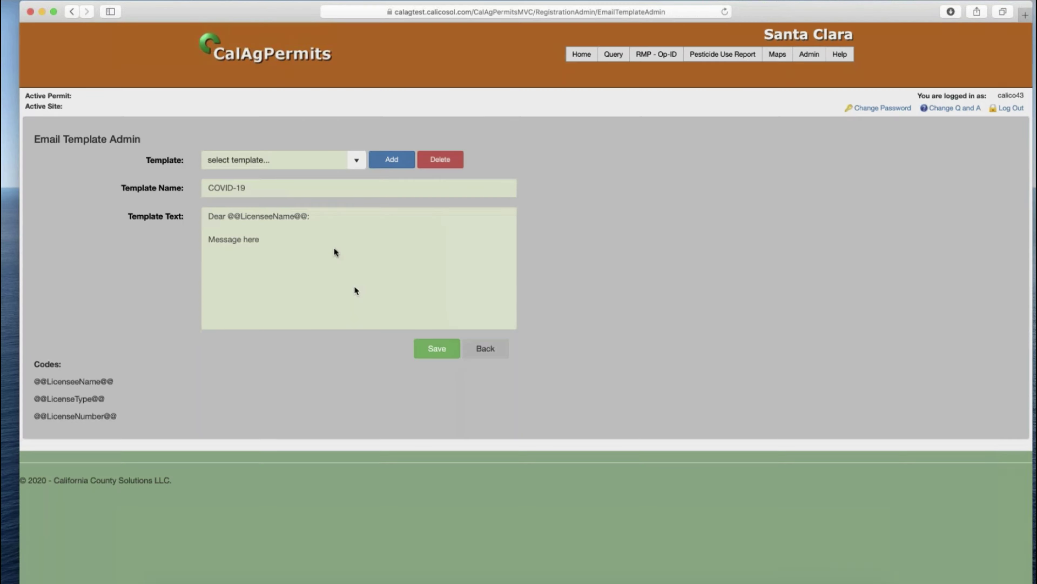
pyautogui.click(676, 112)
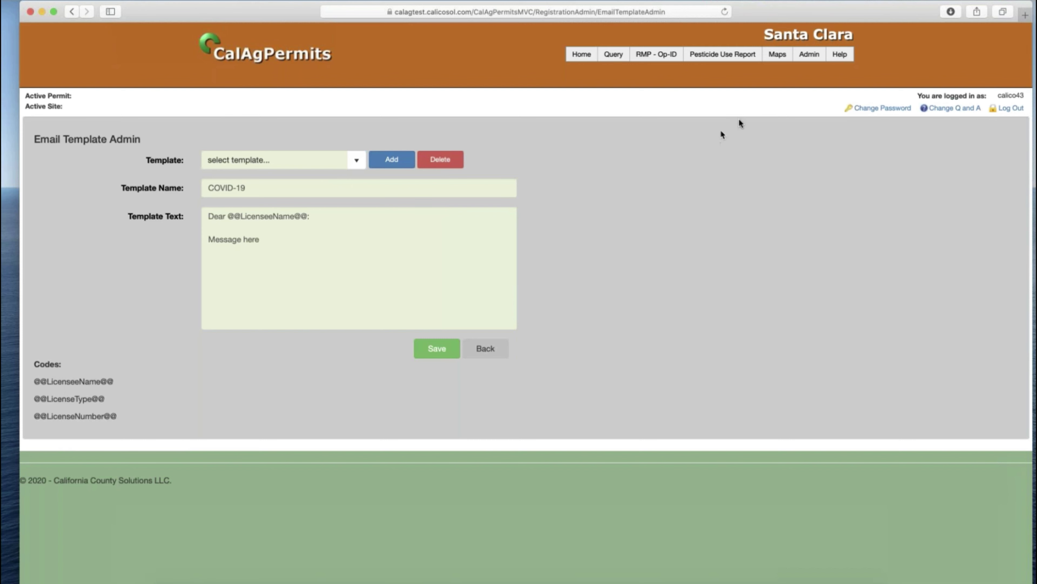
# - View the New Registrations list, then move to the Registration Administration page
pyautogui.click(808, 58)
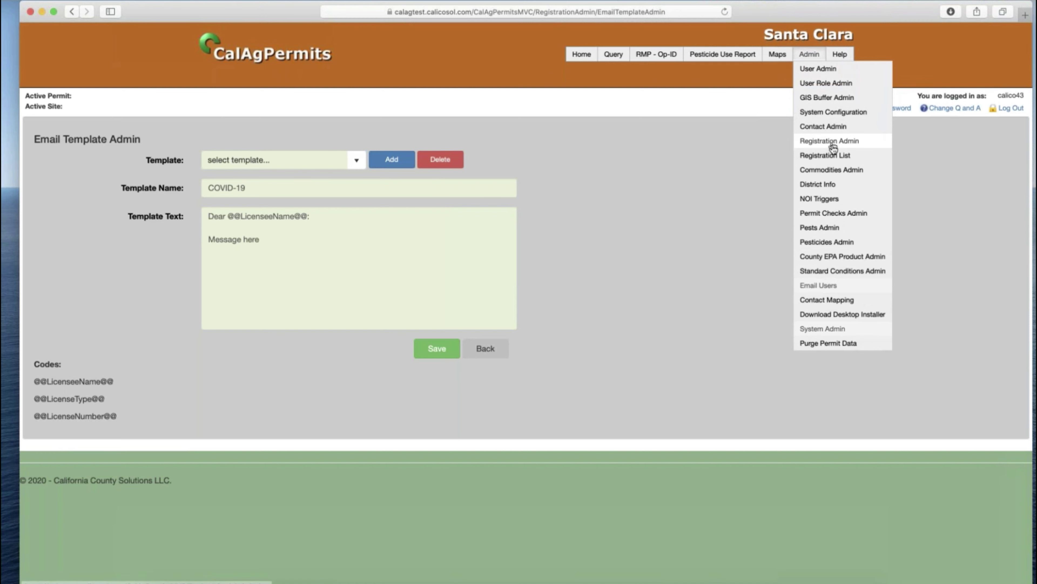
pyautogui.click(833, 154)
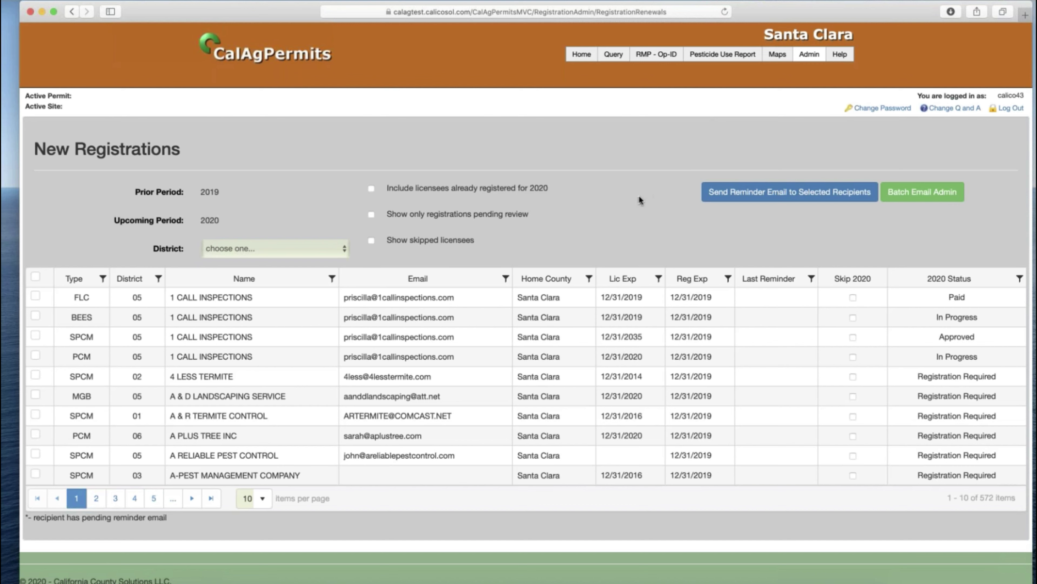
pyautogui.moveTo(803, 62)
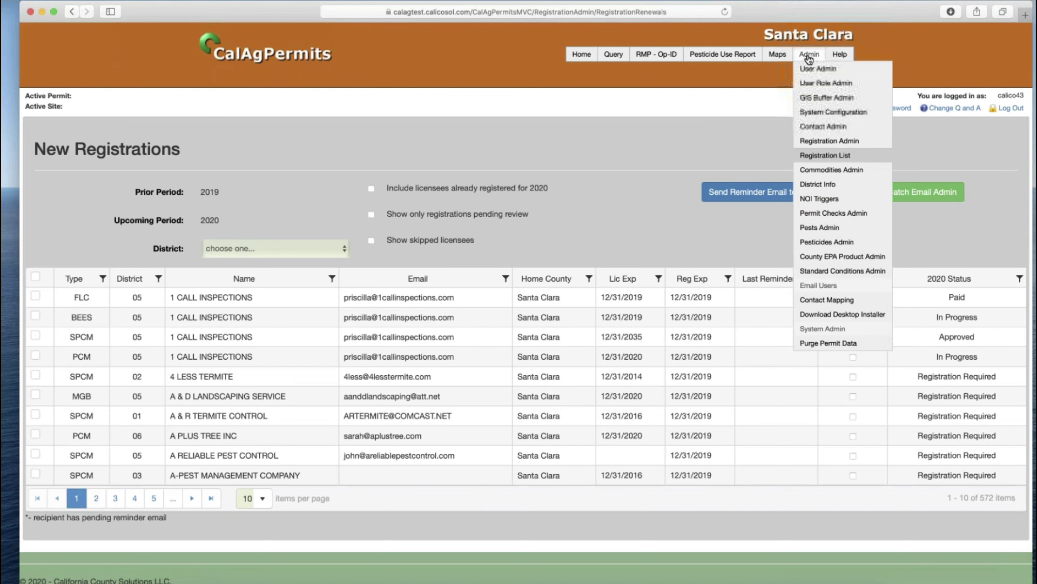
pyautogui.click(827, 141)
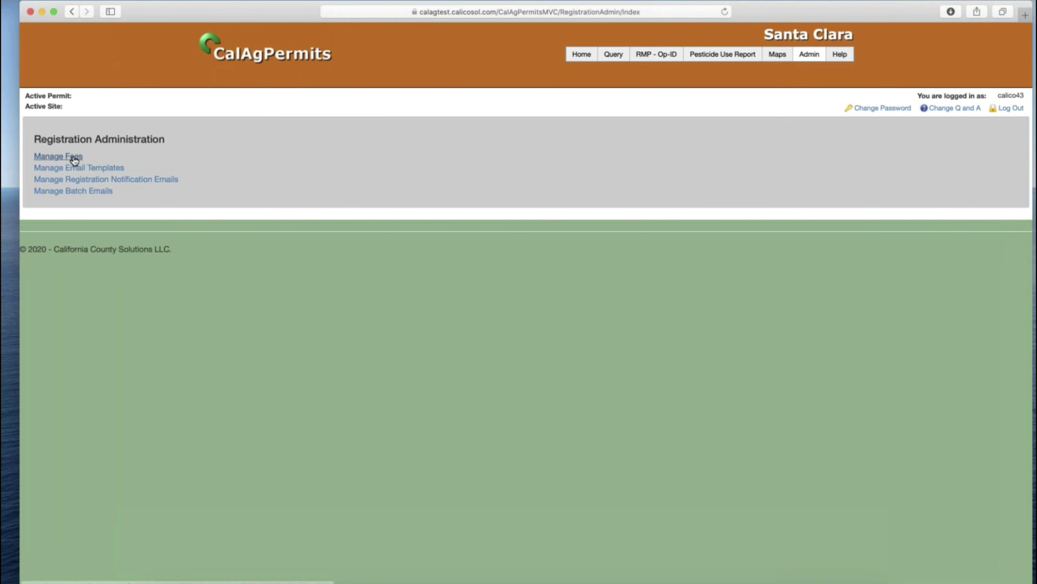
# - Open Manage Fees and check that registration year 2021 has no fees, leaving the 2020 list
pyautogui.click(50, 158)
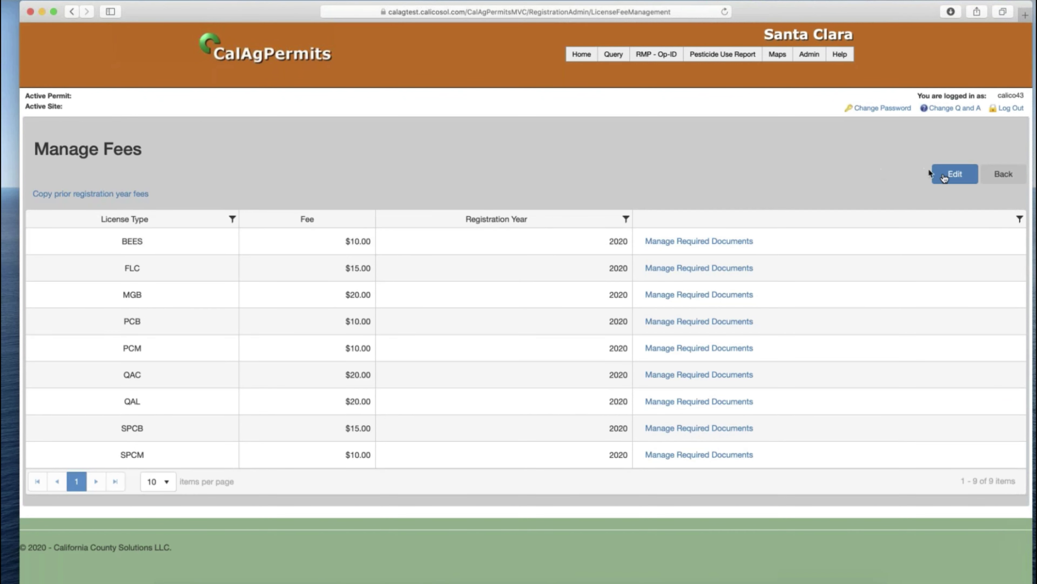
pyautogui.click(958, 175)
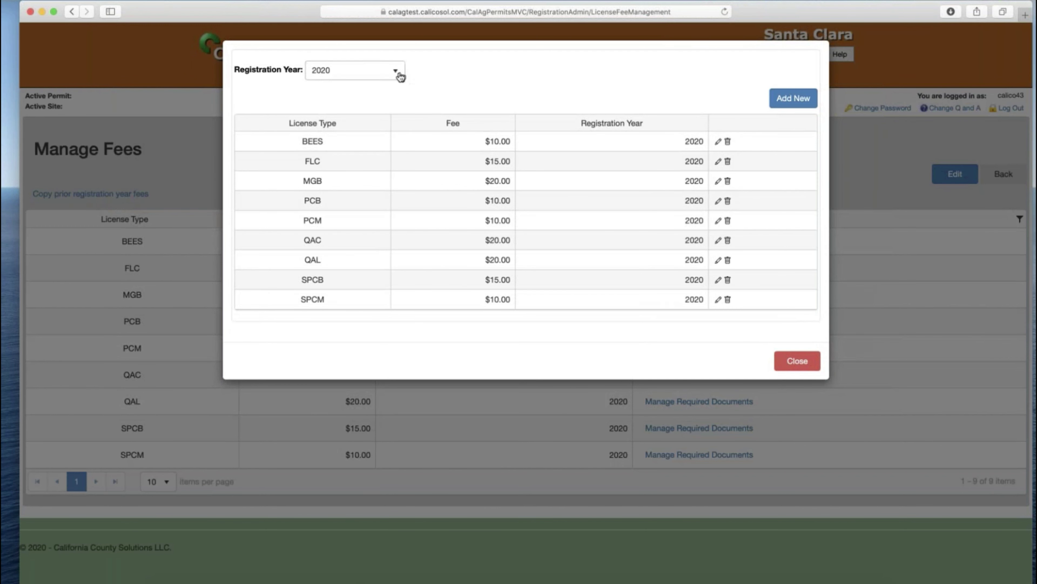
pyautogui.click(395, 71)
pyautogui.click(371, 116)
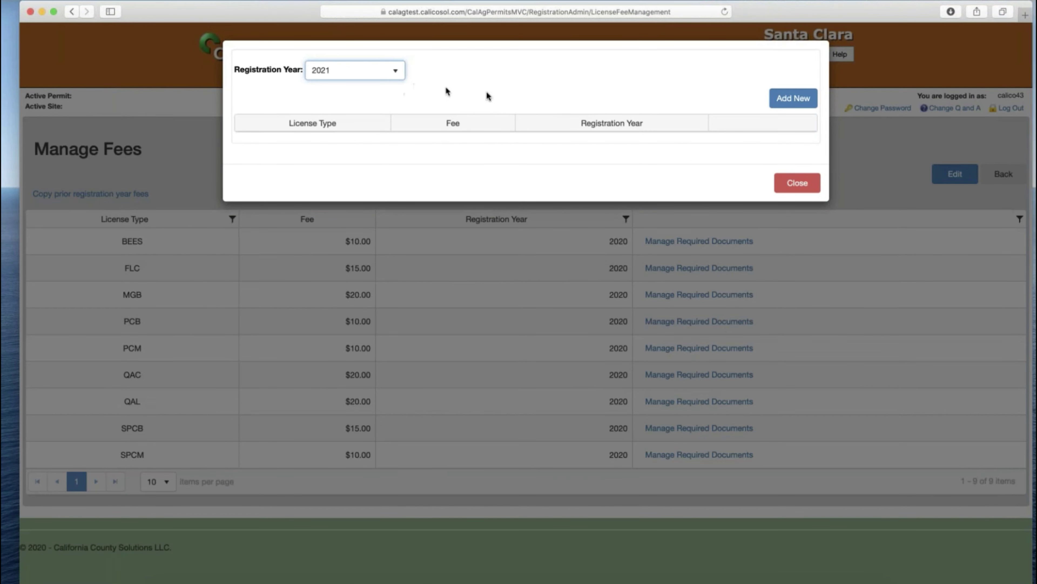
pyautogui.click(795, 182)
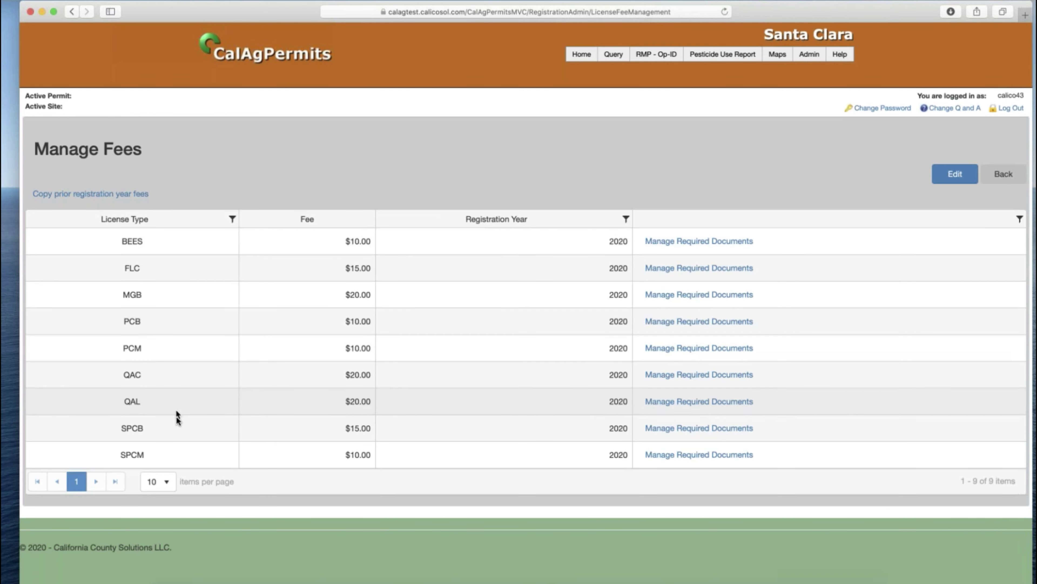
# - Check PCM's and BEES's required documents (BEES has none), then return to Registration Administration
pyautogui.click(678, 348)
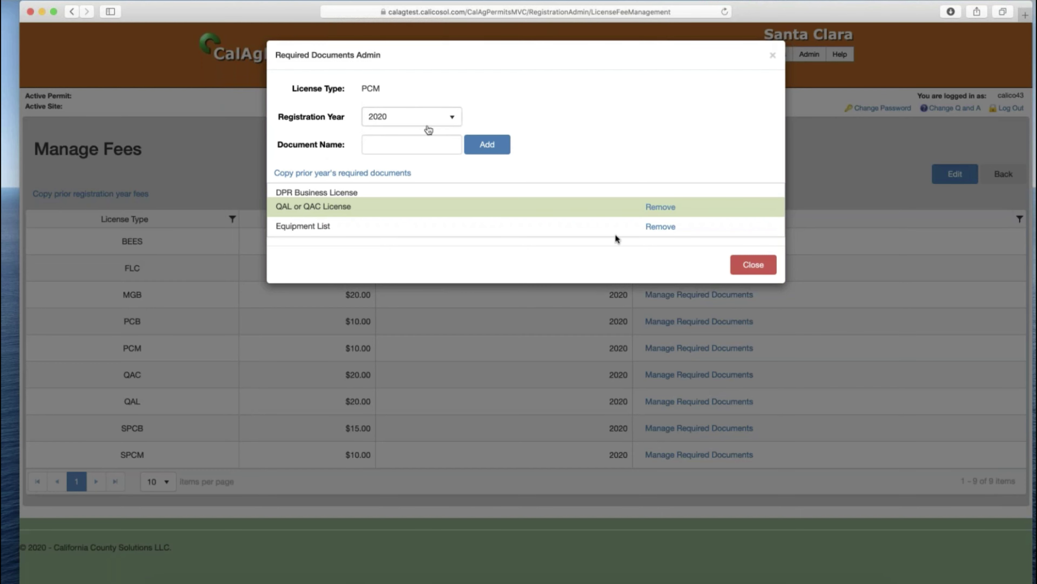
pyautogui.click(751, 265)
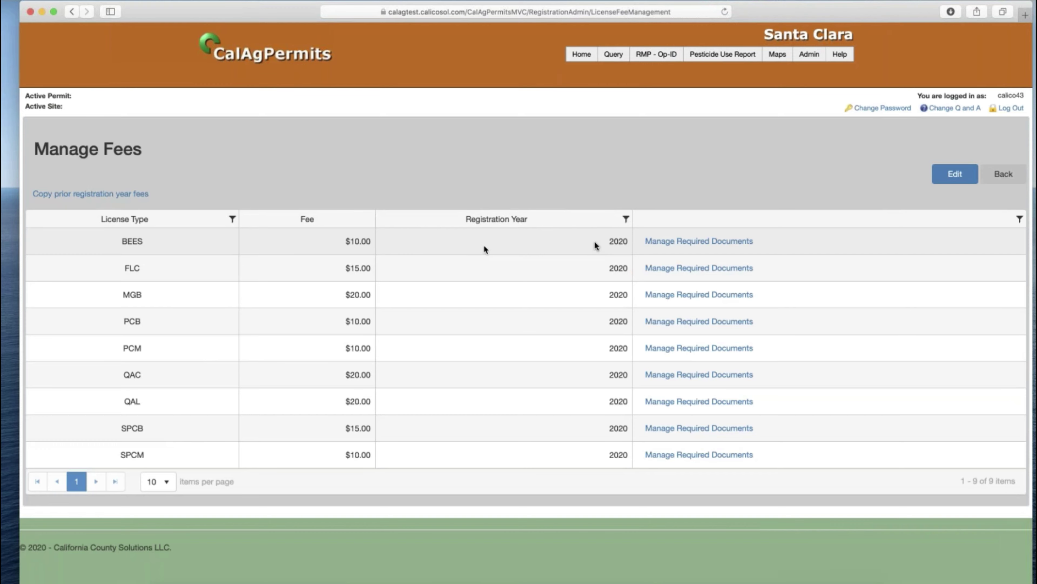
pyautogui.click(672, 244)
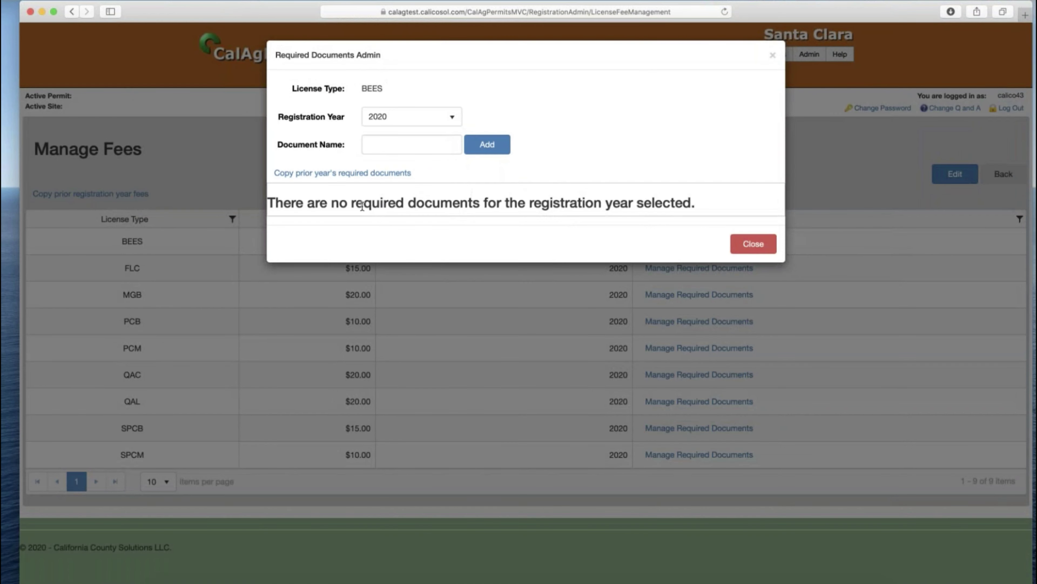
pyautogui.click(744, 244)
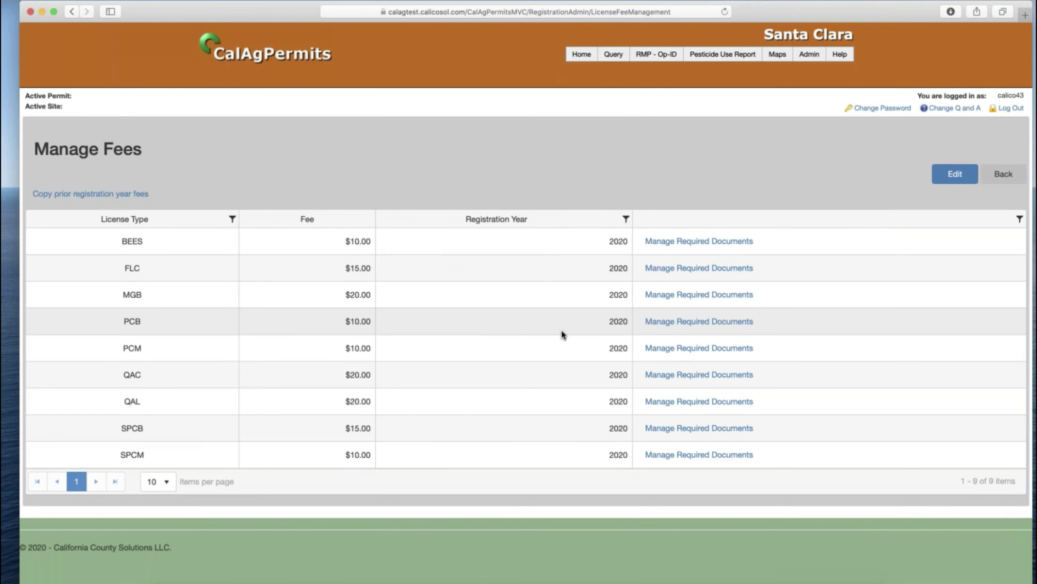
pyautogui.click(1018, 181)
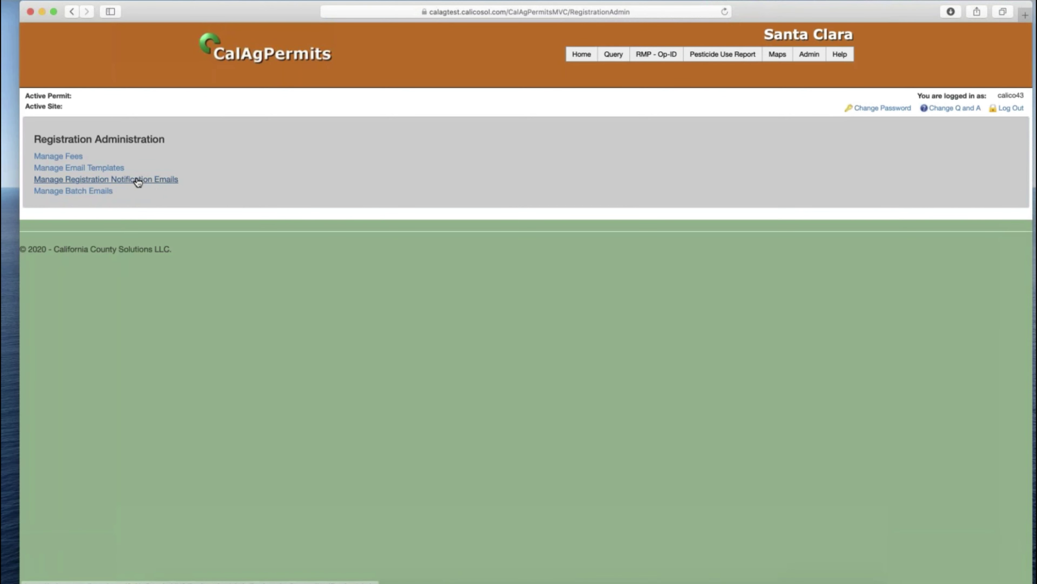
pyautogui.click(138, 182)
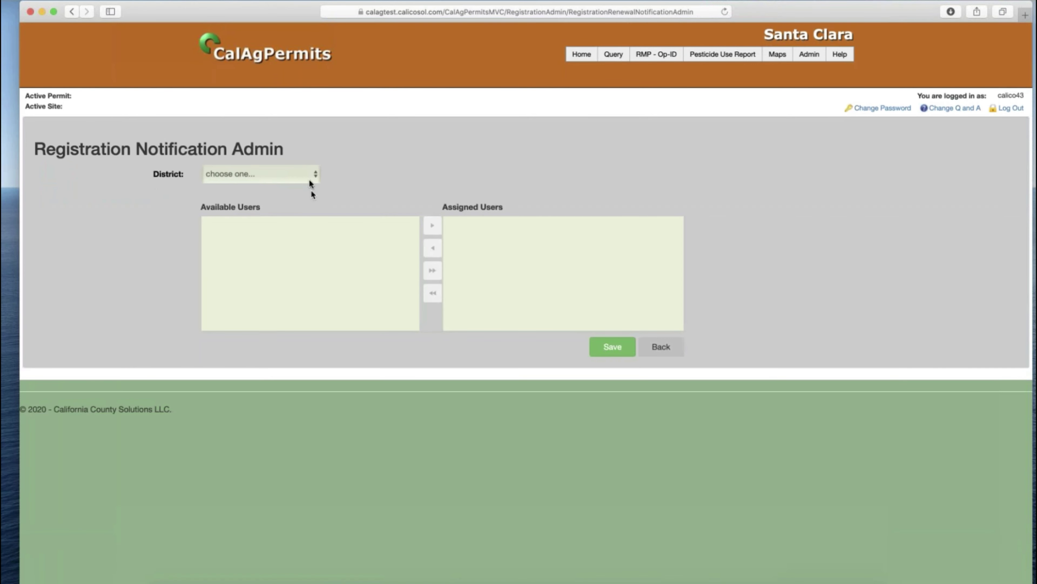
pyautogui.click(308, 176)
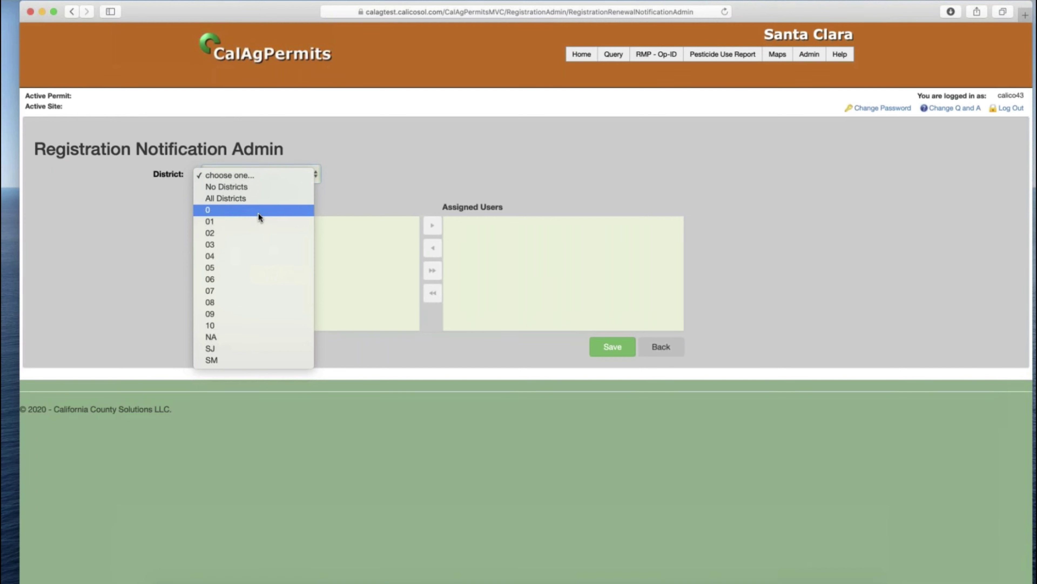
pyautogui.click(258, 221)
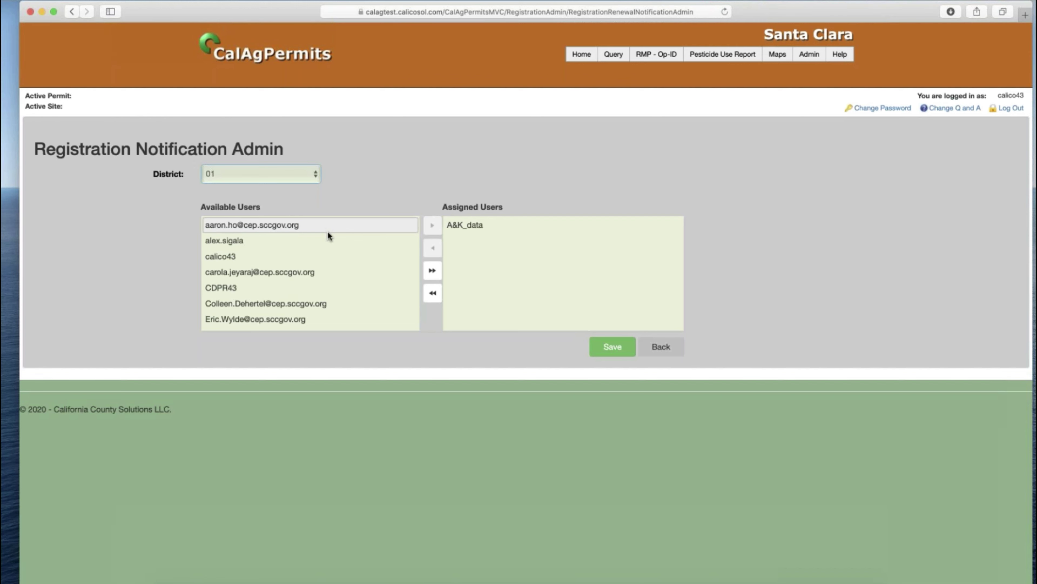
pyautogui.click(304, 180)
pyautogui.click(256, 211)
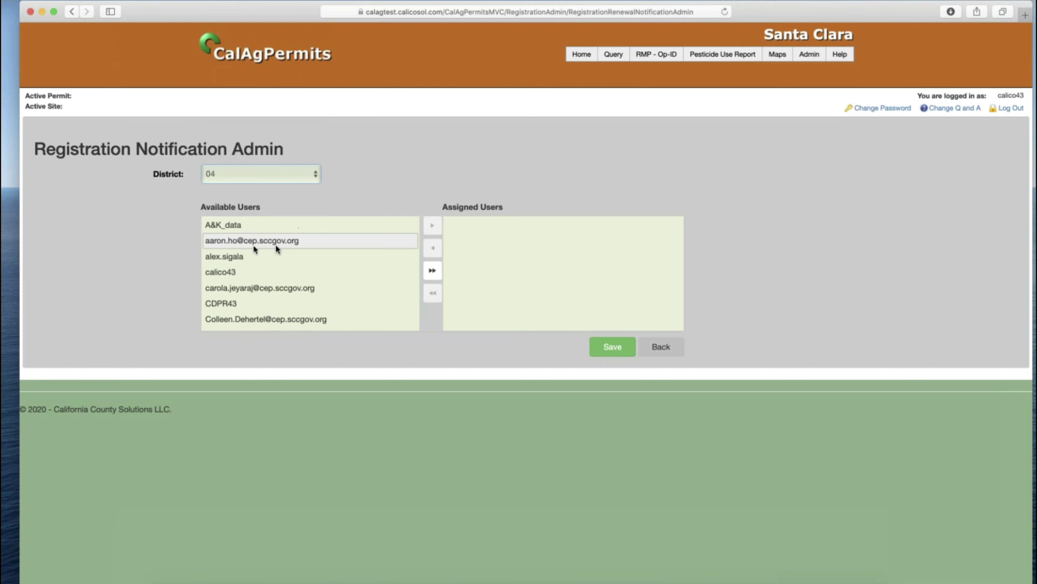
pyautogui.click(268, 177)
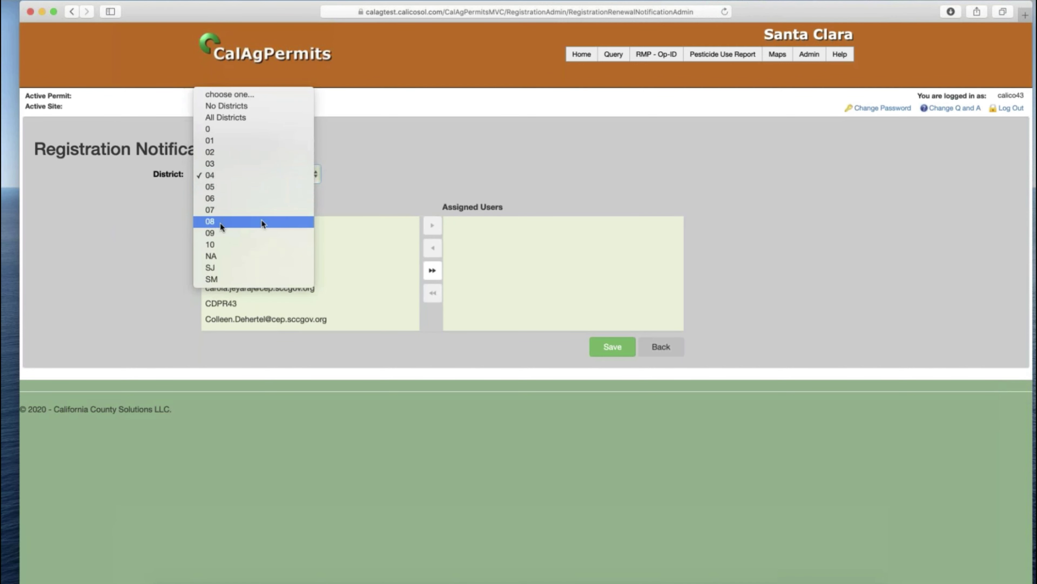
pyautogui.click(261, 221)
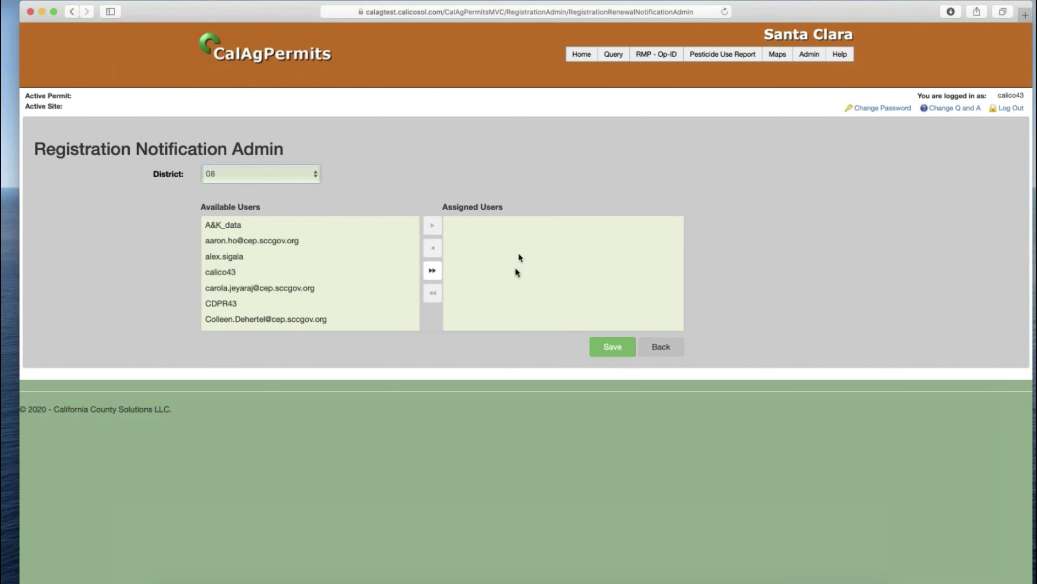
pyautogui.click(315, 174)
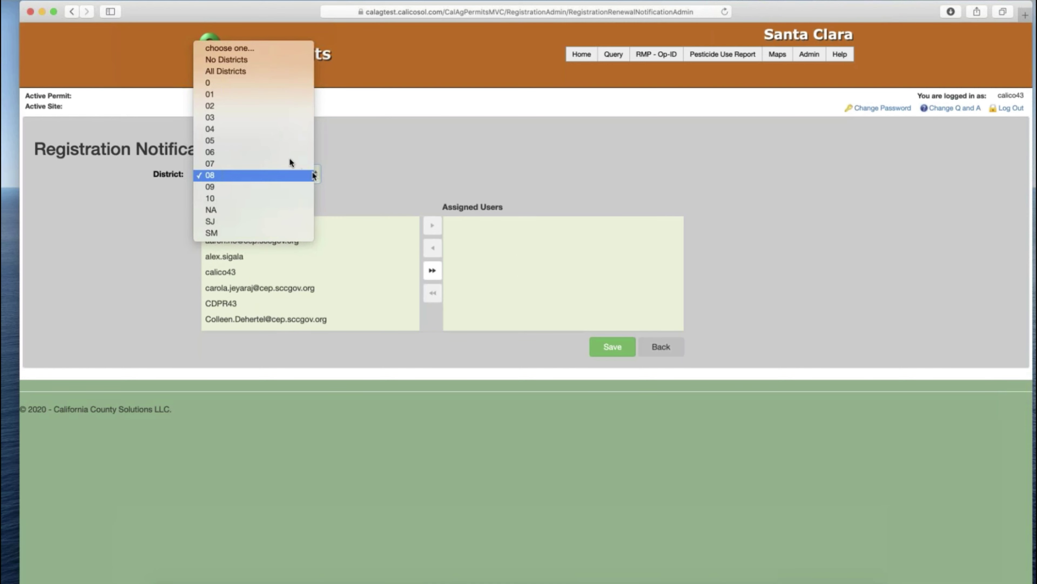
pyautogui.click(258, 71)
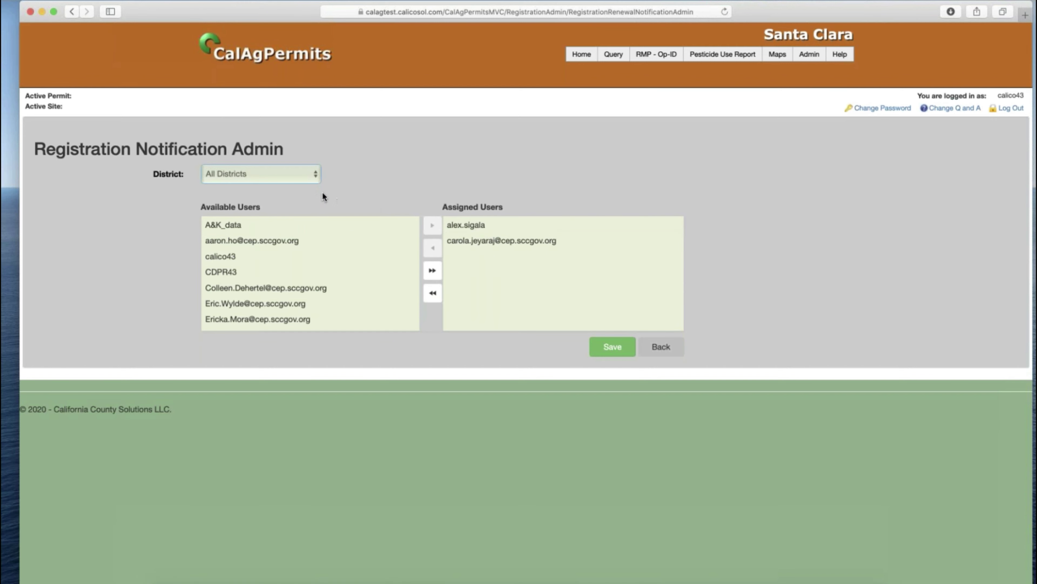
pyautogui.click(318, 180)
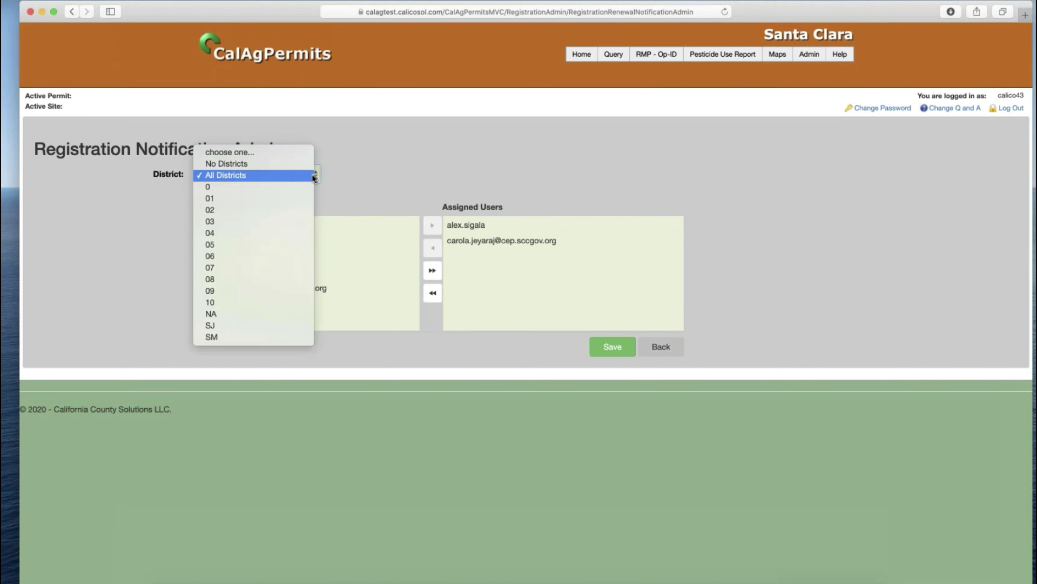
pyautogui.click(291, 163)
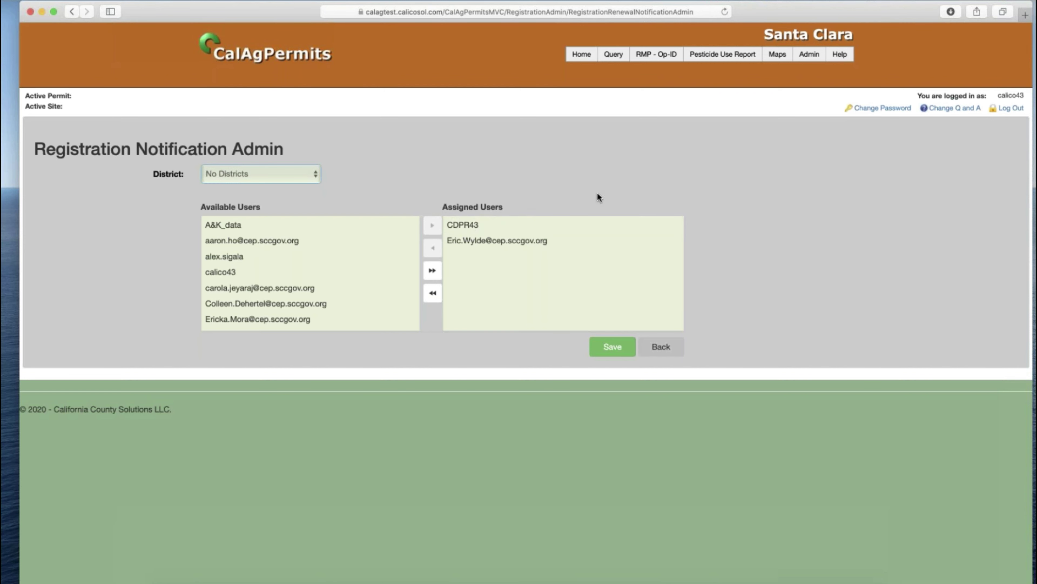
pyautogui.click(662, 351)
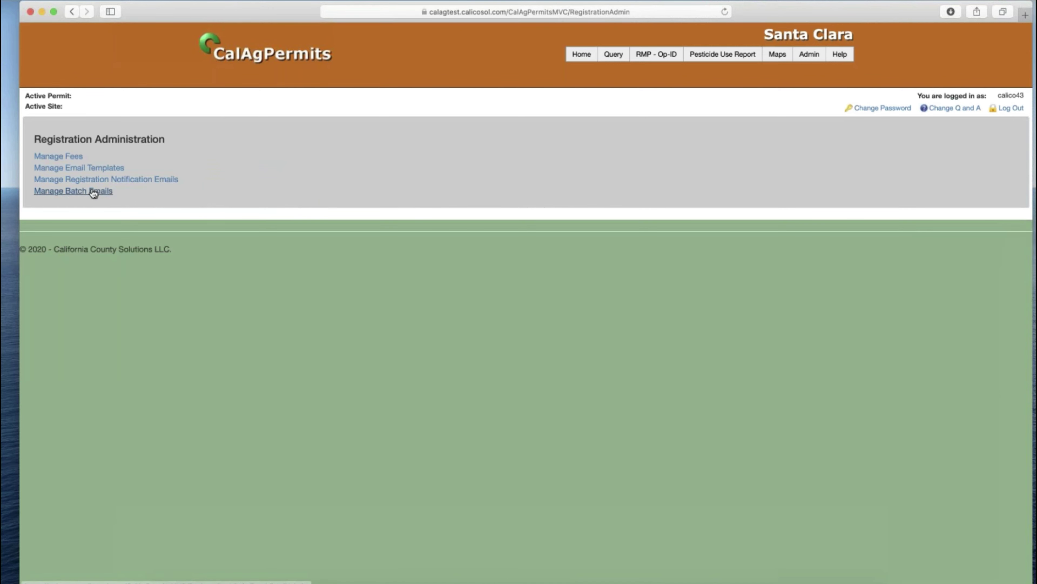
# - Open Manage Batch Emails and expand the newest 08/28/2020 batch to confirm all recipients show Delivered
pyautogui.click(72, 191)
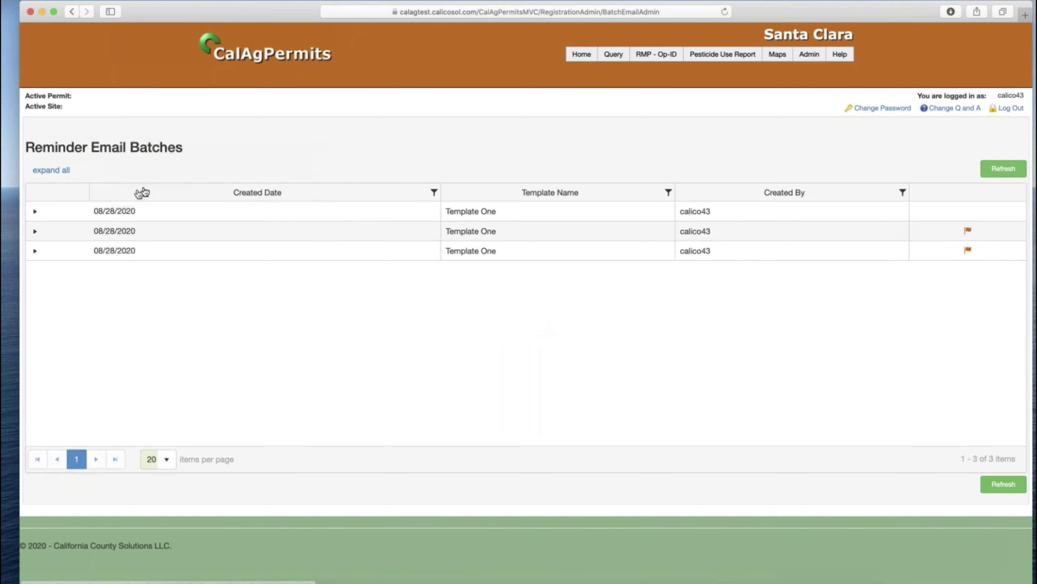
pyautogui.click(35, 211)
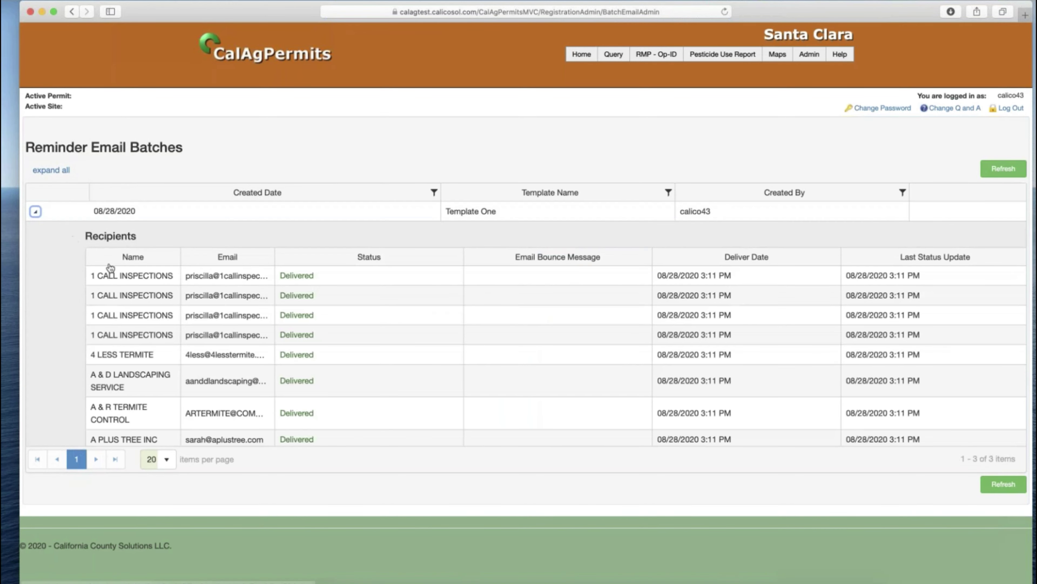
pyautogui.scroll(-2, 331, 306)
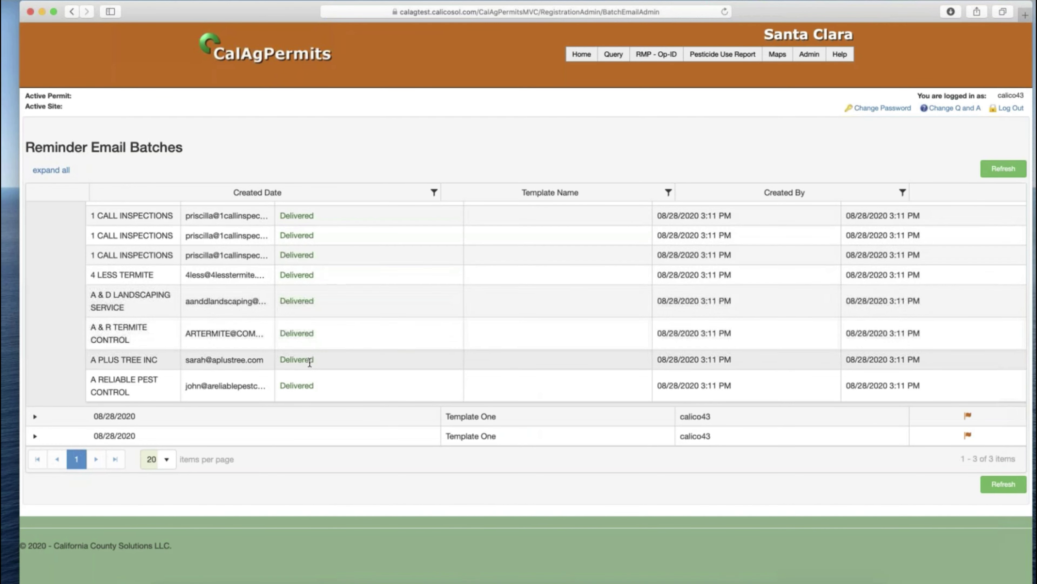
pyautogui.scroll(3, 307, 262)
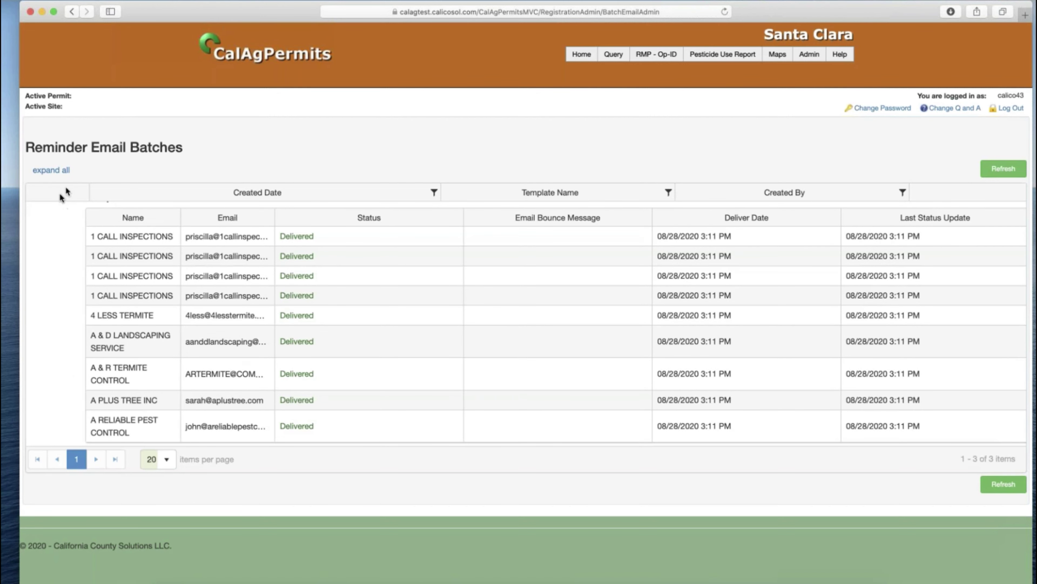
pyautogui.scroll(2, 106, 242)
pyautogui.click(35, 211)
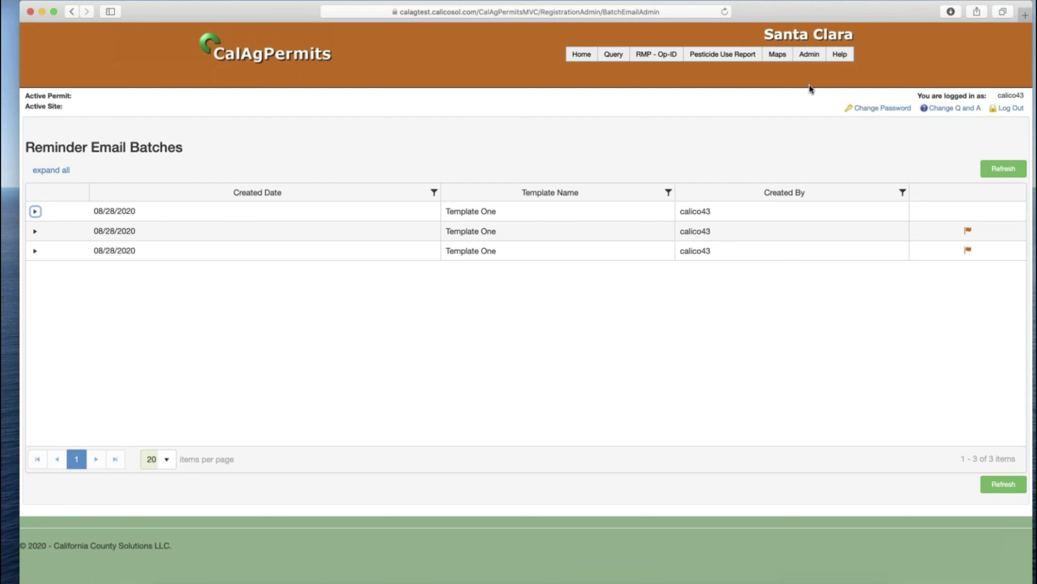
pyautogui.moveTo(812, 58)
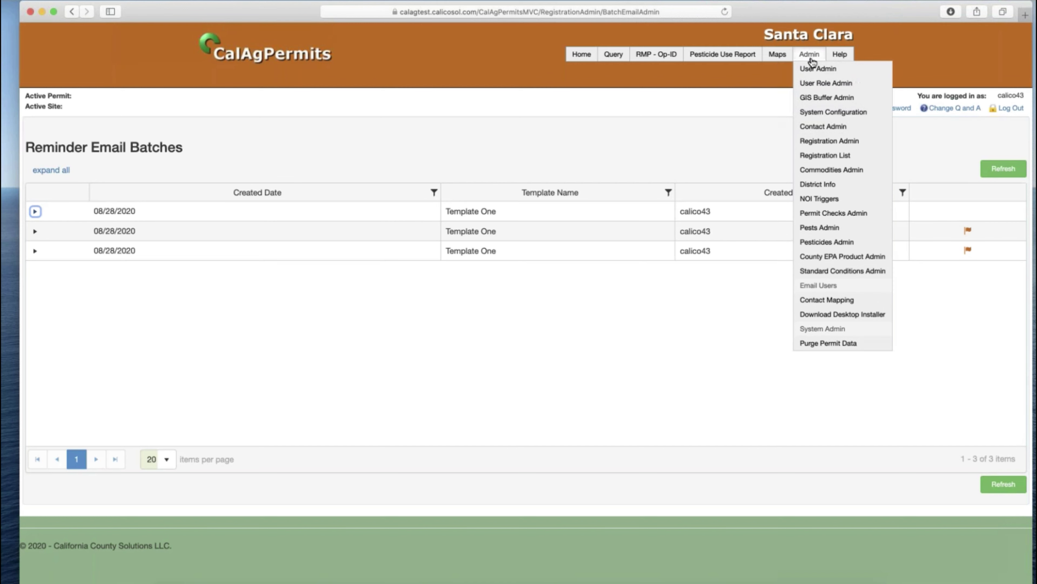
# - From the Home portal, assume the 1 CALL INSPECTIONS webuser identity by searching '1 call'
pyautogui.click(581, 54)
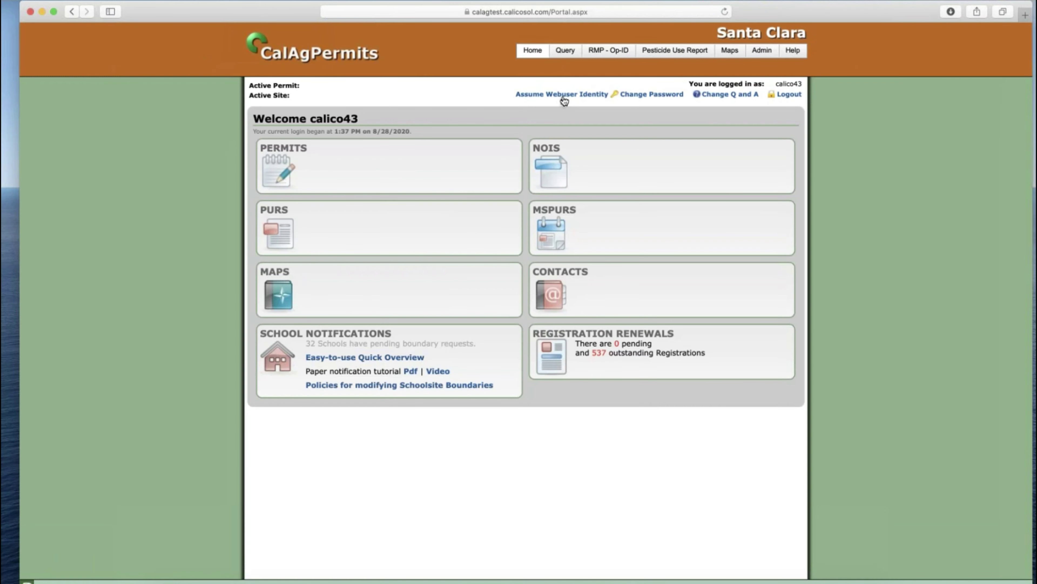
pyautogui.click(563, 95)
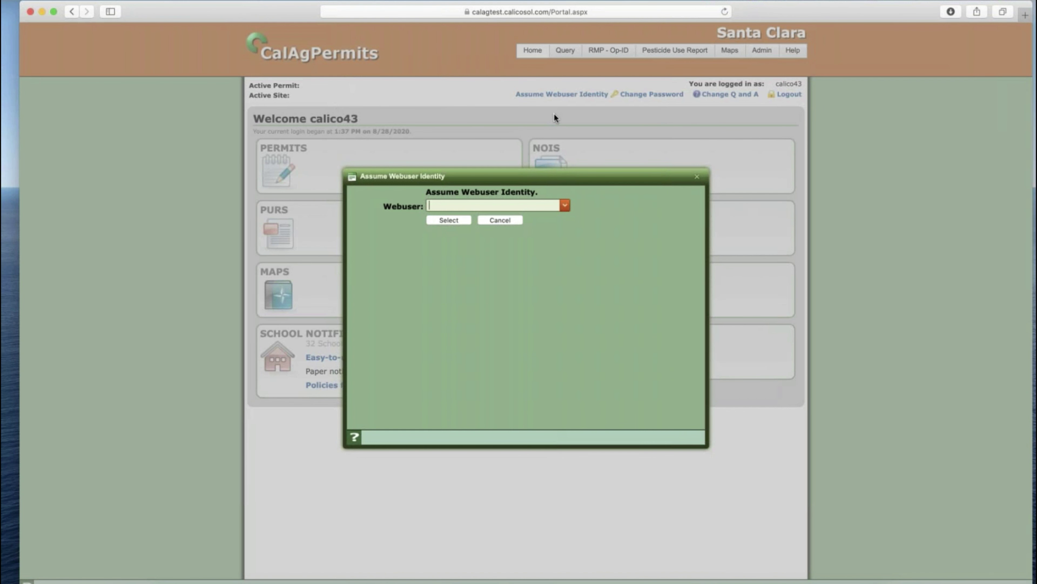
pyautogui.write('1 call')
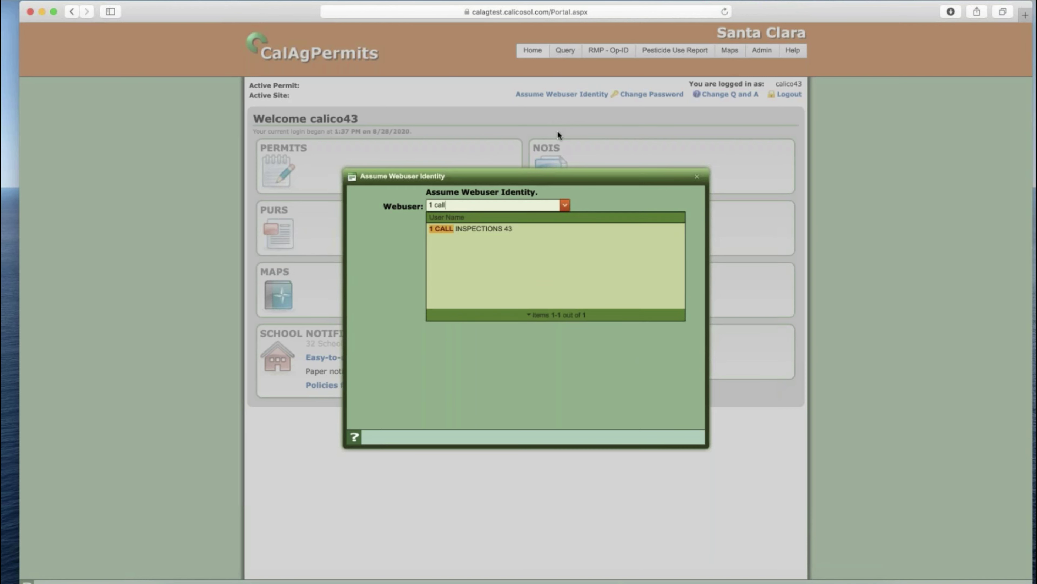
pyautogui.click(495, 229)
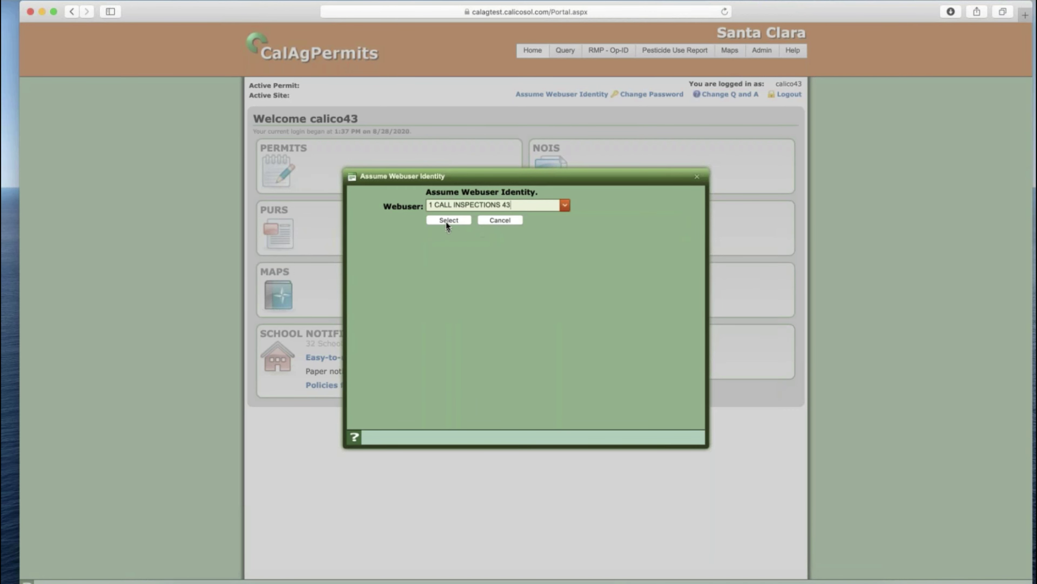
pyautogui.click(446, 220)
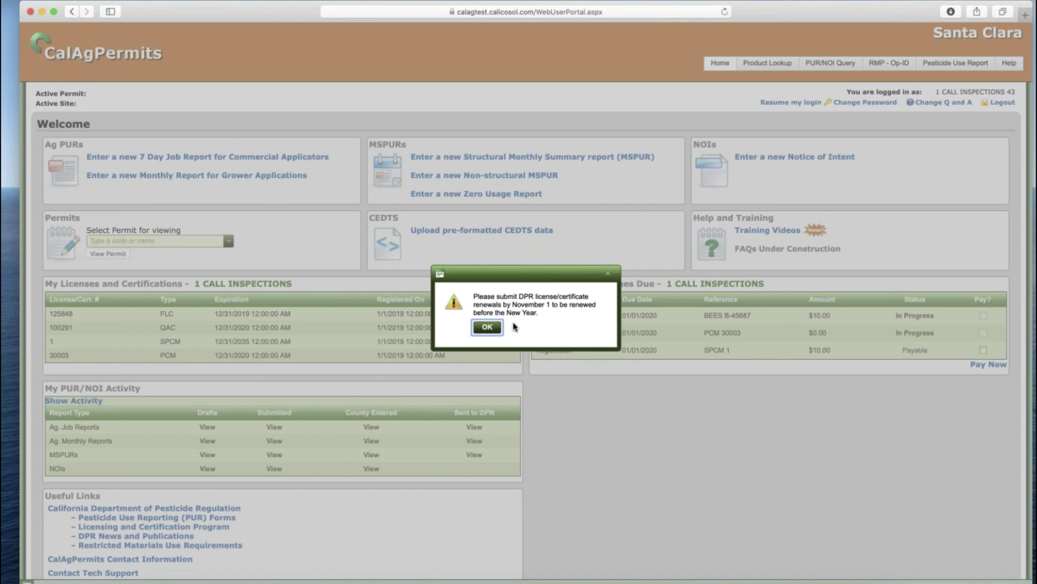
# - Dismiss the November 1 DPR renewal notice to reveal the four licenses and three registrations due
pyautogui.click(487, 327)
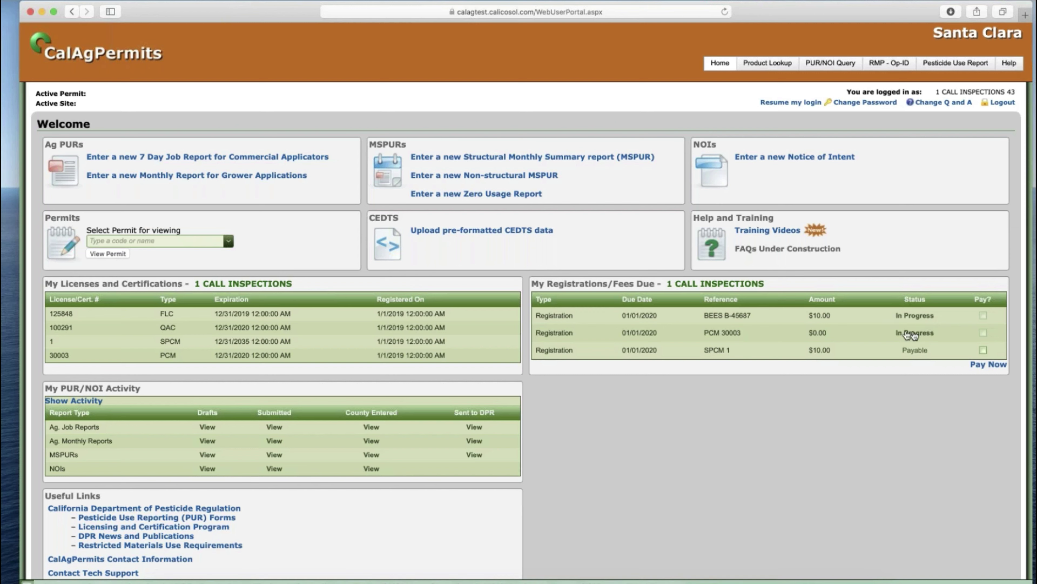
# - Open the In Progress PCM 30003 renewal form and inspect its DPR Business License # and expiration date
pyautogui.click(914, 333)
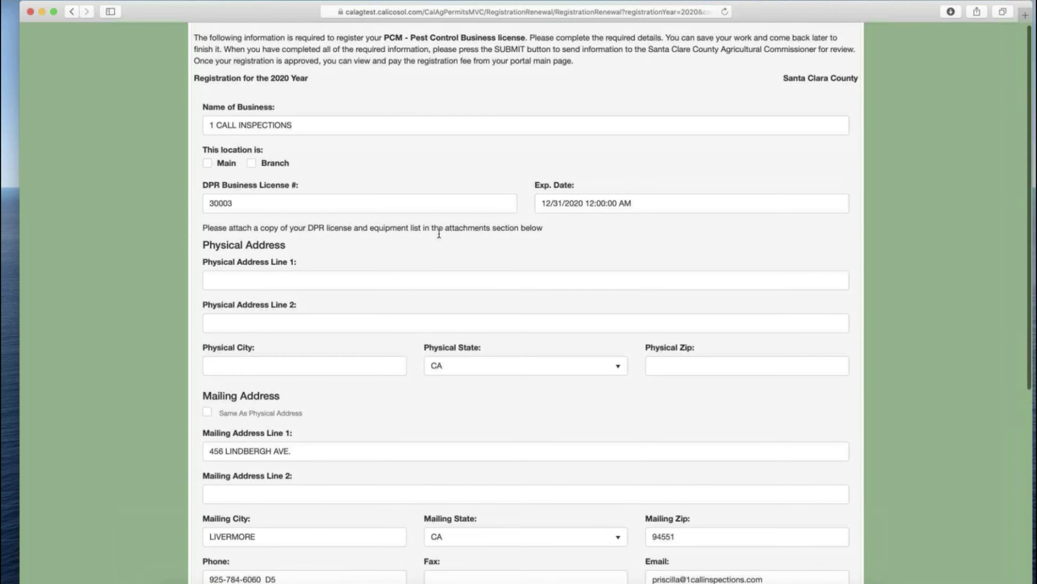
pyautogui.scroll(-1, 440, 233)
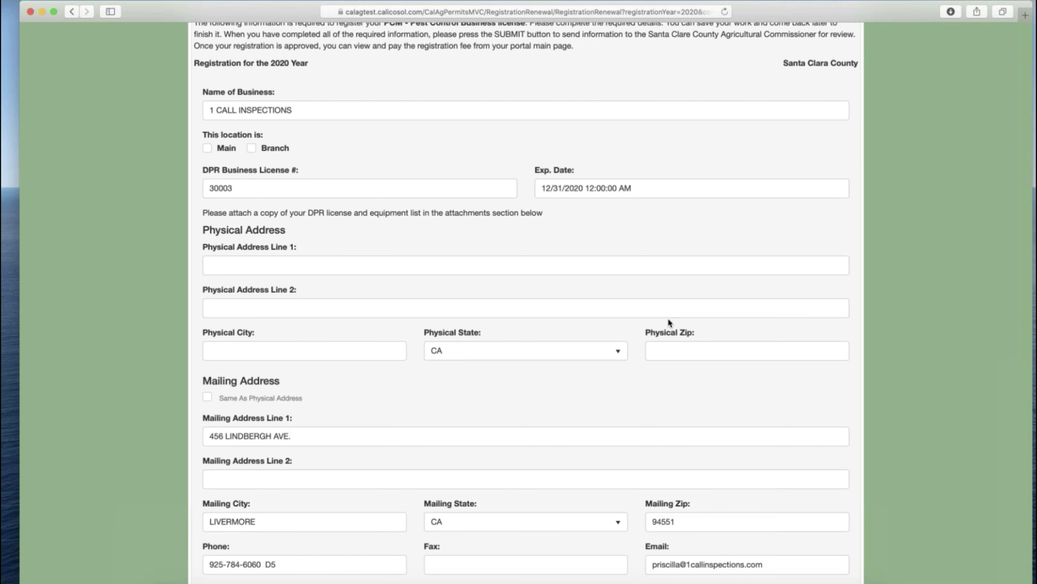
pyautogui.scroll(-1, 668, 318)
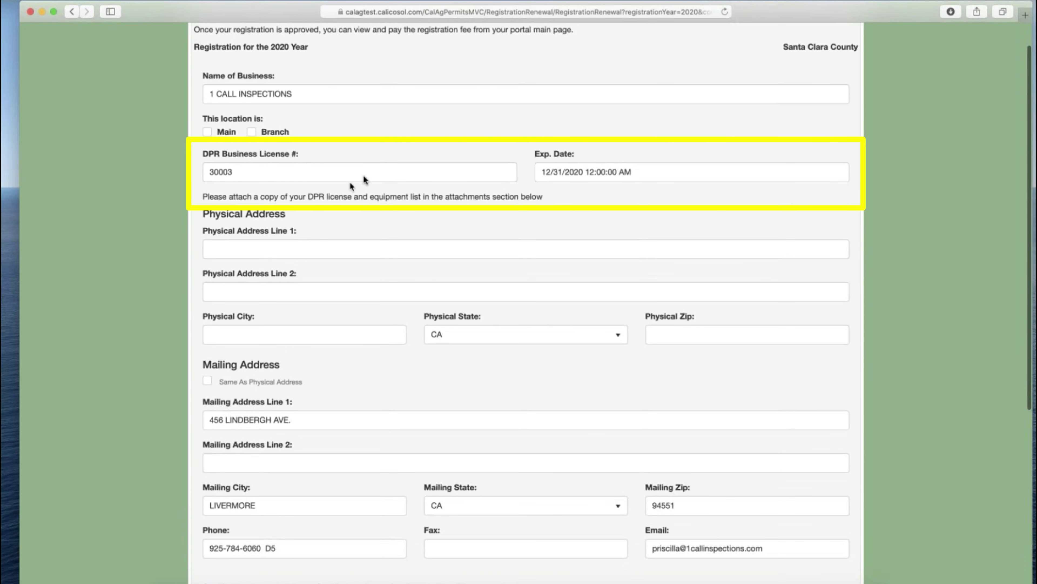
pyautogui.click(588, 175)
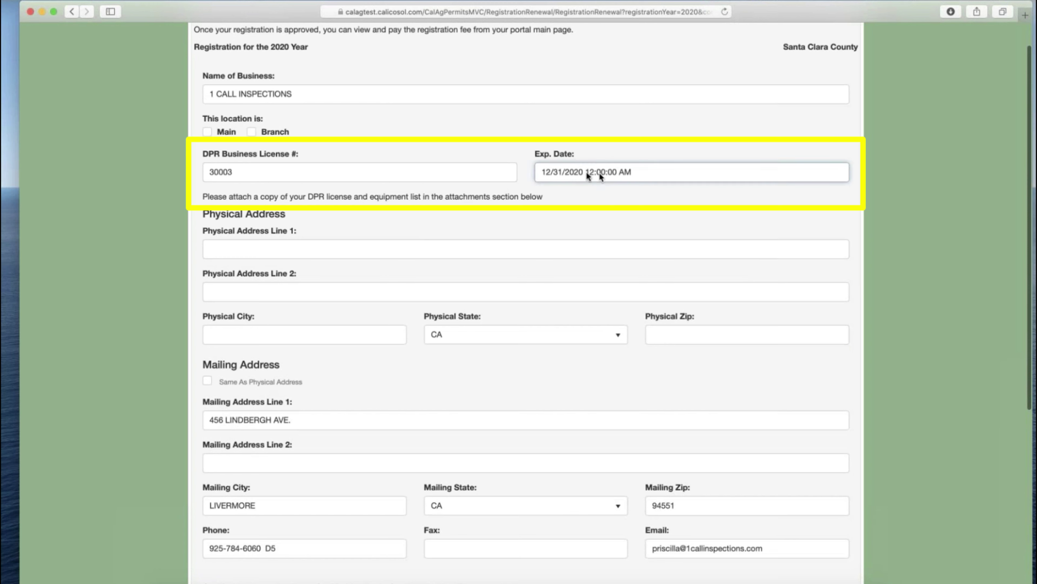
pyautogui.click(485, 175)
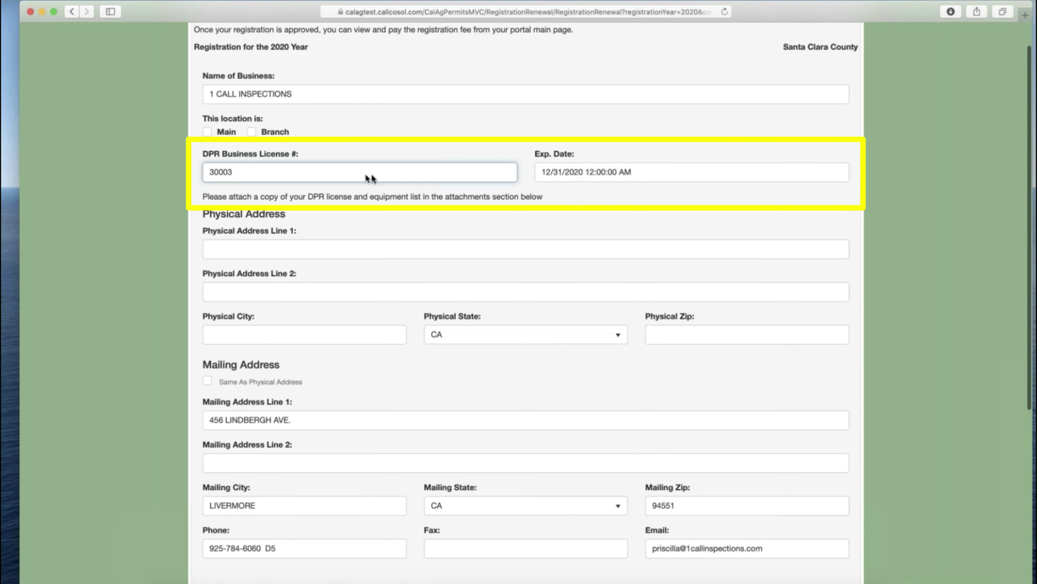
pyautogui.click(556, 174)
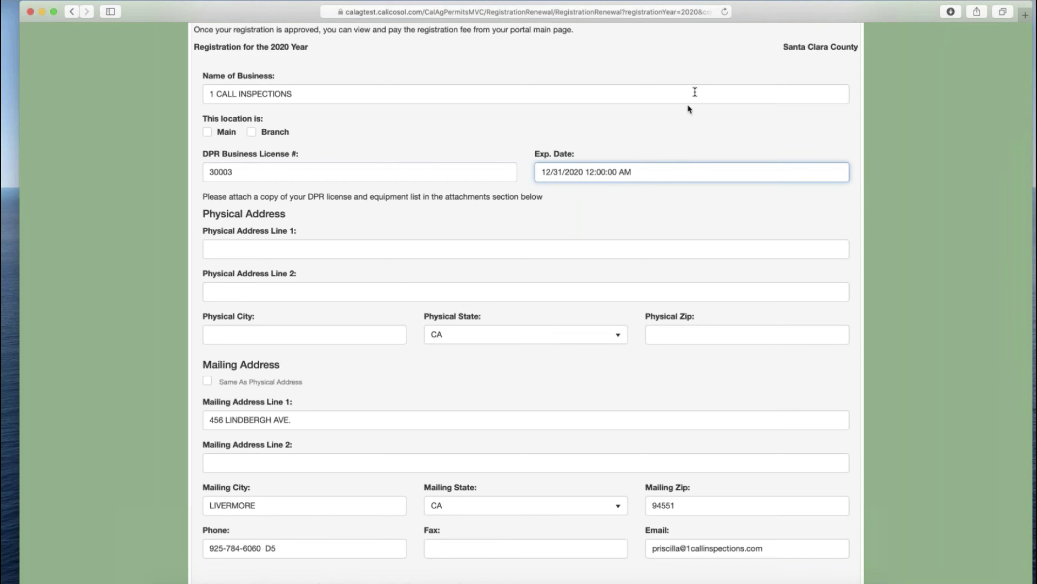
pyautogui.click(449, 176)
pyautogui.click(558, 176)
# - Skip the QAL/QAC and Equipment List uploads, submit the PCM 30003 renewal, and return to county staff
pyautogui.scroll(-7, 468, 213)
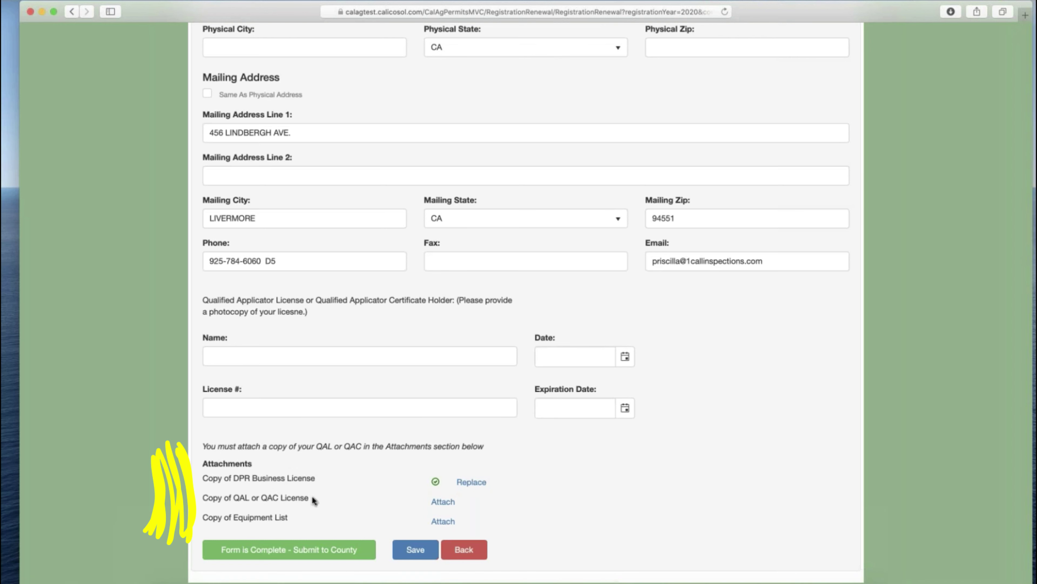
pyautogui.click(443, 502)
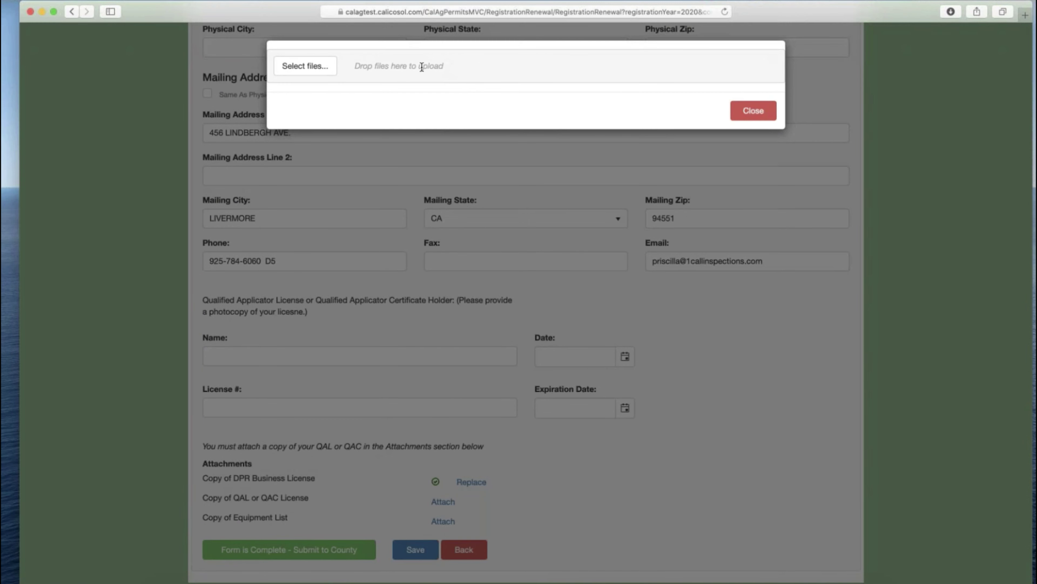
pyautogui.click(753, 112)
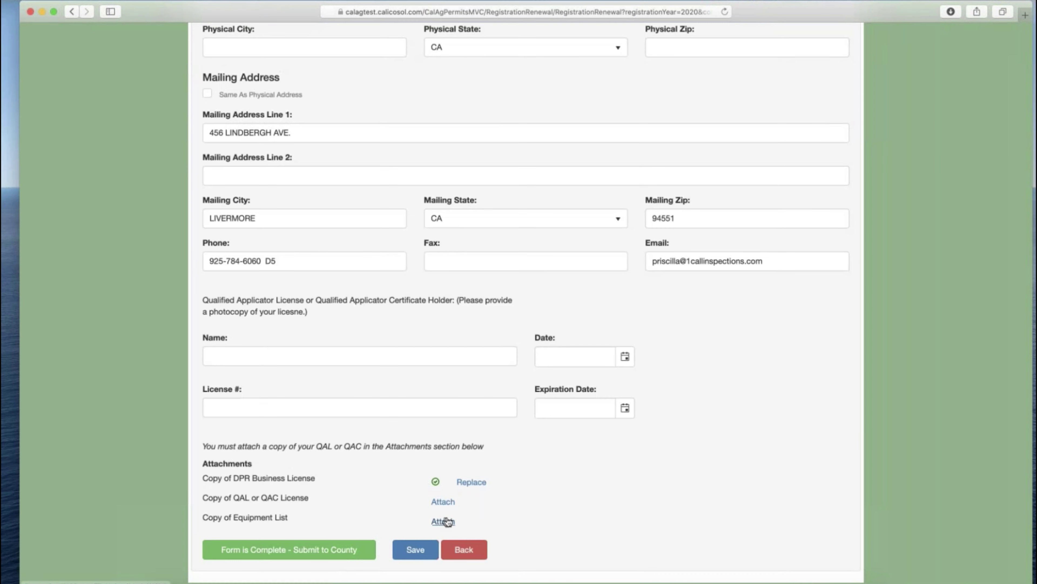
pyautogui.click(443, 521)
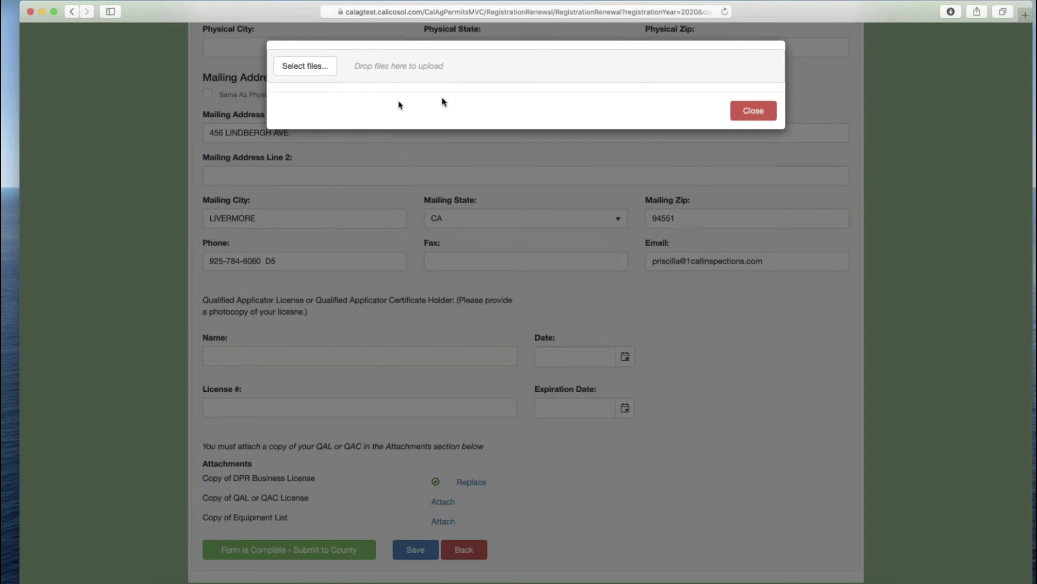
pyautogui.click(749, 112)
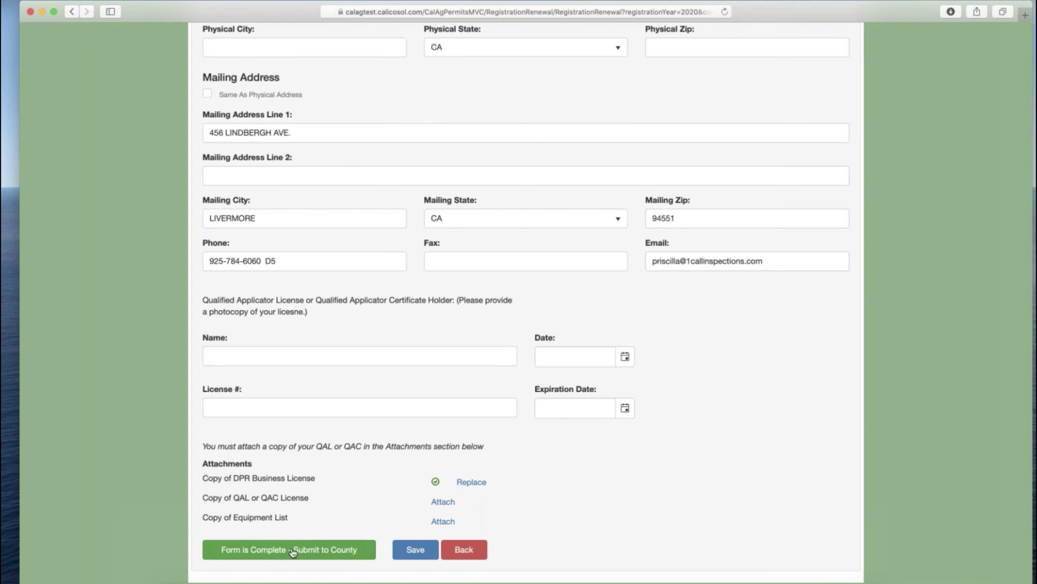
pyautogui.click(319, 552)
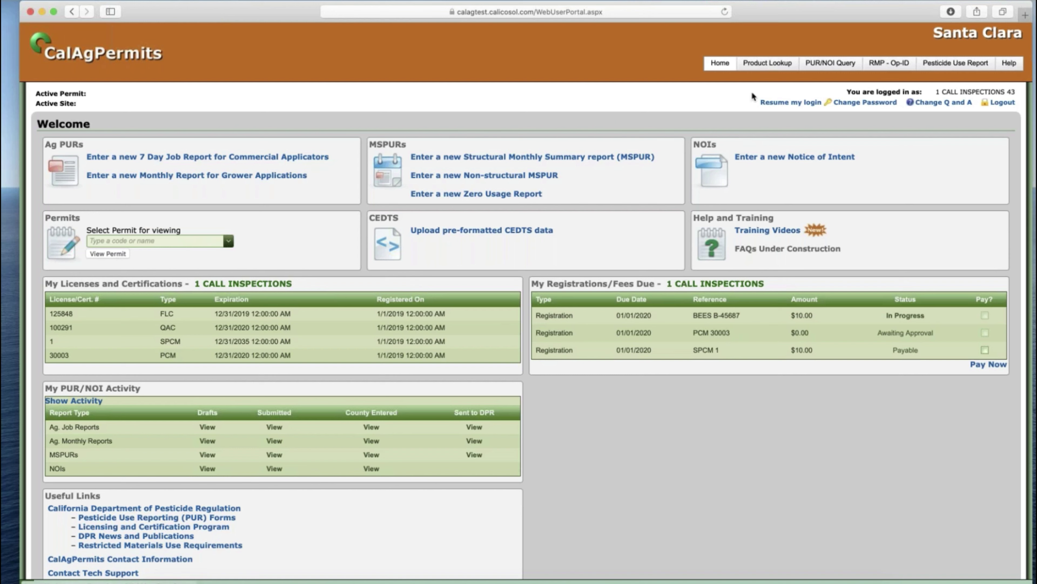
pyautogui.click(790, 103)
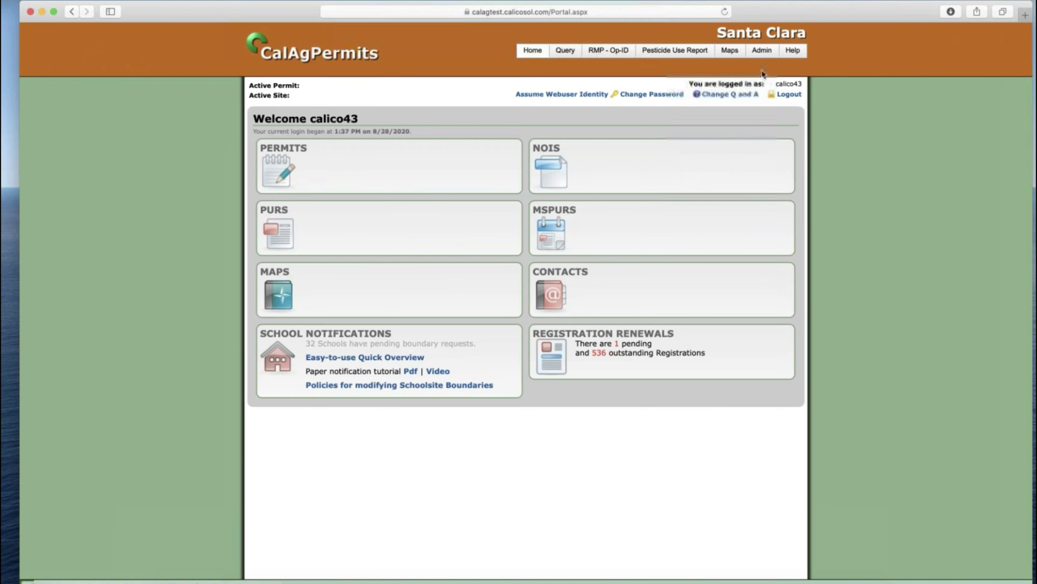
# - Filter Admin > Registration List to pending review and open the Awaiting Approval PCM renewal
pyautogui.moveTo(762, 51)
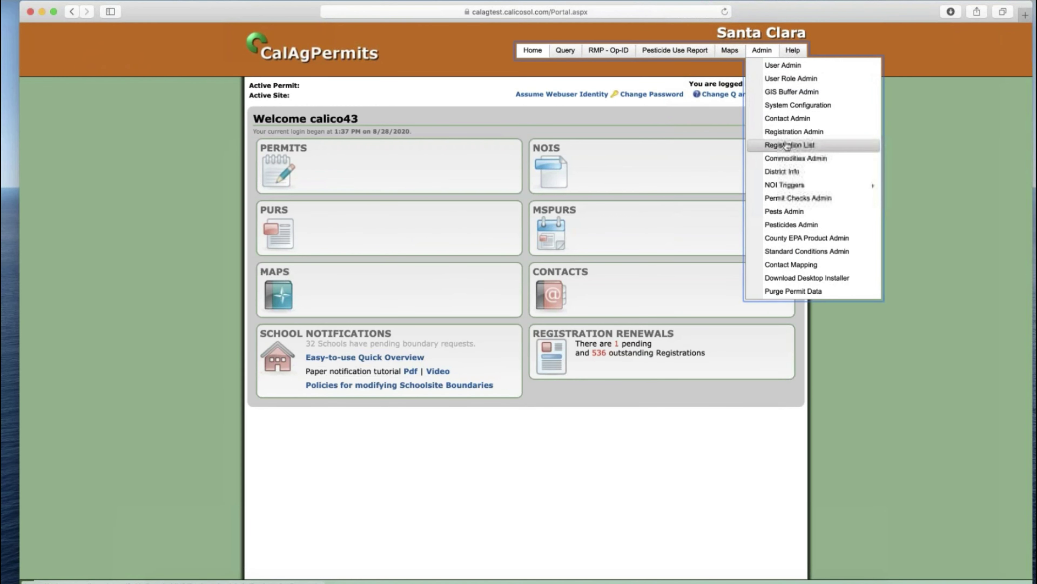
pyautogui.click(789, 144)
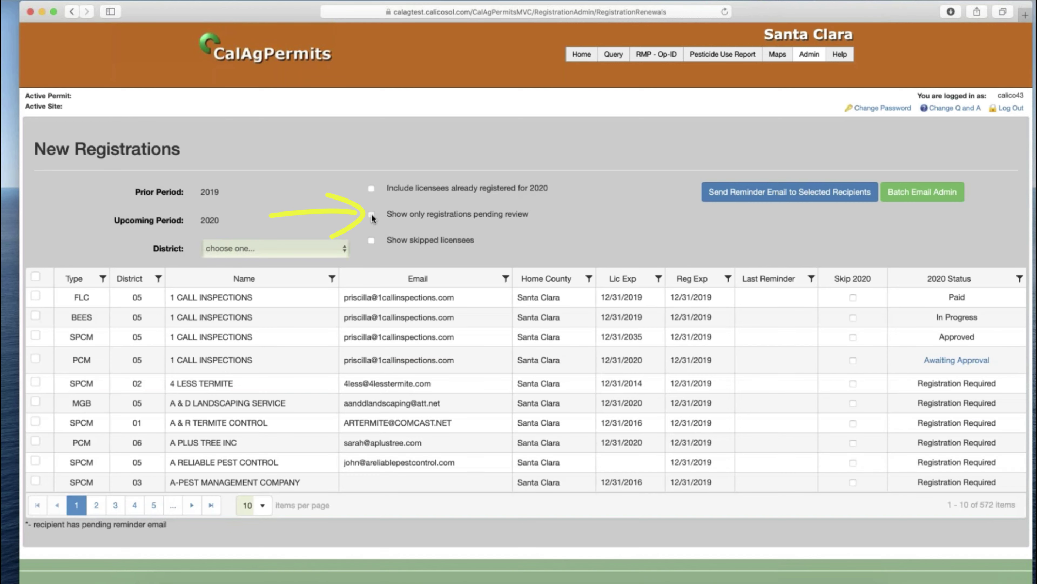
pyautogui.click(372, 214)
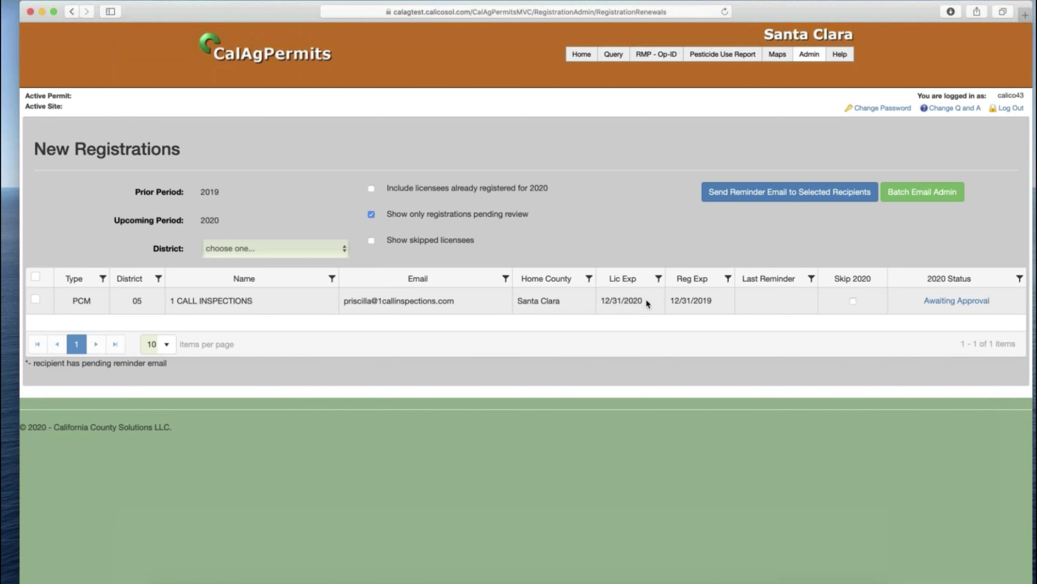
pyautogui.click(943, 300)
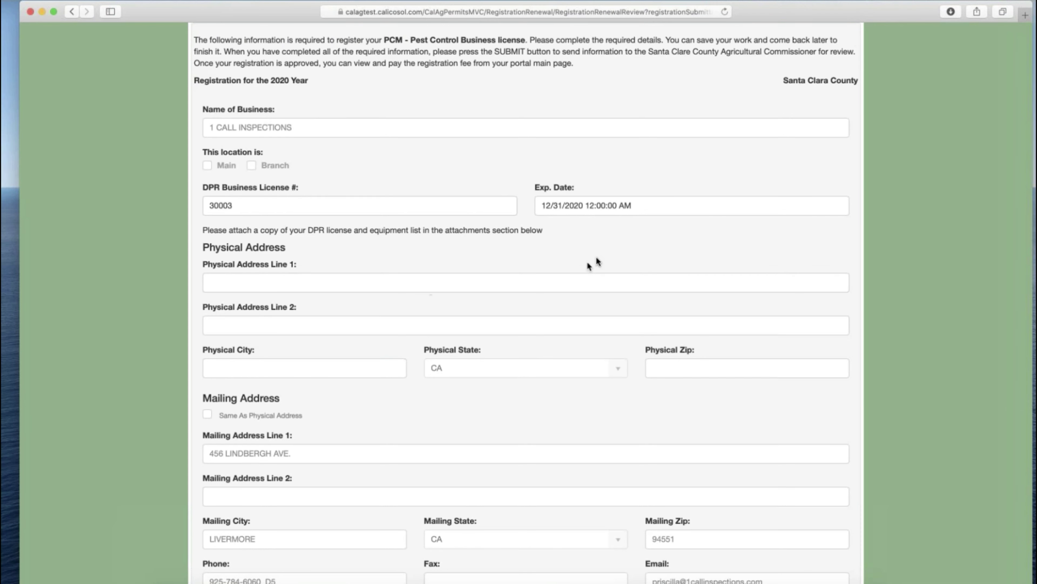
# - Add the review note 'Invalid email' to the 2020 PCM registration and reject it
pyautogui.scroll(-2, 596, 256)
pyautogui.scroll(-2, 590, 247)
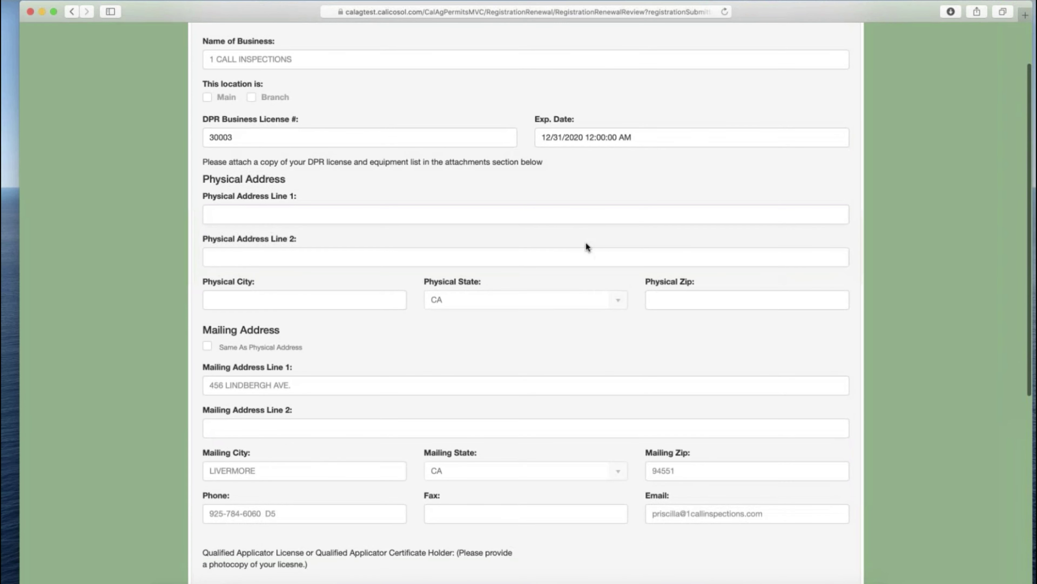
pyautogui.scroll(-3, 585, 242)
pyautogui.scroll(-10, 498, 294)
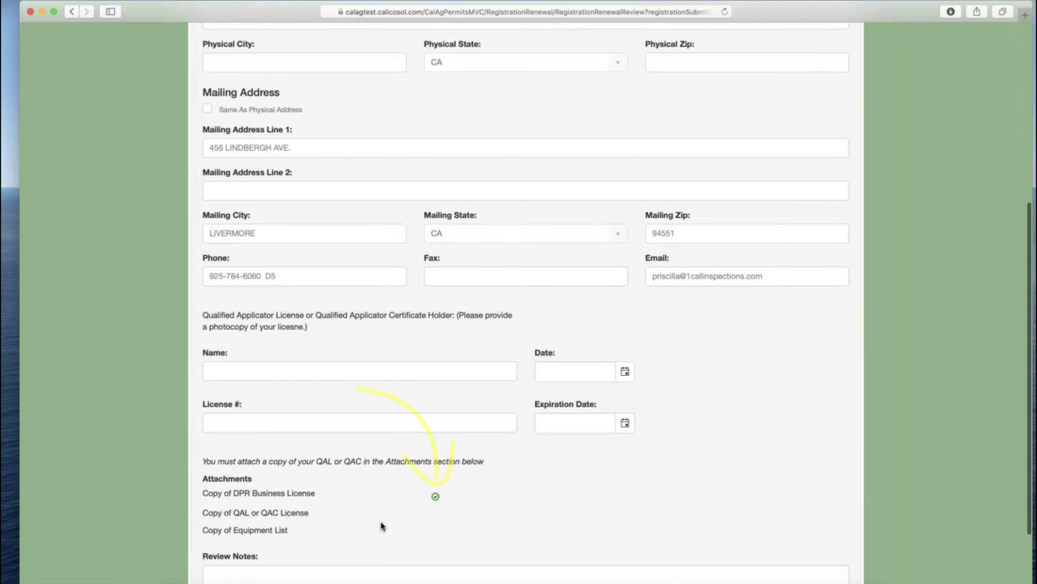
pyautogui.scroll(-5, 381, 522)
pyautogui.click(320, 495)
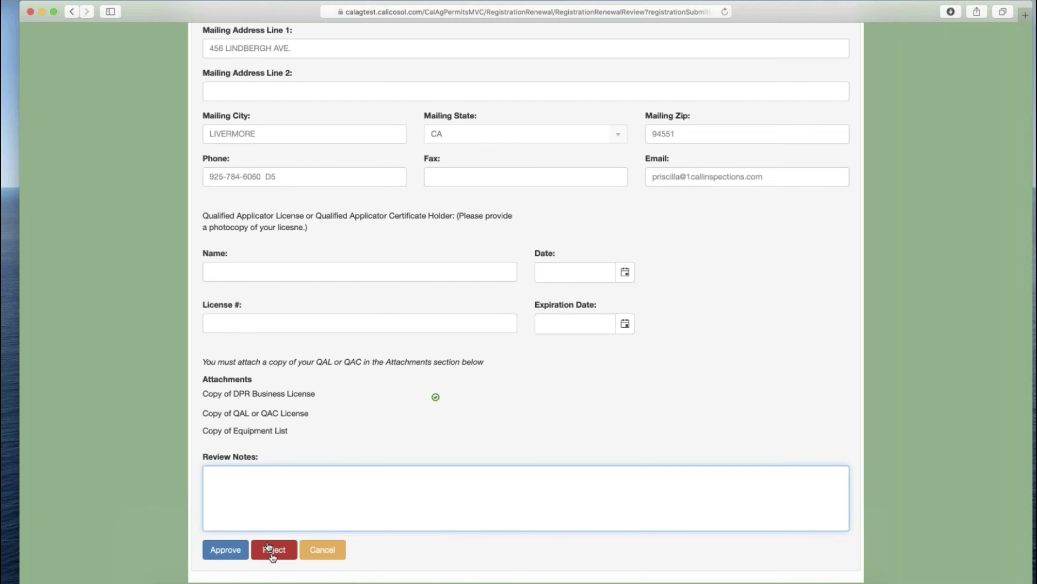
pyautogui.write('Invalid email')
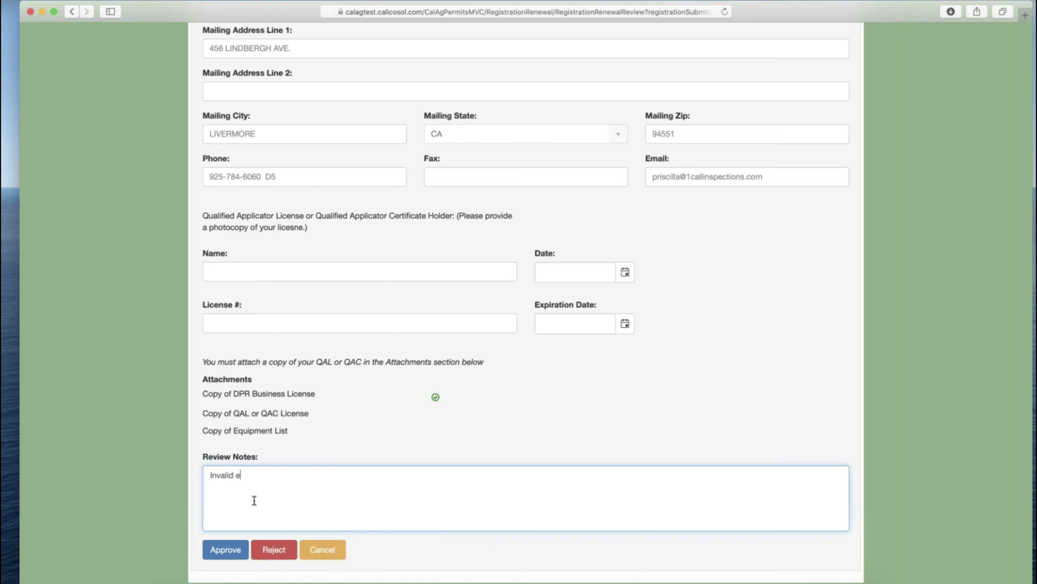
pyautogui.click(285, 554)
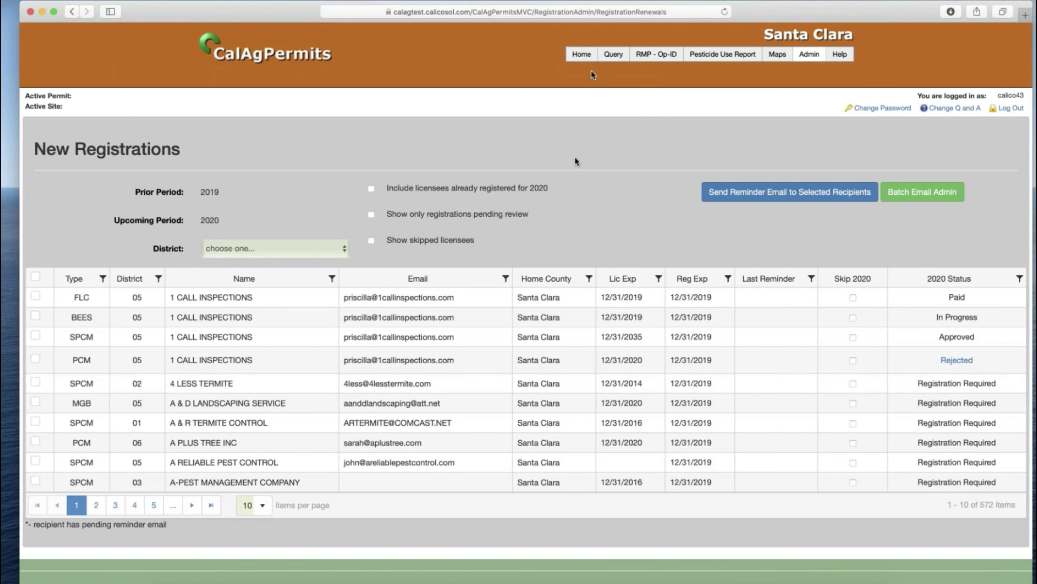
# - Assume the 1 CALL INSPECTIONS webuser identity again and dismiss the renewal notice, showing PCM 30003 Rejected
pyautogui.click(581, 59)
pyautogui.click(554, 95)
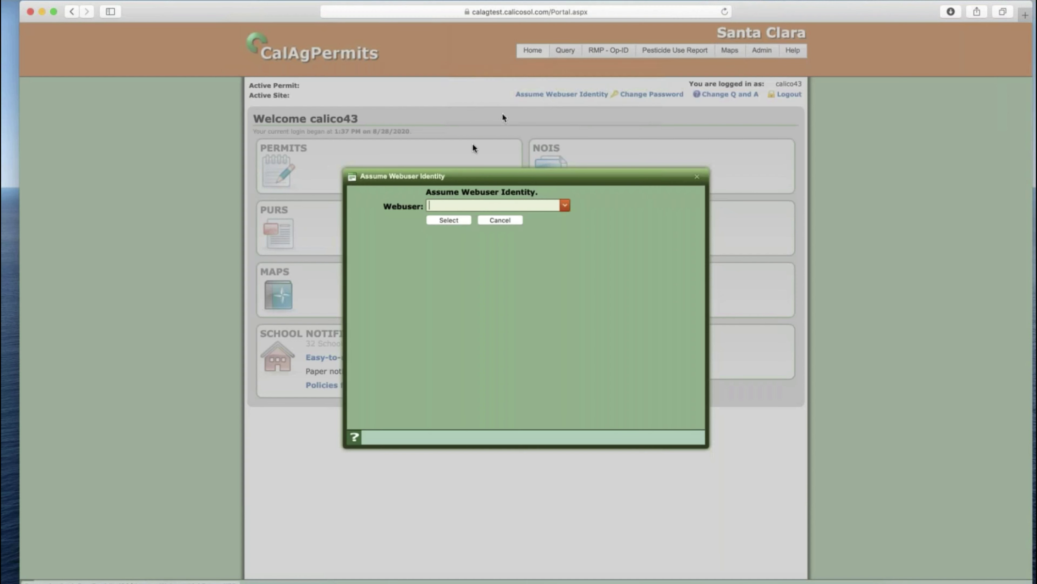
pyautogui.write('1 call')
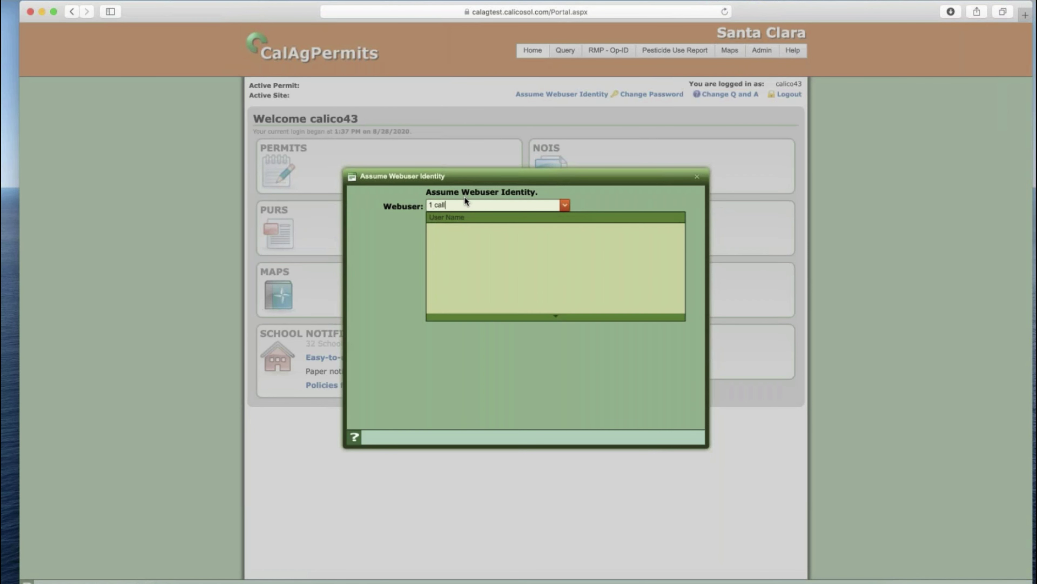
pyautogui.press('Return')
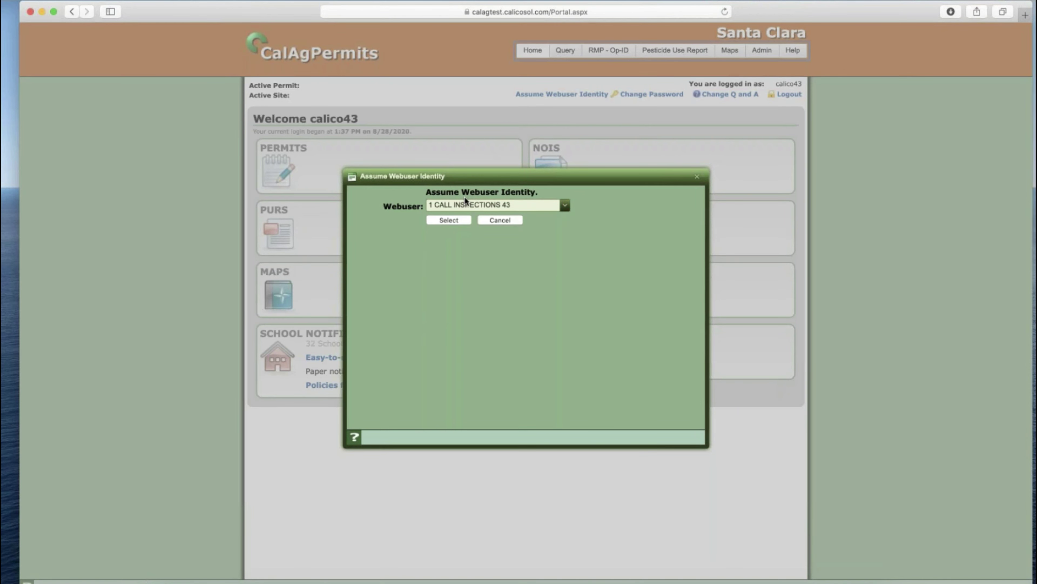
pyautogui.press('super+l')
pyautogui.press('Escape')
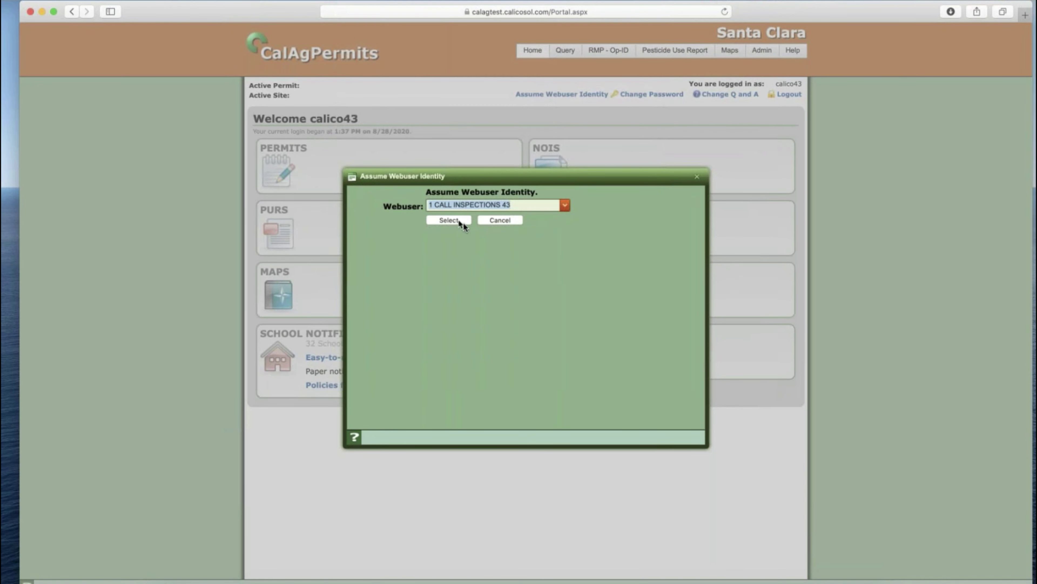
pyautogui.click(463, 221)
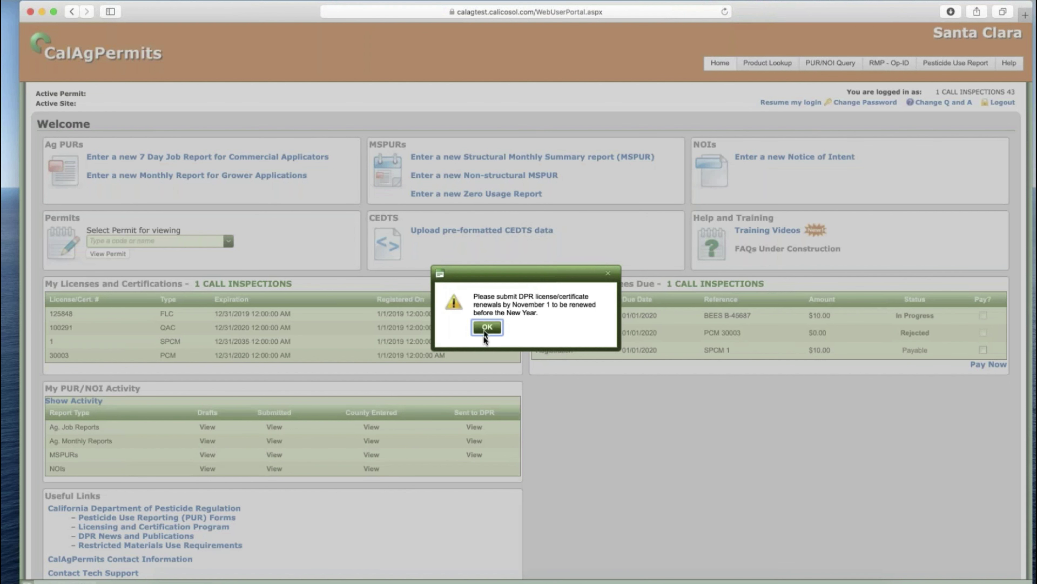
pyautogui.press('Return')
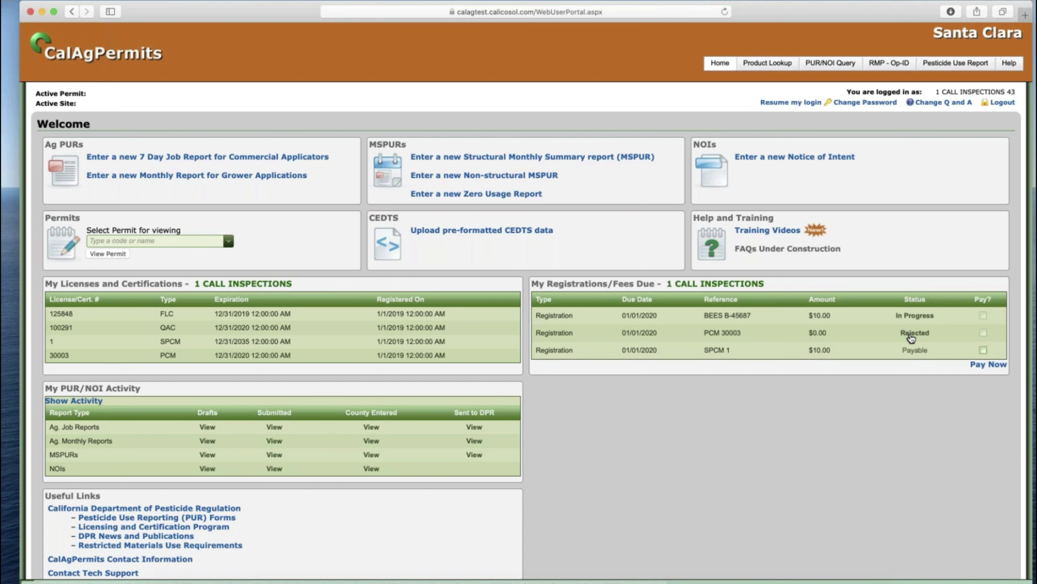
# - Check the Email field, resubmit rejected PCM 30003 to the county, and resume the administrator login
pyautogui.click(909, 334)
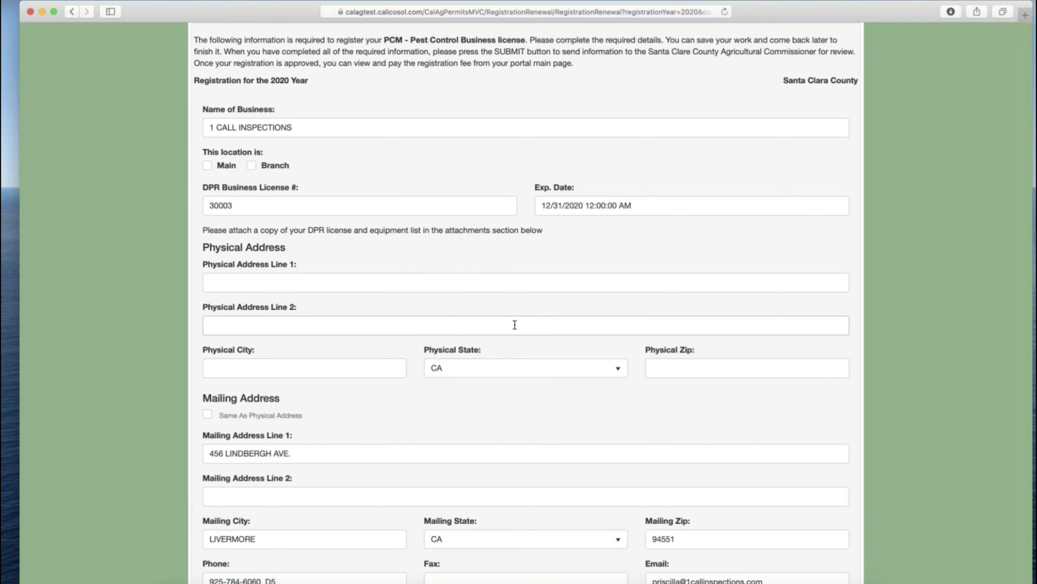
pyautogui.scroll(-10, 514, 327)
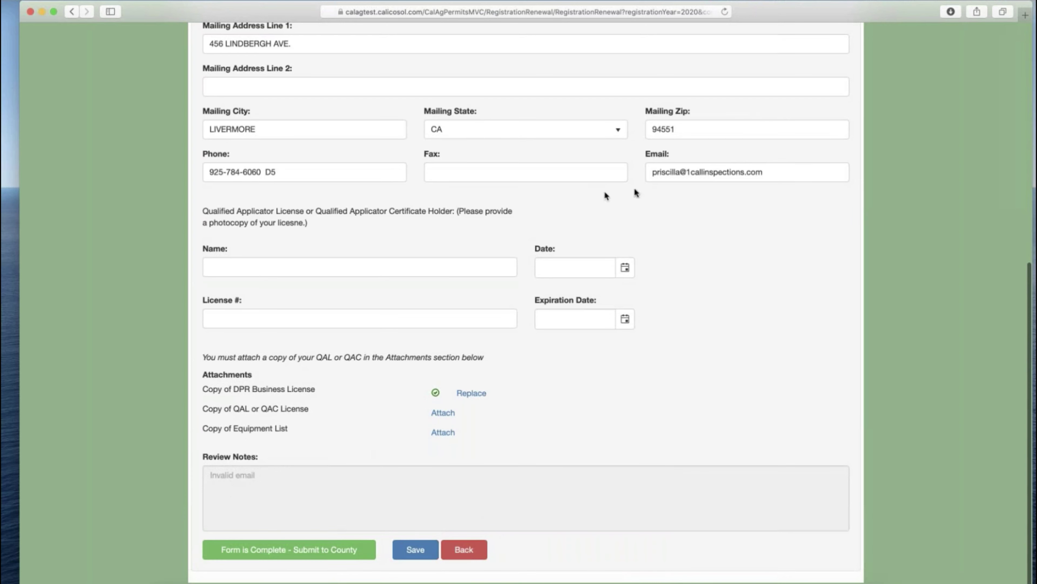
pyautogui.click(675, 174)
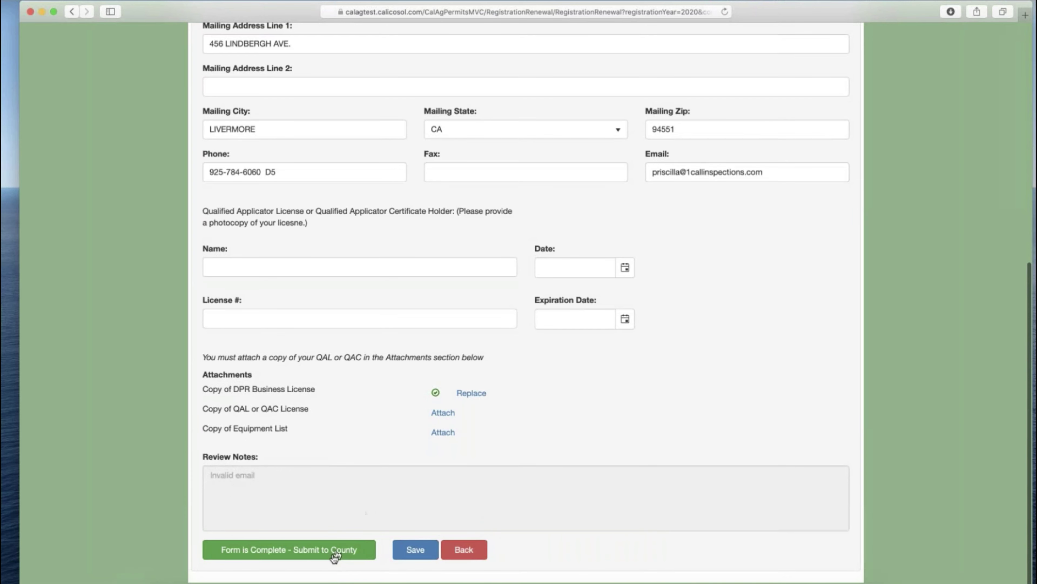
pyautogui.click(327, 549)
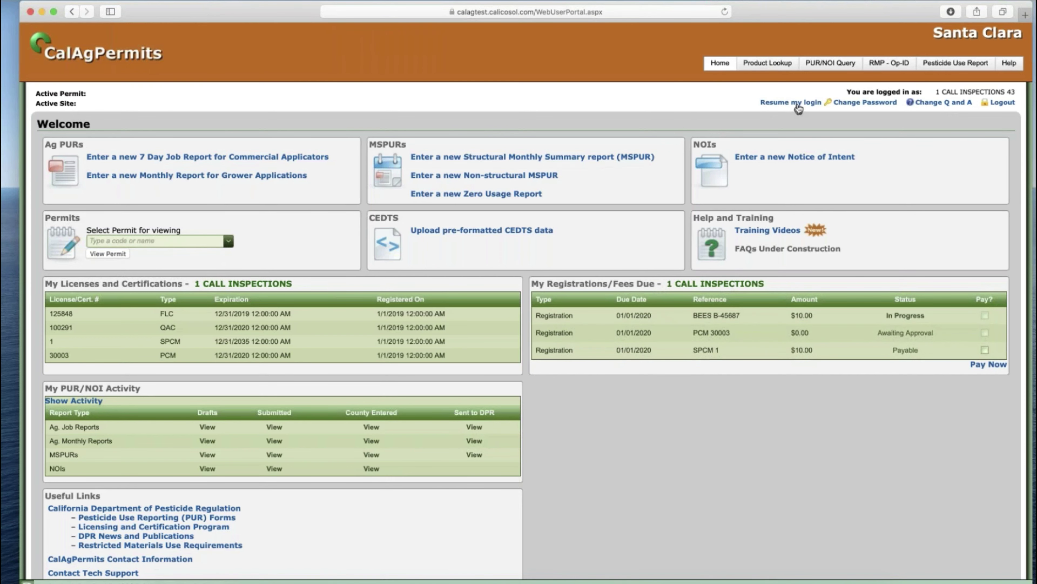
pyautogui.click(794, 103)
# - Filter the Registration List to pending-review entries and approve the Awaiting Approval PCM registration
pyautogui.moveTo(762, 51)
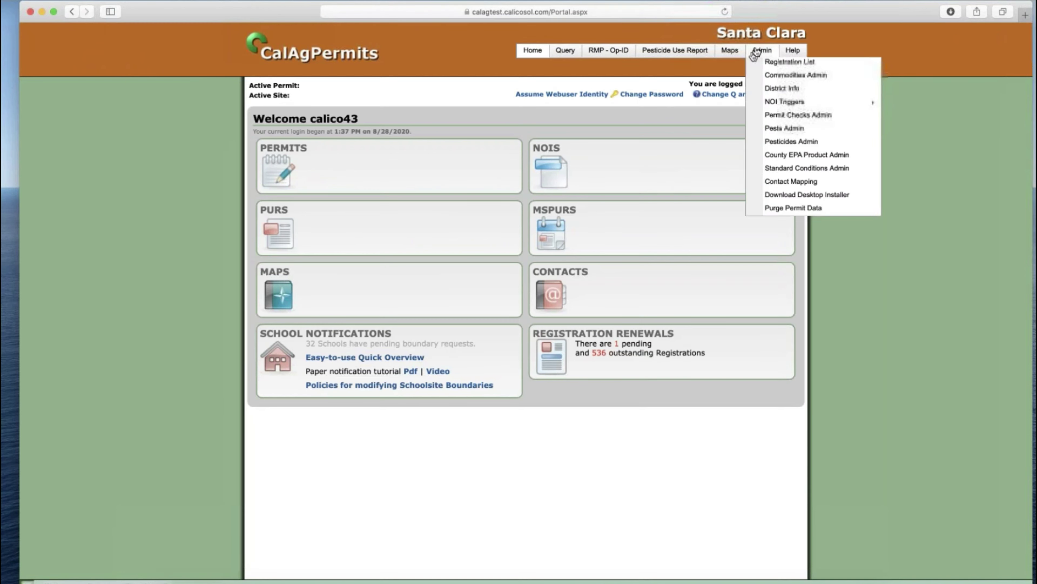
pyautogui.click(794, 145)
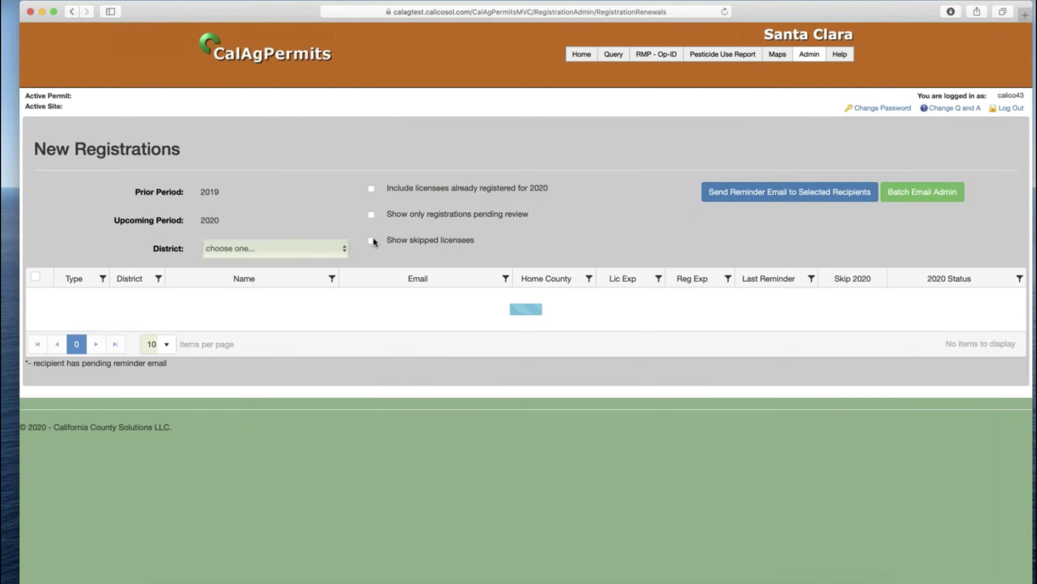
pyautogui.click(372, 214)
pyautogui.click(956, 301)
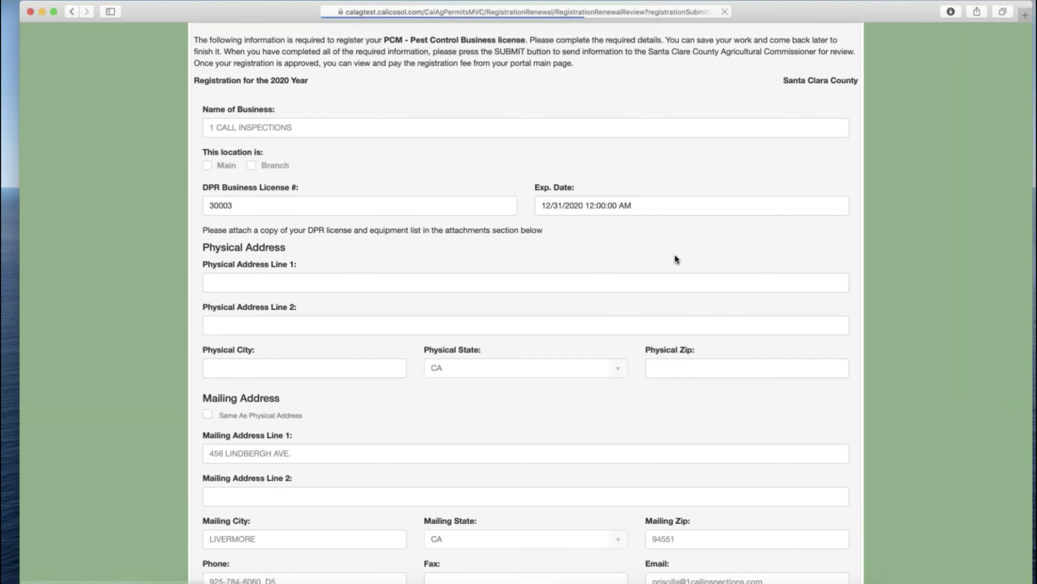
pyautogui.scroll(-15, 531, 287)
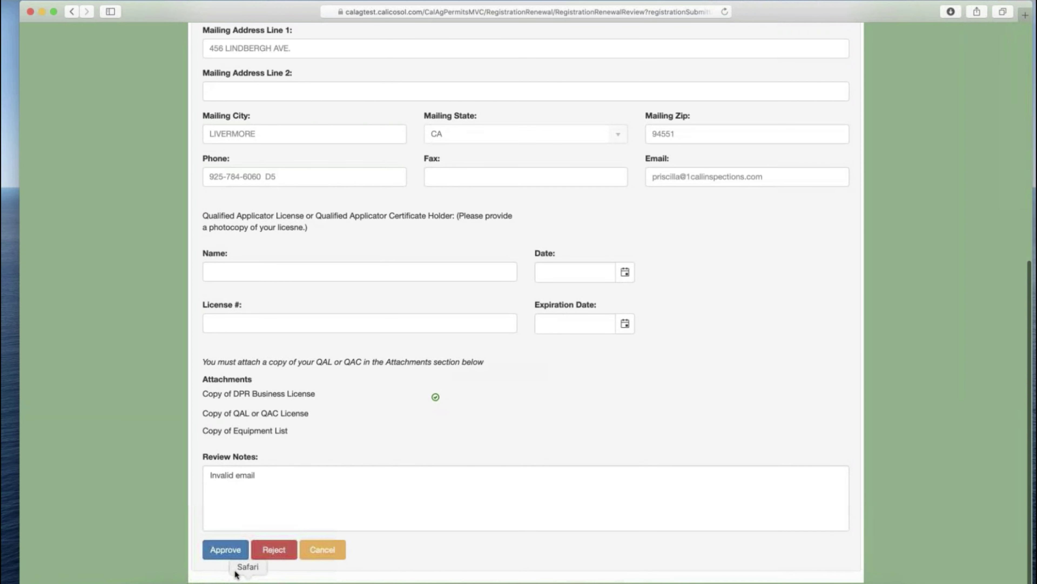
pyautogui.click(229, 552)
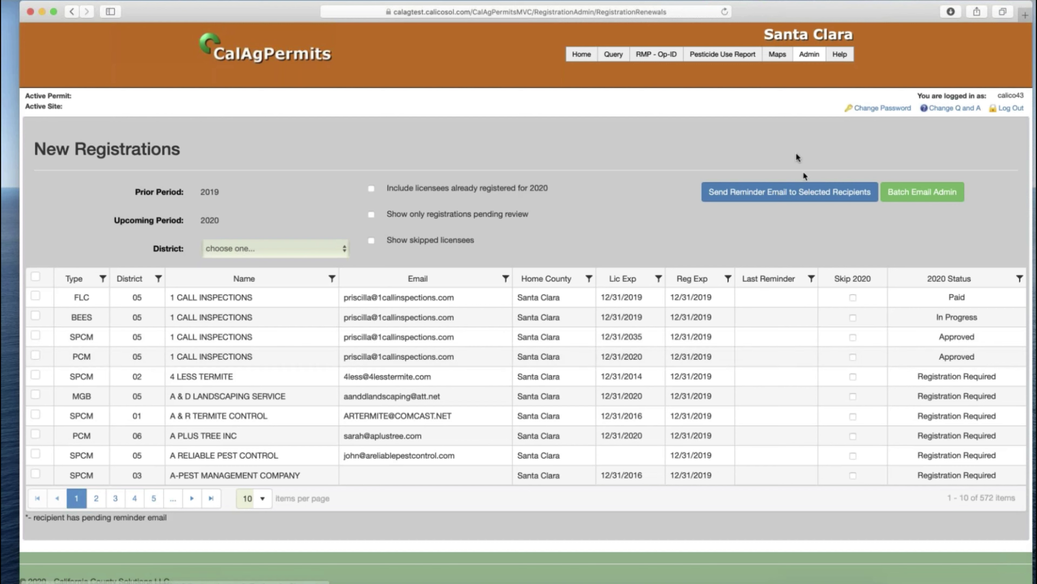
# - In Contact Admin, filter names by '1 call' and view the 1 CALL INSPECTIONS contact
pyautogui.moveTo(809, 55)
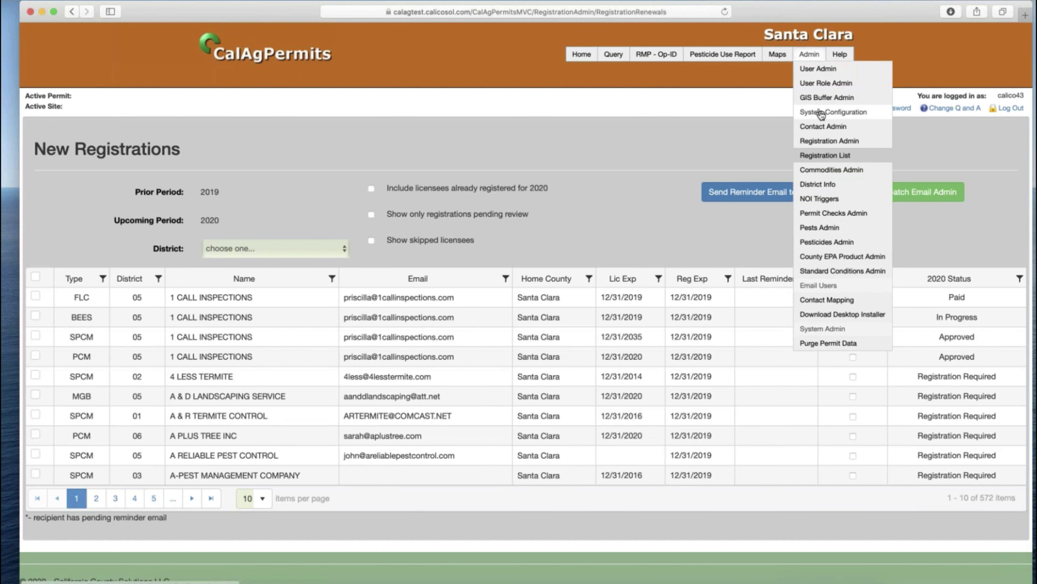
pyautogui.click(829, 130)
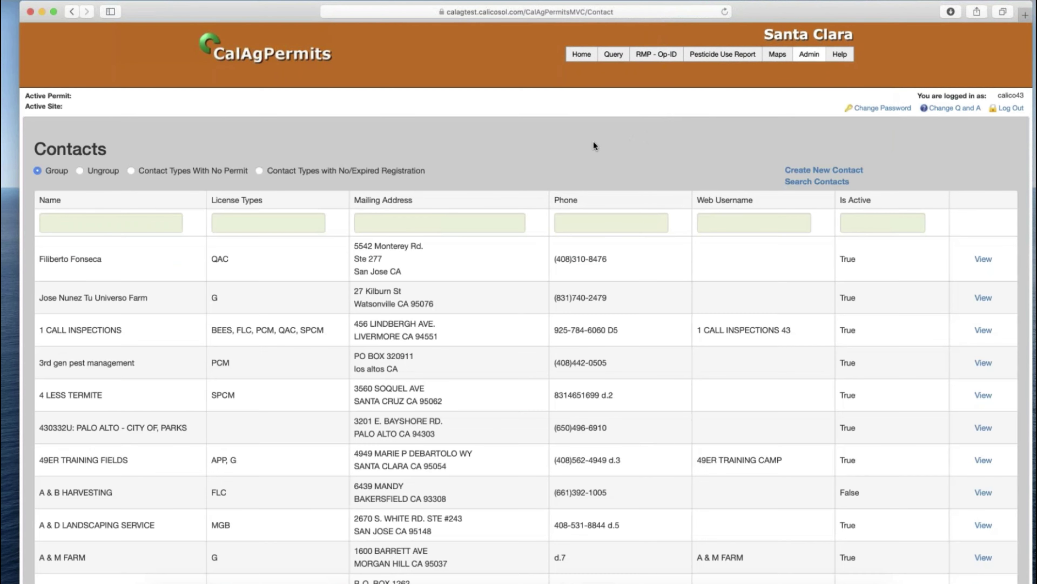
pyautogui.click(142, 225)
pyautogui.write('1')
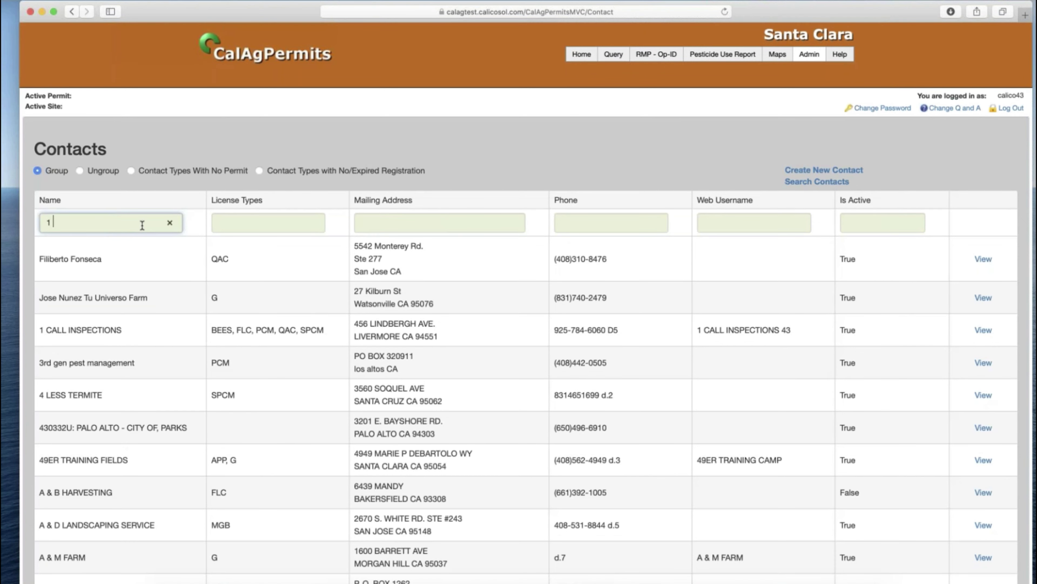
pyautogui.write(' call')
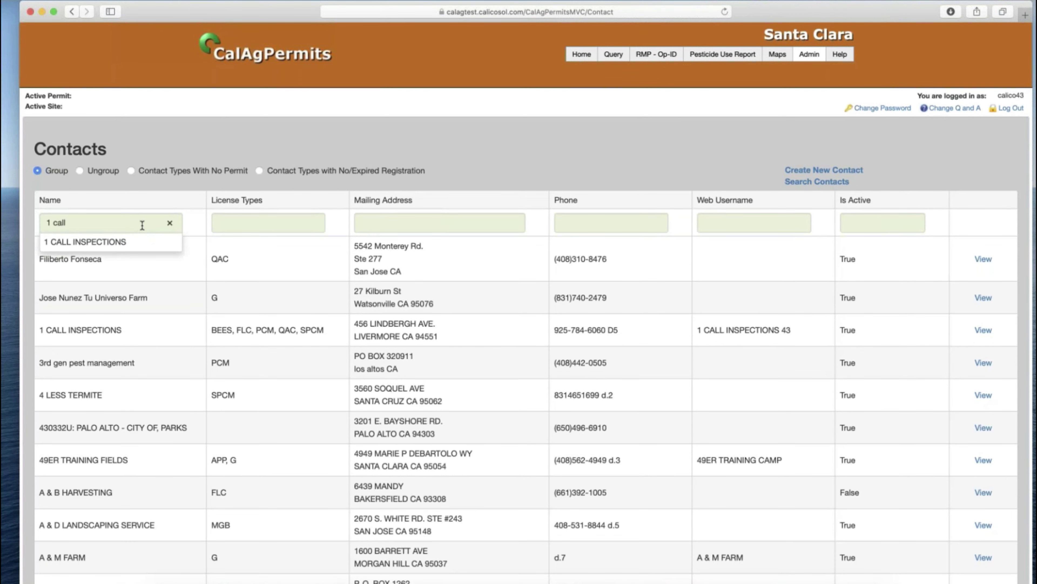
pyautogui.click(85, 242)
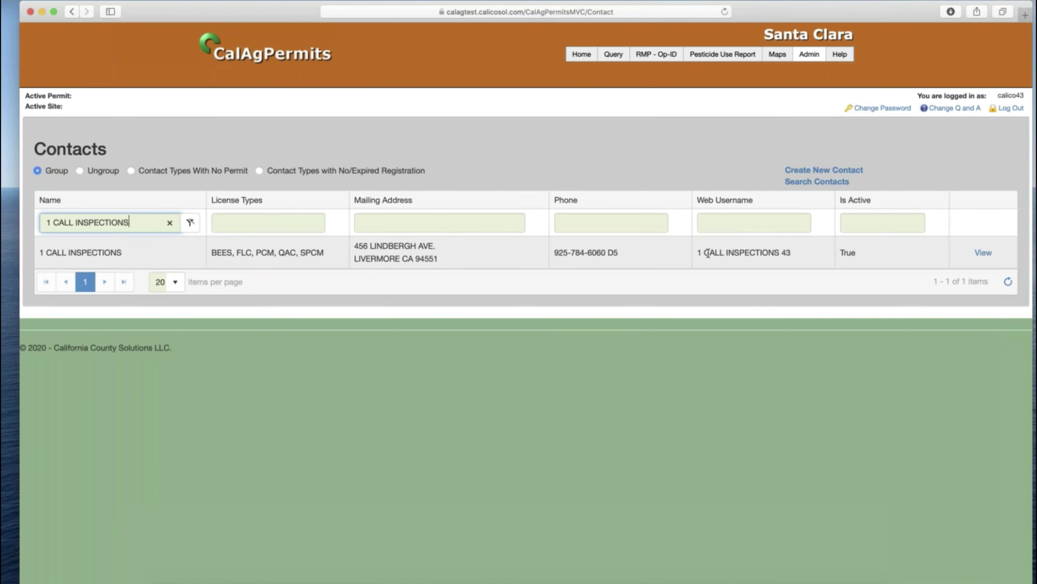
pyautogui.click(983, 254)
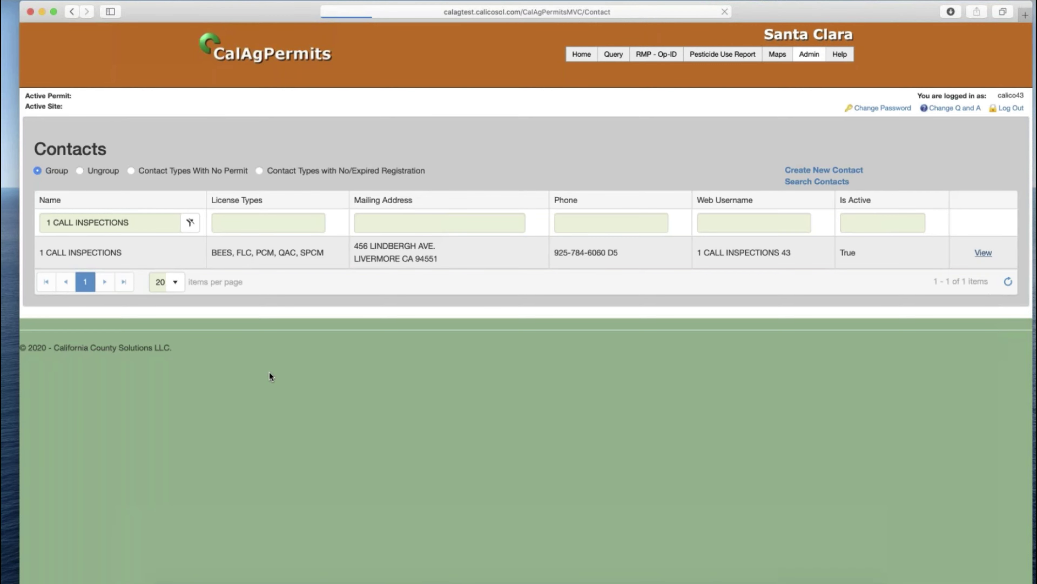
# - Expand the contact's PCM license 30003 to review its 2019 registration details
pyautogui.scroll(-5, 250, 373)
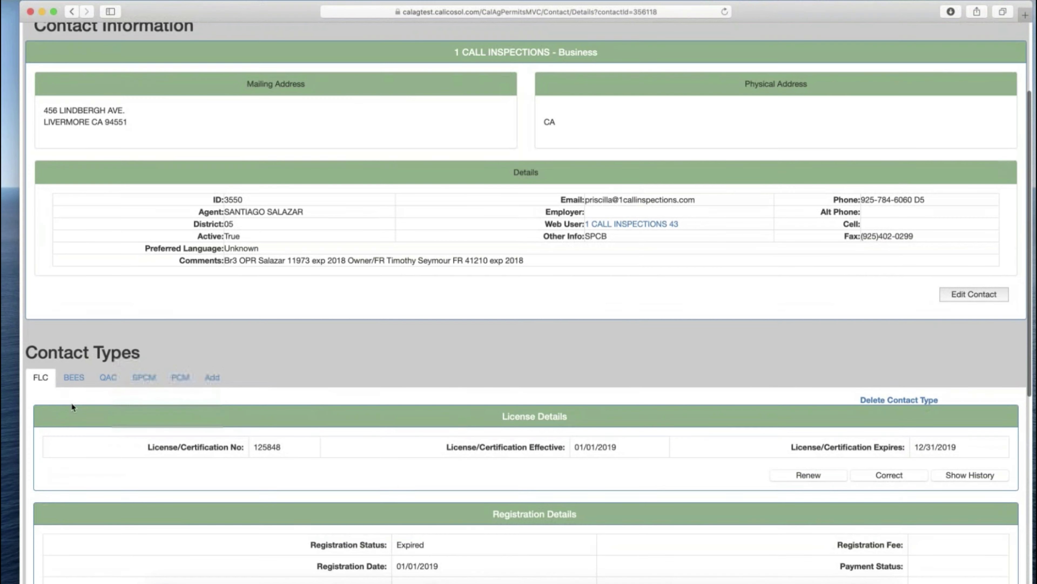
pyautogui.click(180, 377)
pyautogui.scroll(-9, 321, 378)
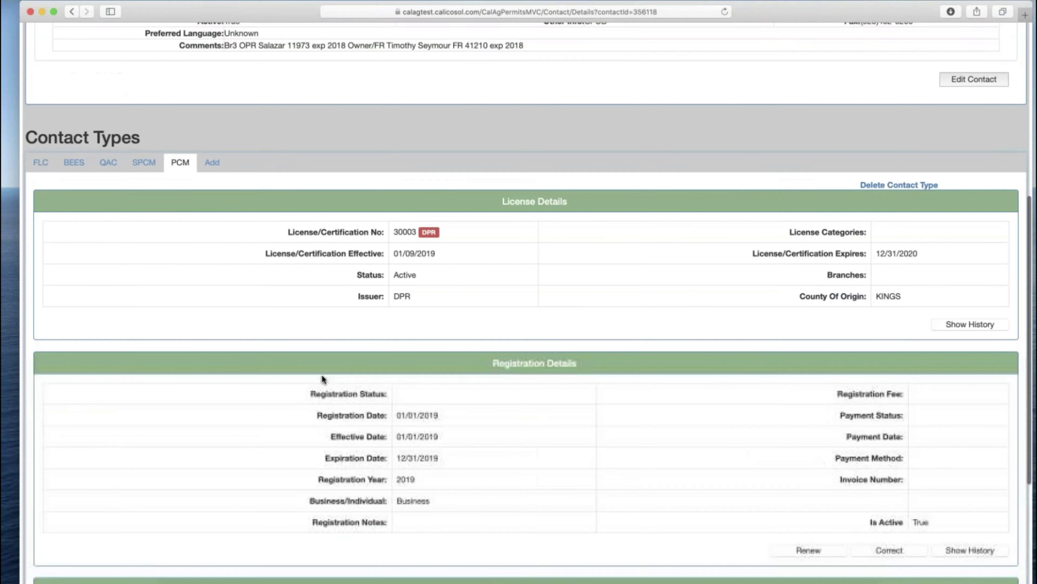
pyautogui.scroll(-6, 322, 376)
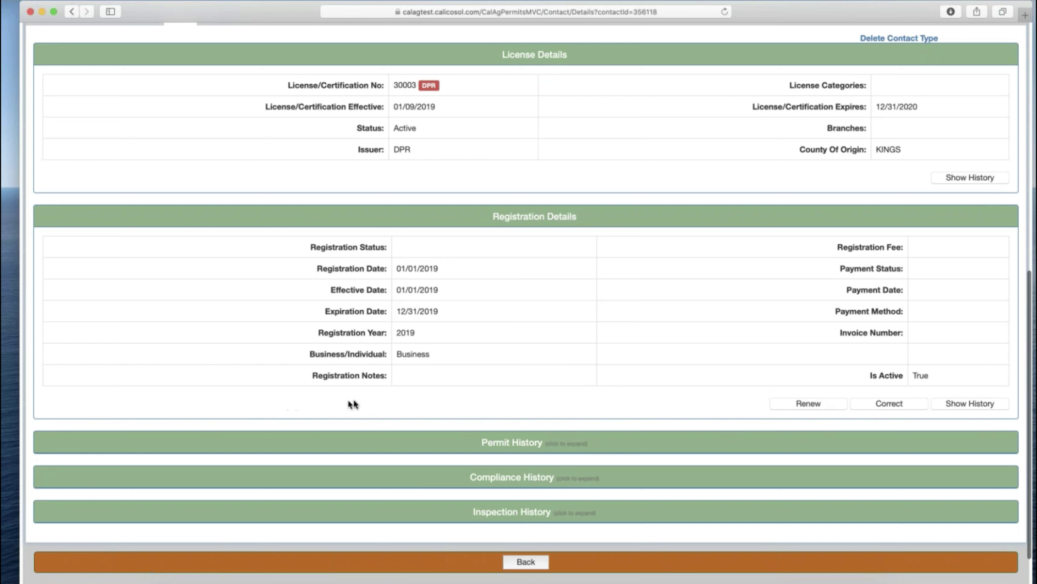
pyautogui.moveTo(339, 395); pyautogui.dragTo(542, 405)
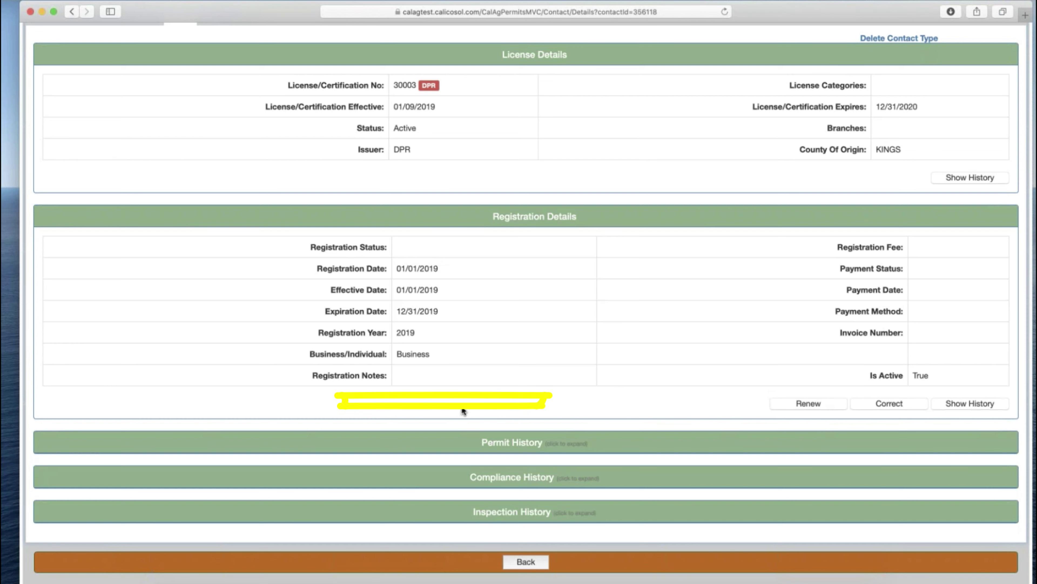
pyautogui.scroll(10, 549, 323)
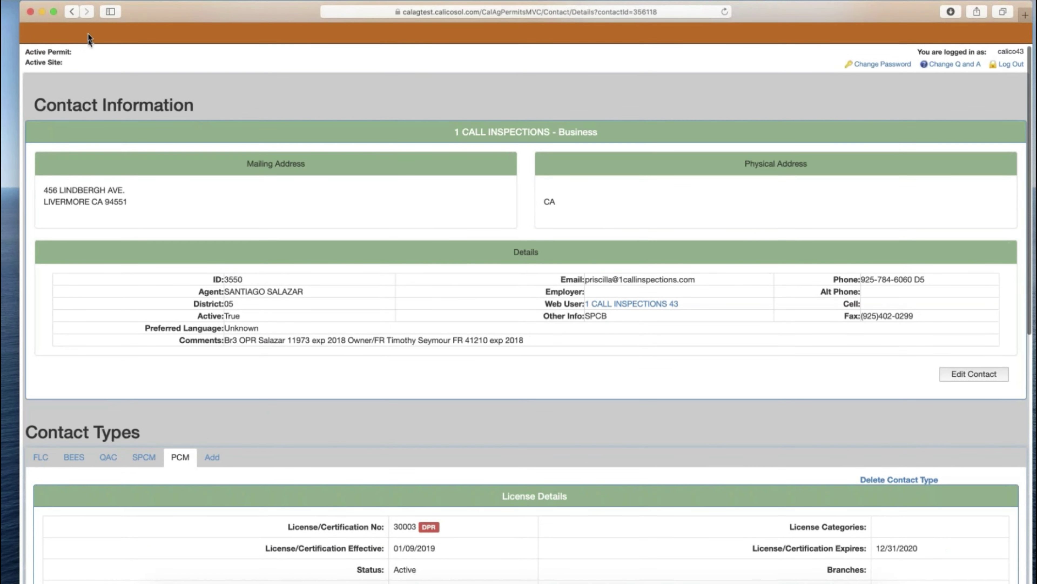
pyautogui.scroll(-5, 619, 380)
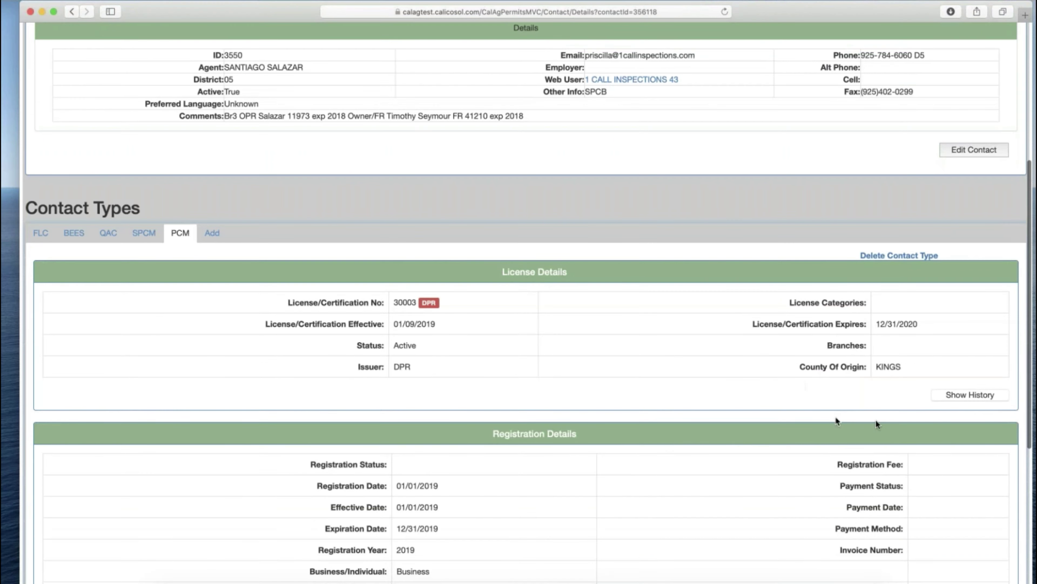
pyautogui.scroll(-3, 877, 423)
# - Start a PCM renewal, cancel the form without saving, and return to the page top
pyautogui.click(828, 511)
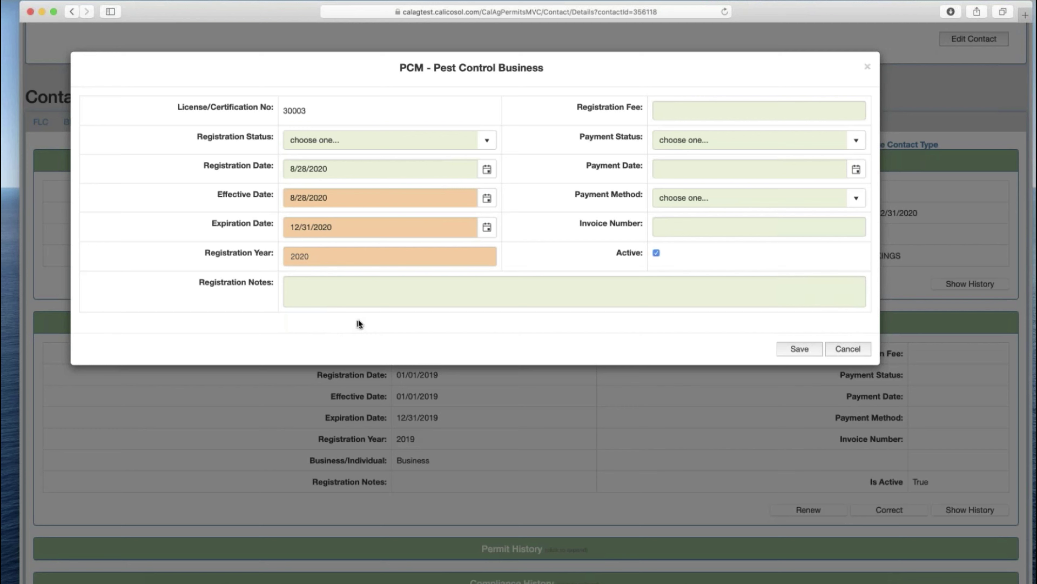
pyautogui.click(848, 349)
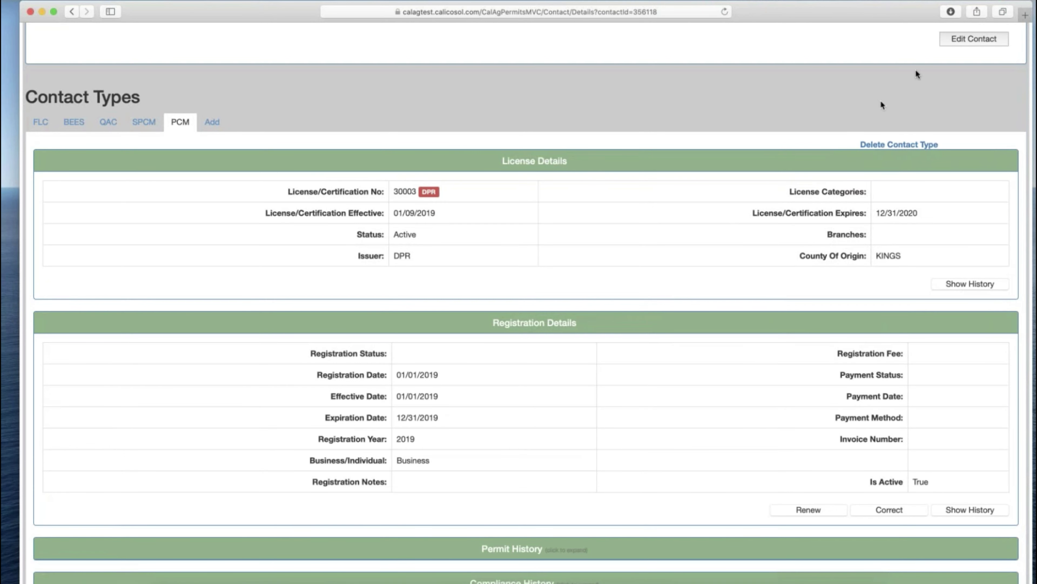
pyautogui.scroll(10, 694, 155)
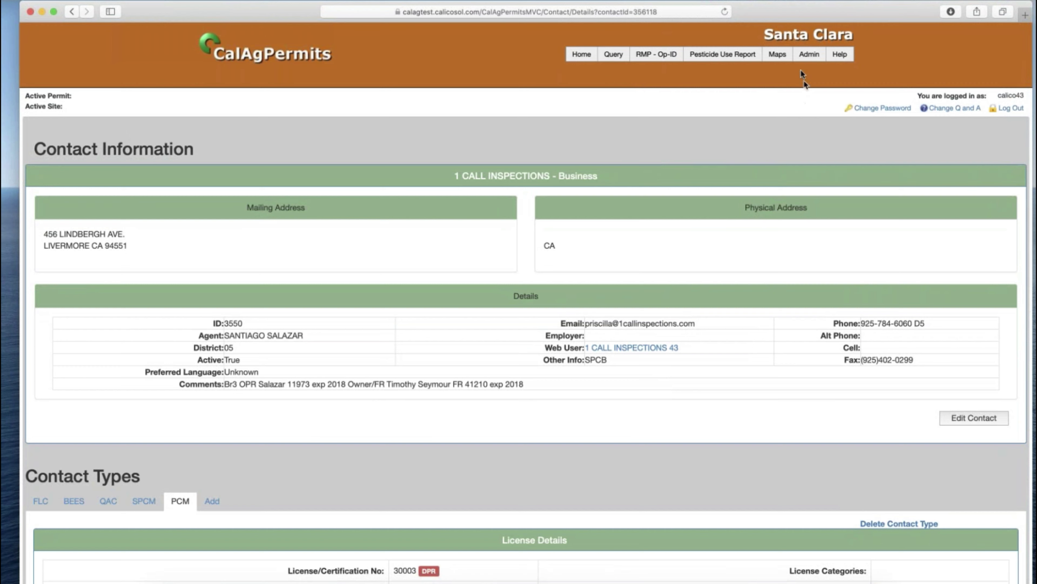
# - Go Home and open Admin > Registration List to see each licensee's 2020 registration status
pyautogui.click(584, 54)
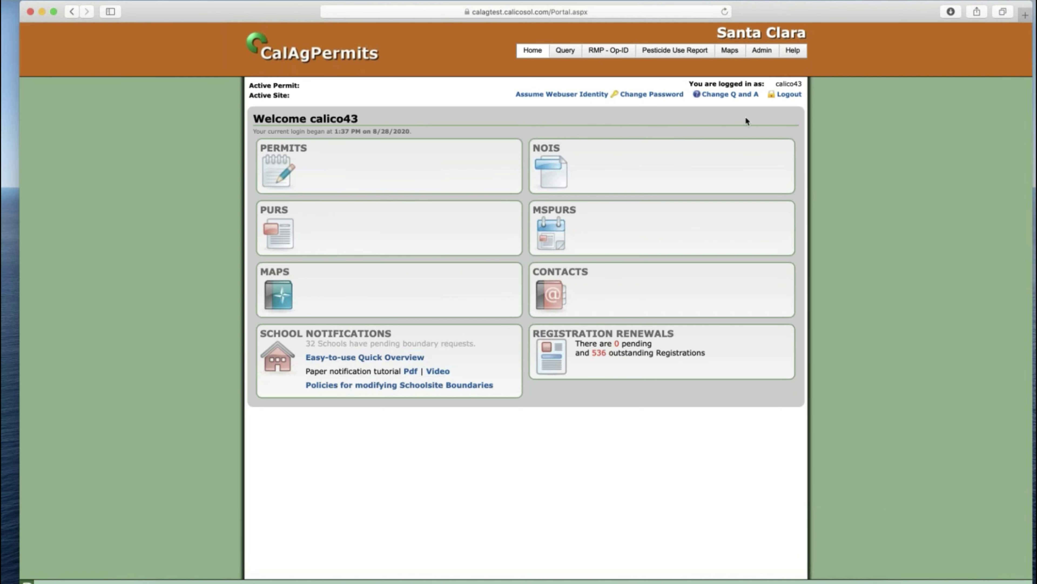
pyautogui.moveTo(771, 52)
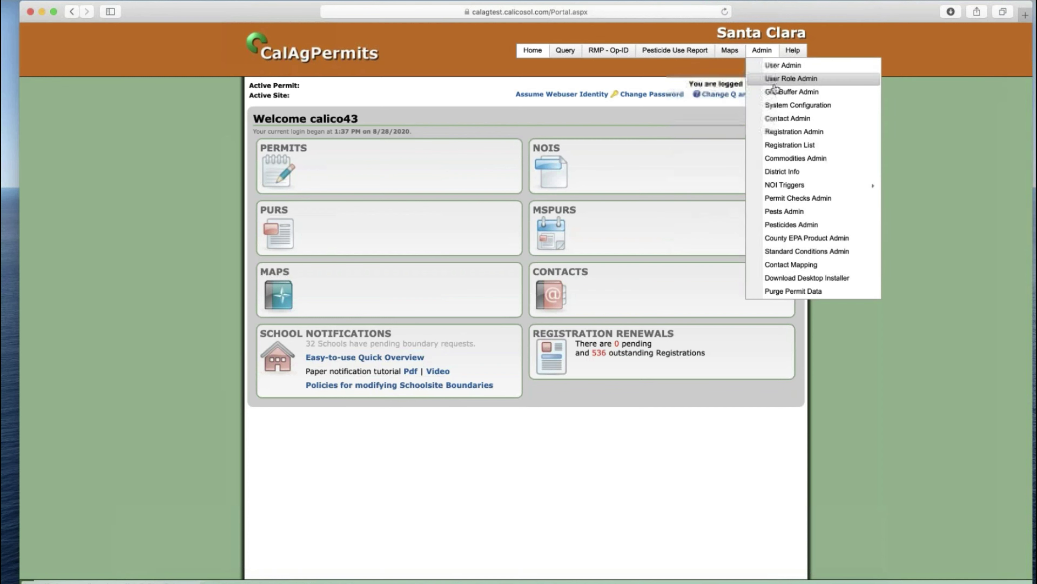
pyautogui.click(784, 147)
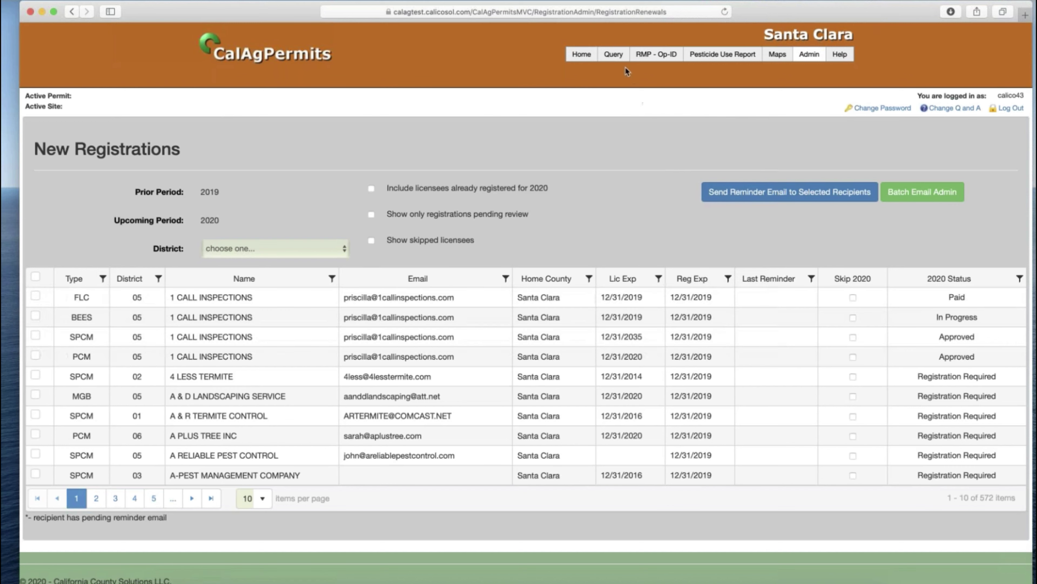
pyautogui.moveTo(616, 55)
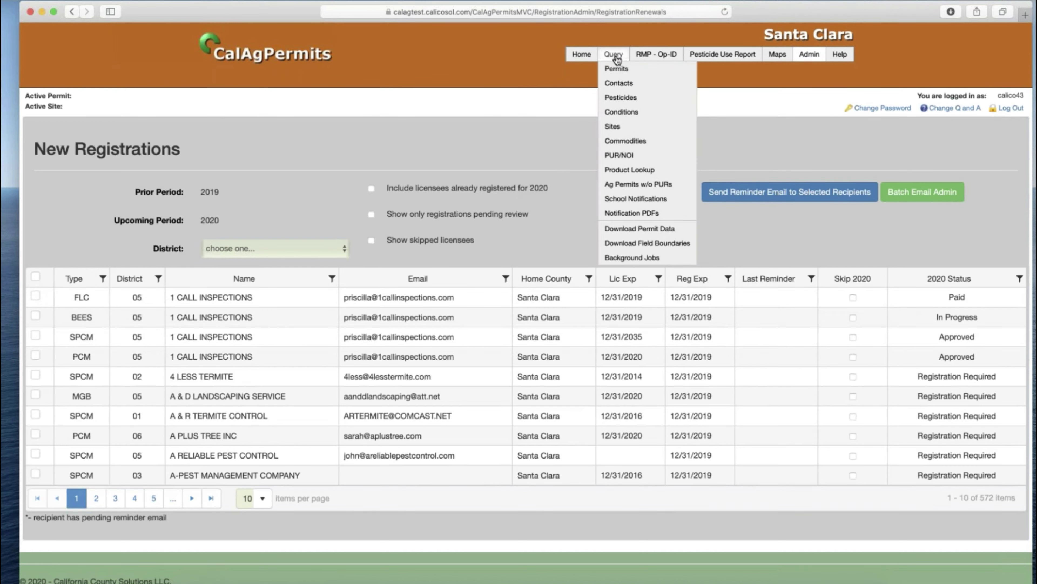
pyautogui.click(622, 85)
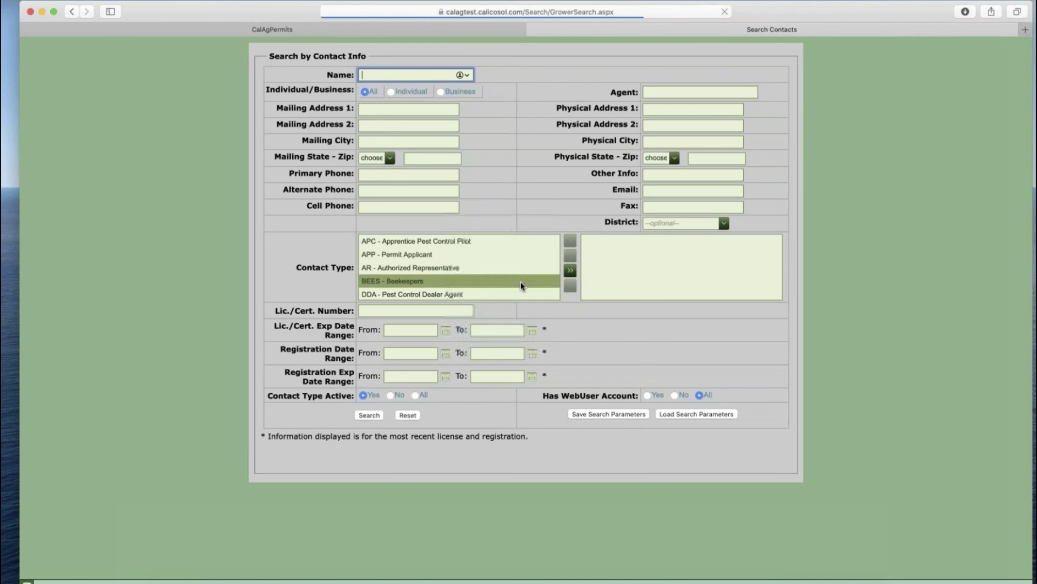
pyautogui.click(339, 351)
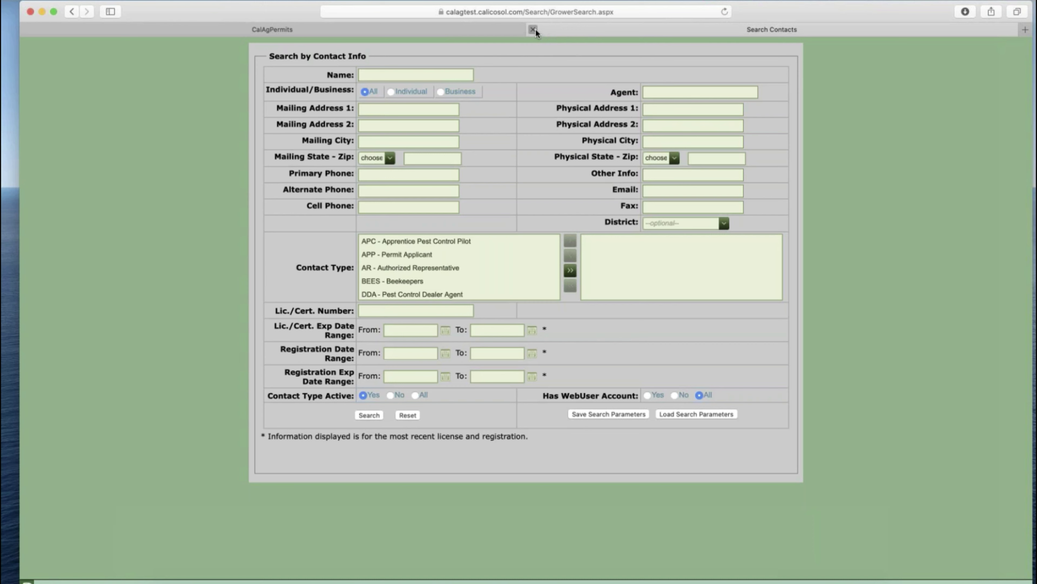
pyautogui.click(533, 30)
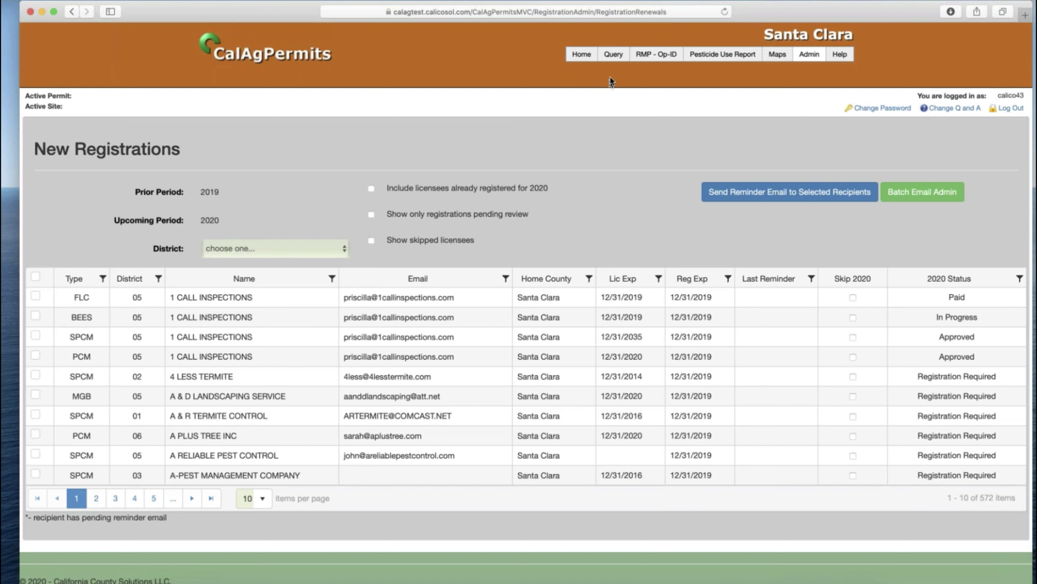
# - Assume the 1 CALL INSPECTIONS web user identity and dismiss the DPR renewal reminder
pyautogui.click(581, 53)
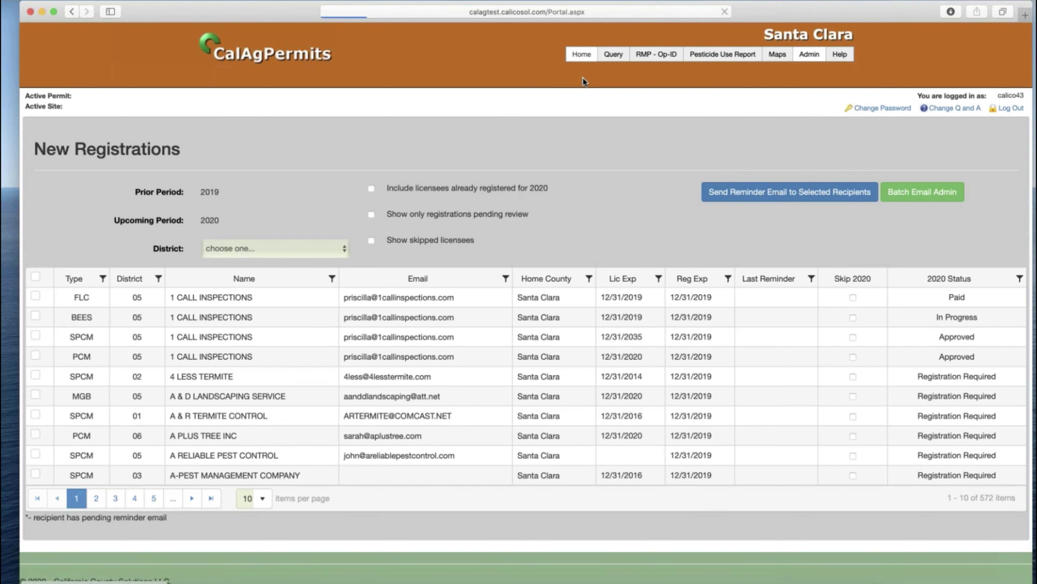
pyautogui.click(558, 94)
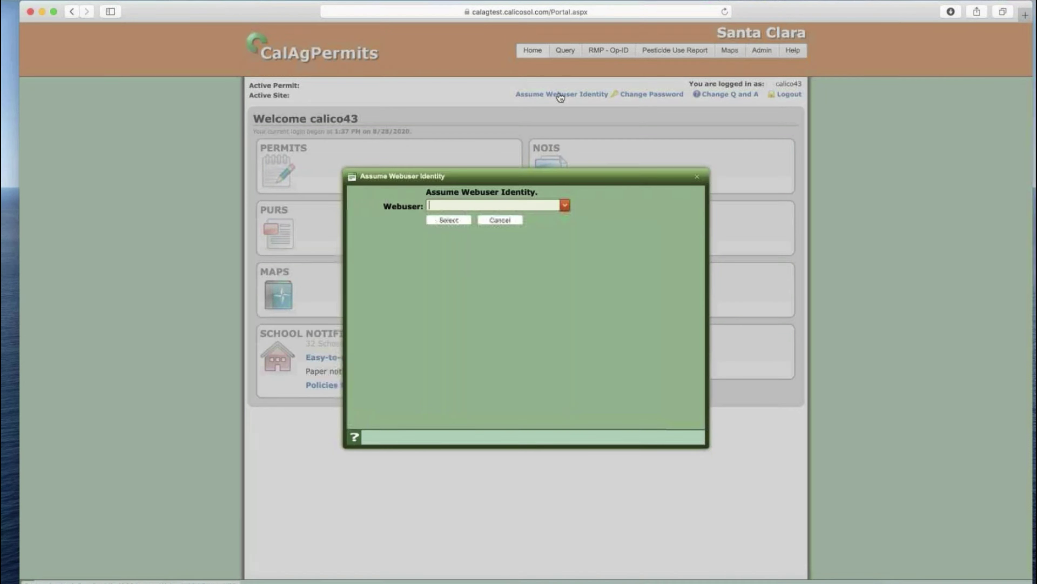
pyautogui.write('1 call')
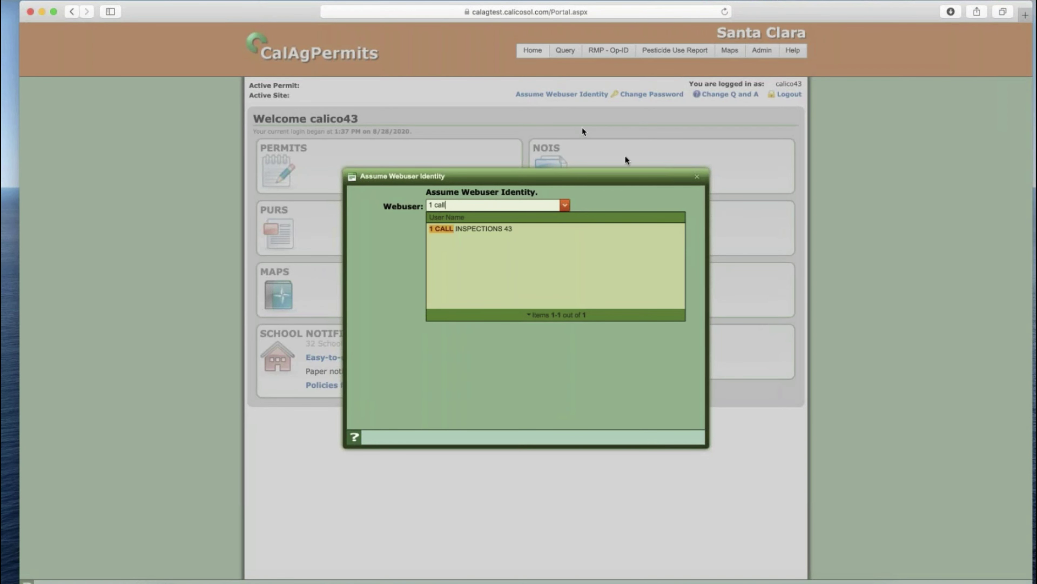
pyautogui.click(485, 230)
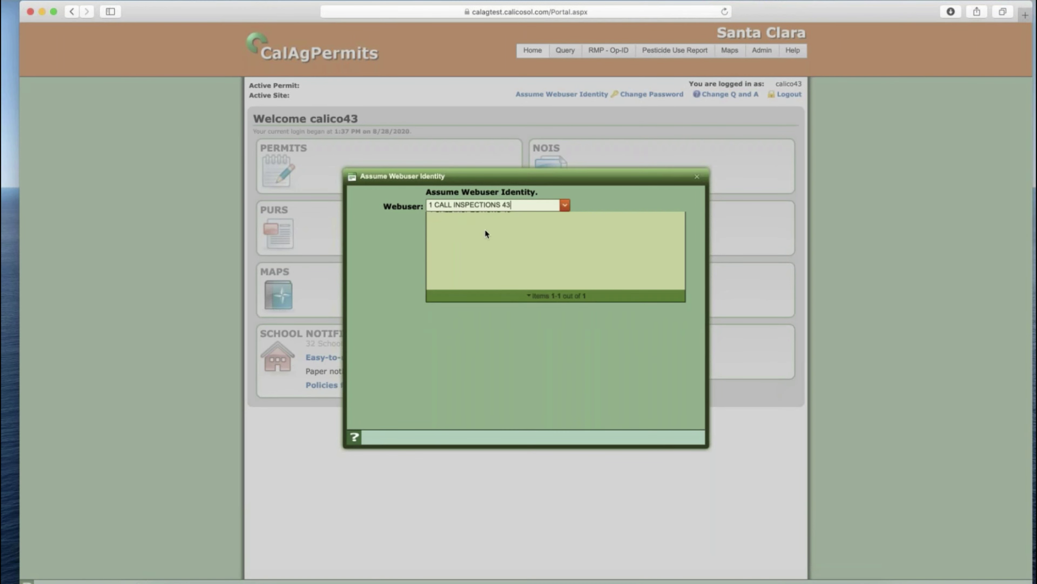
pyautogui.click(453, 221)
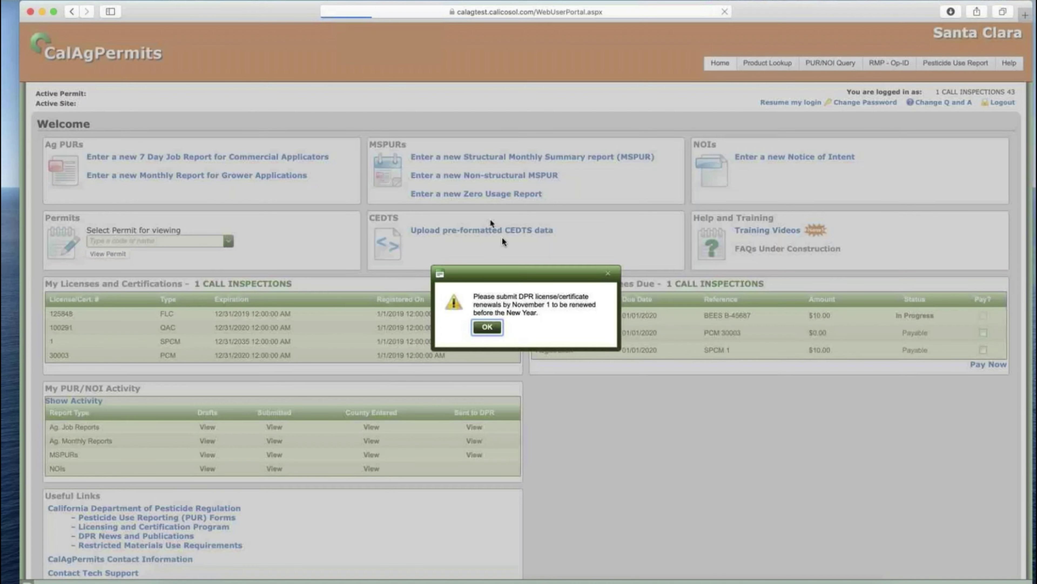
pyautogui.click(486, 327)
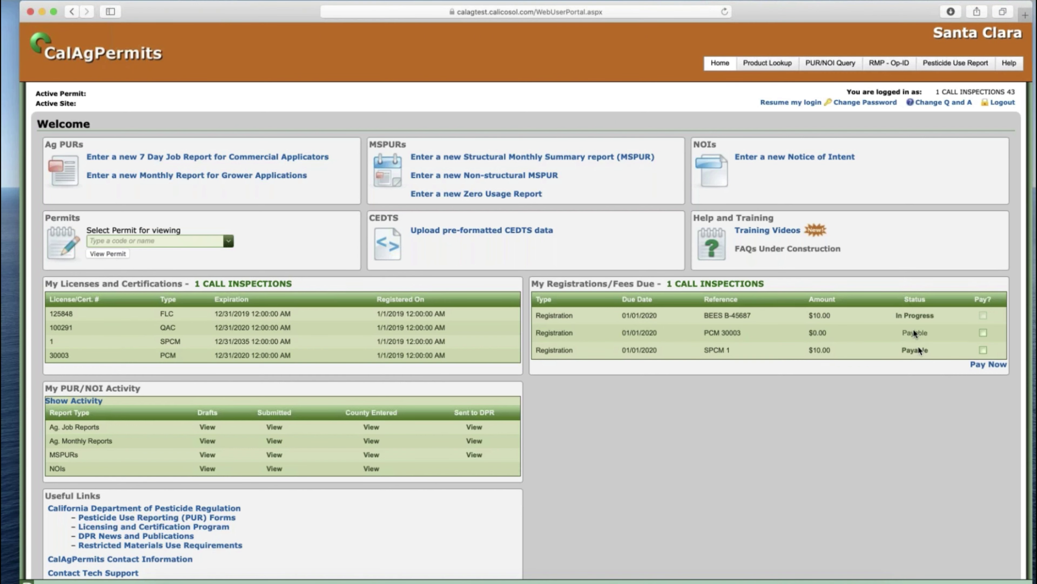
# - Mark the PCM 30003 and SPCM 1 fees for payment and choose Pay Now
pyautogui.click(983, 333)
pyautogui.click(983, 350)
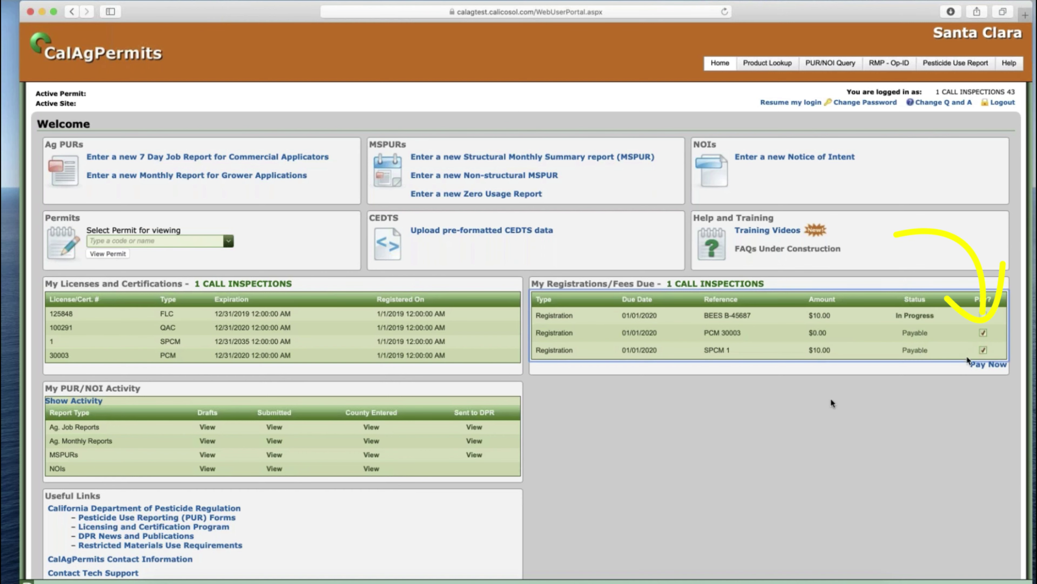
pyautogui.click(990, 365)
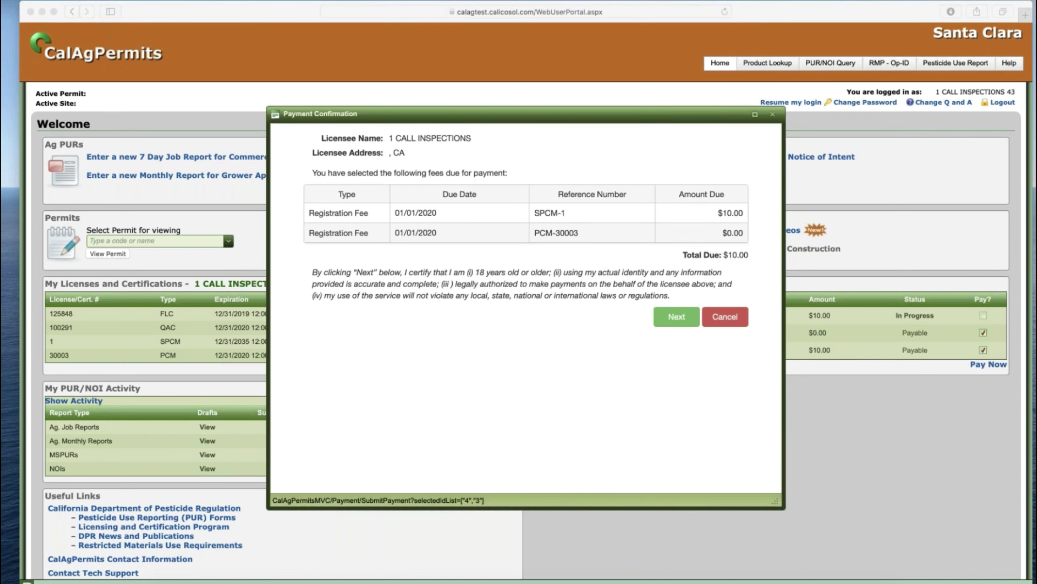
pyautogui.moveTo(973, 271); pyautogui.dragTo(724, 271)
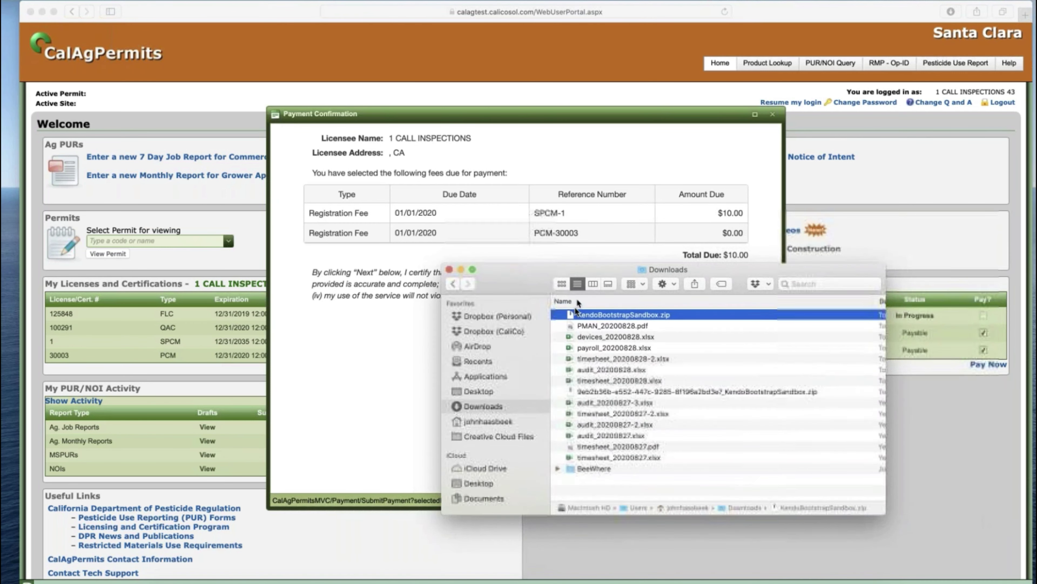
pyautogui.click(499, 331)
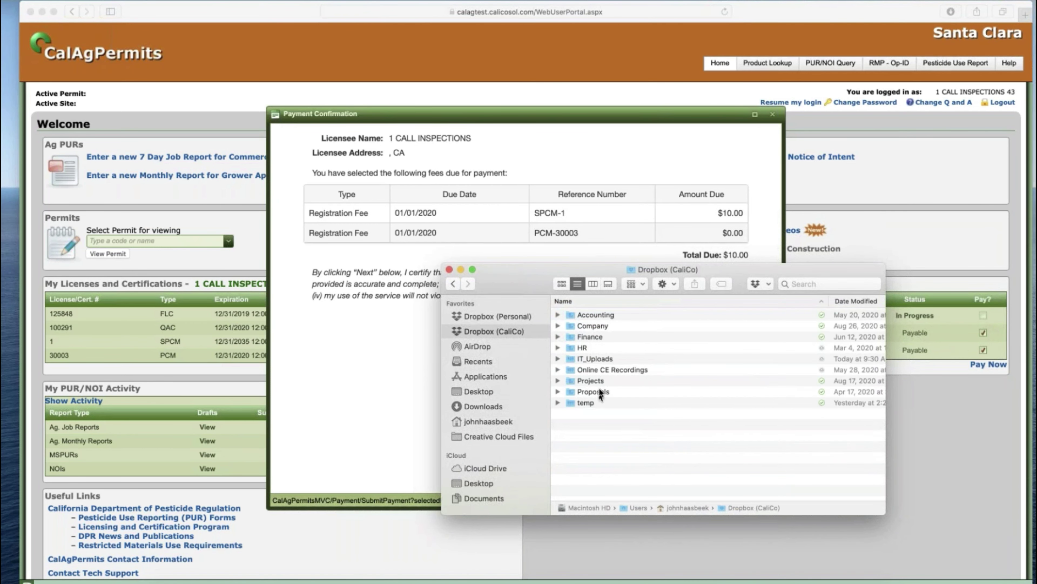
pyautogui.doubleClick(598, 381)
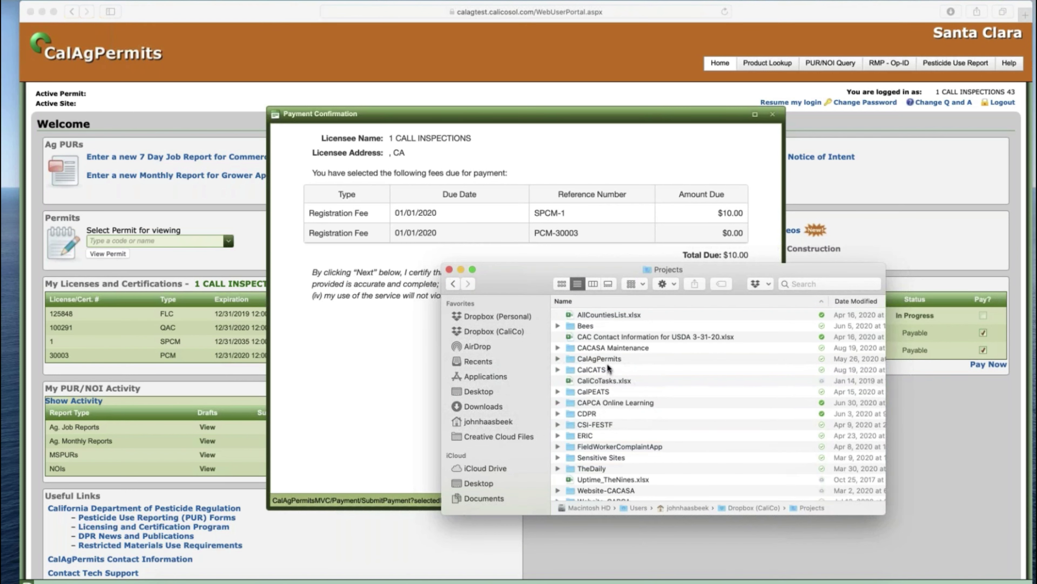
pyautogui.doubleClick(596, 358)
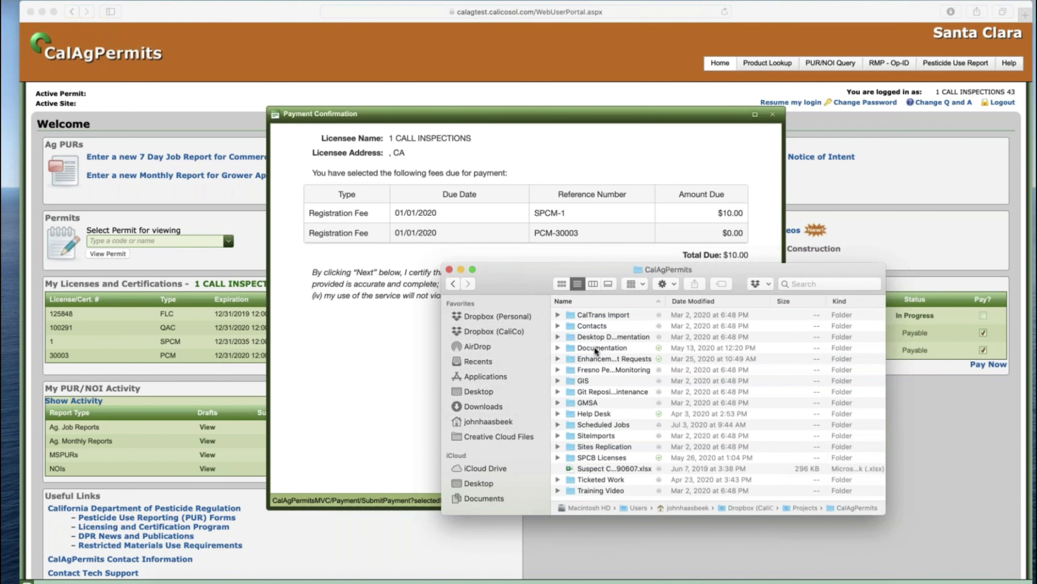
pyautogui.doubleClick(598, 359)
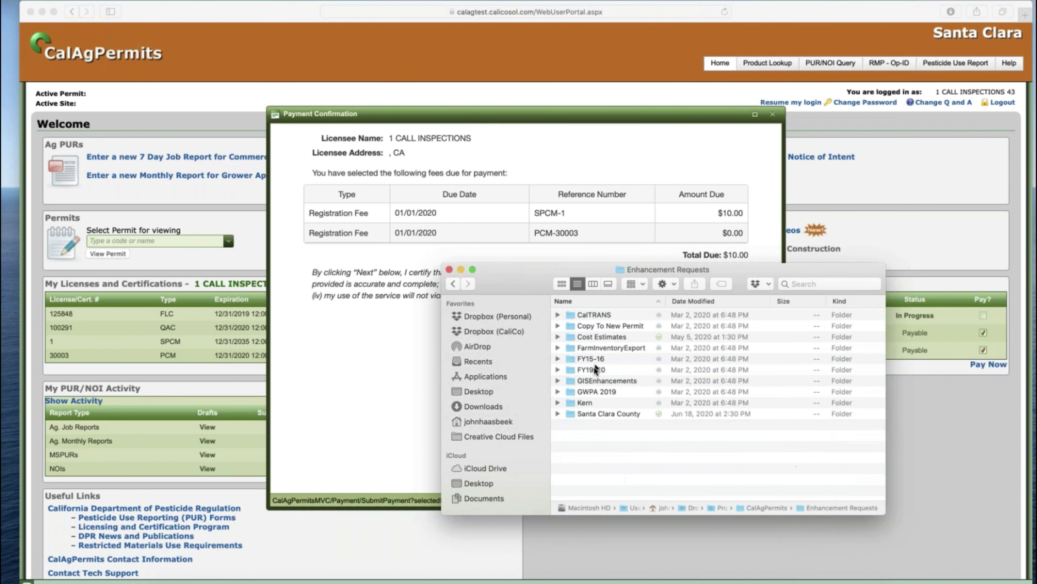
pyautogui.doubleClick(595, 413)
pyautogui.doubleClick(602, 316)
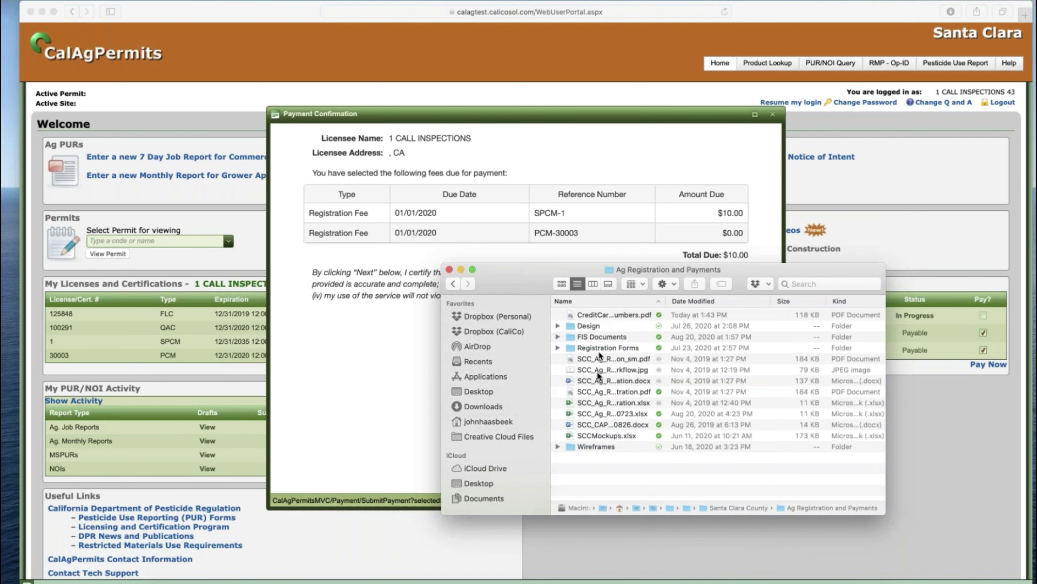
pyautogui.click(606, 318)
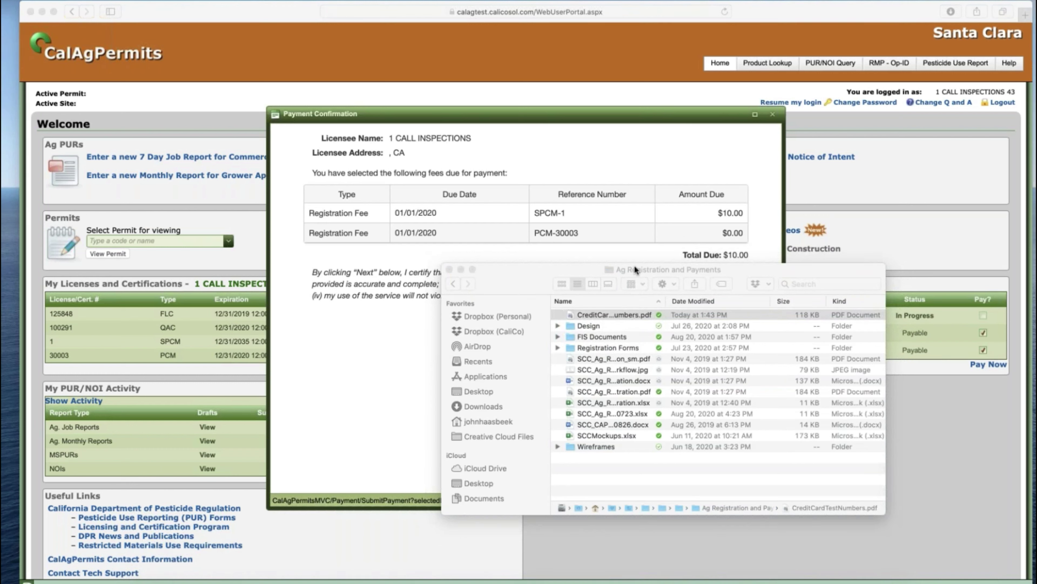
pyautogui.click(449, 270)
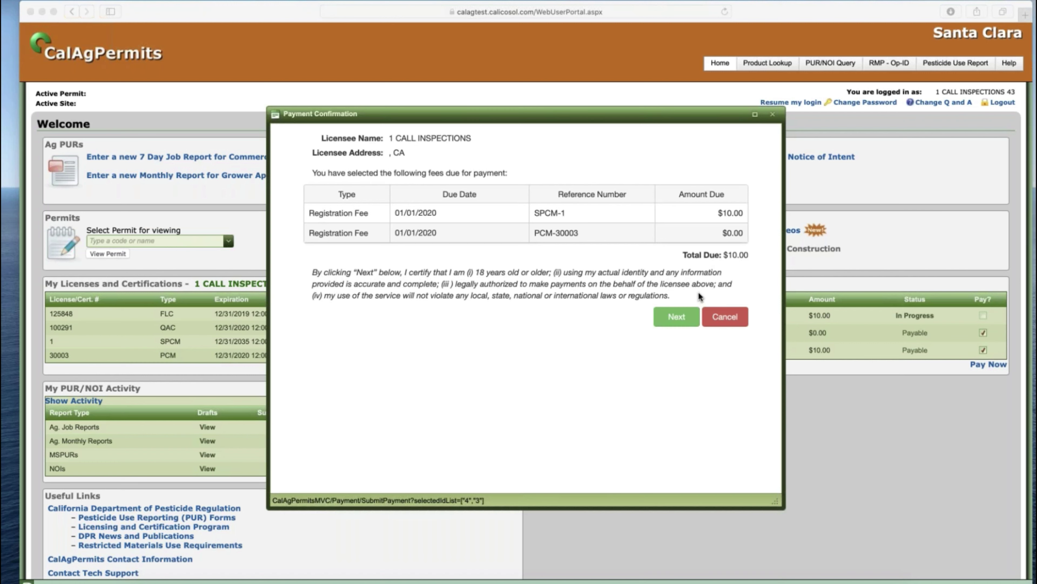
# - Confirm the selected fees with Next, then Continue to the external payment entry page
pyautogui.click(681, 323)
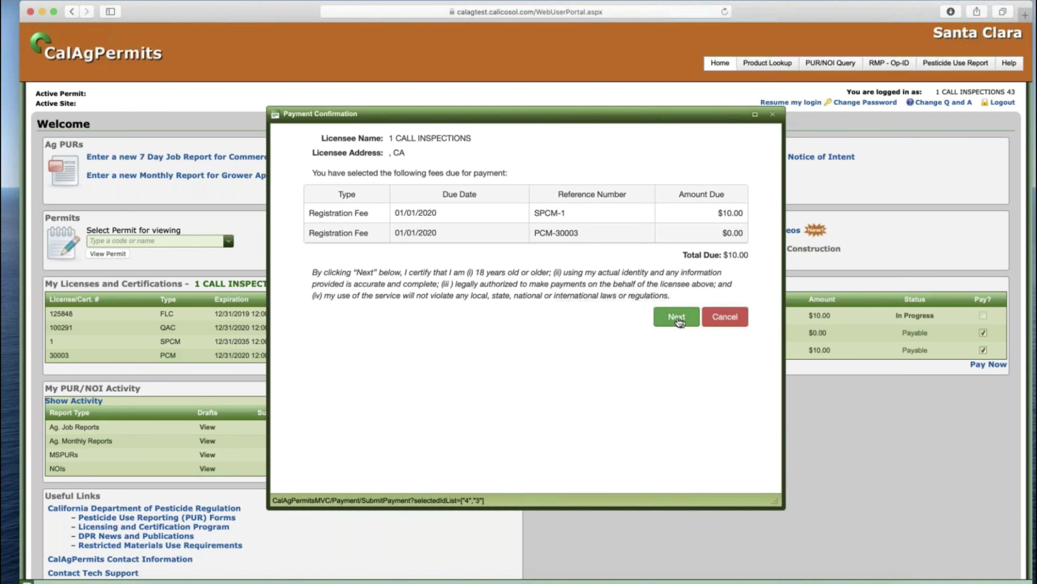
pyautogui.click(681, 322)
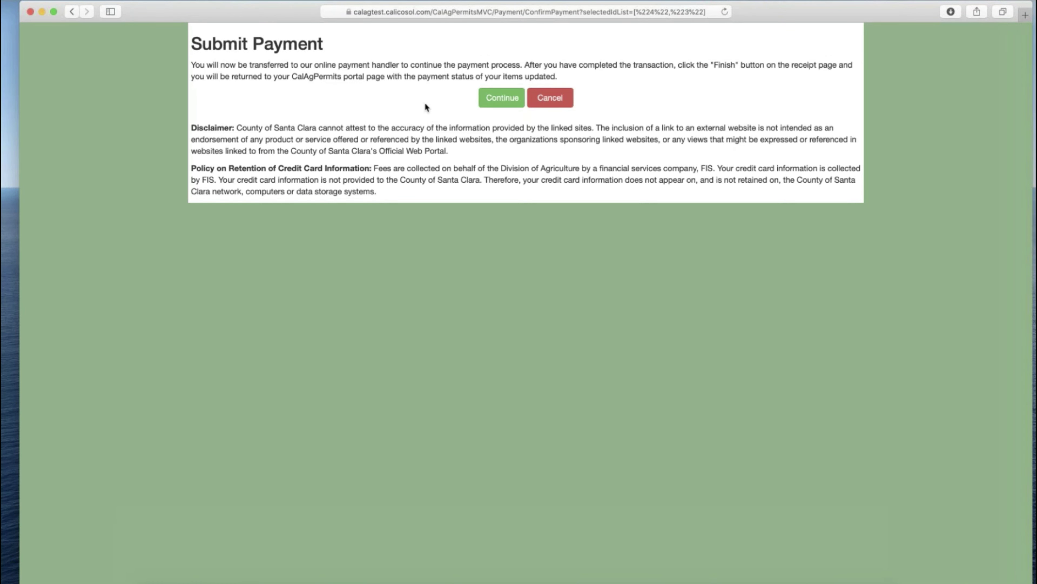
pyautogui.click(496, 98)
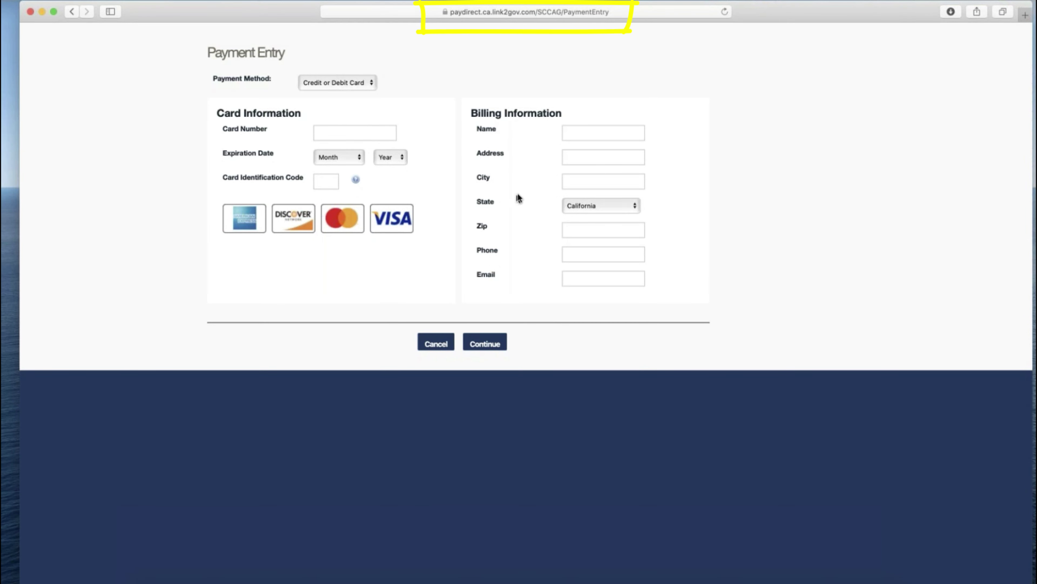
# - Enter a Visa test card number, December 2020 expiration, and the card security code
pyautogui.click(383, 134)
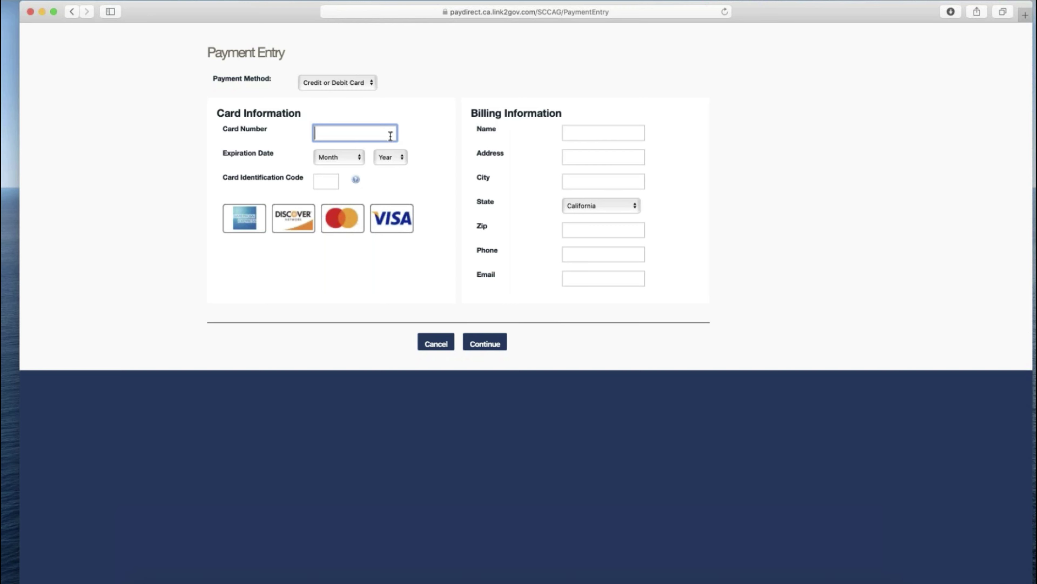
pyautogui.write('4055011111111111')
pyautogui.press('Tab')
pyautogui.press('d')
pyautogui.click(391, 157)
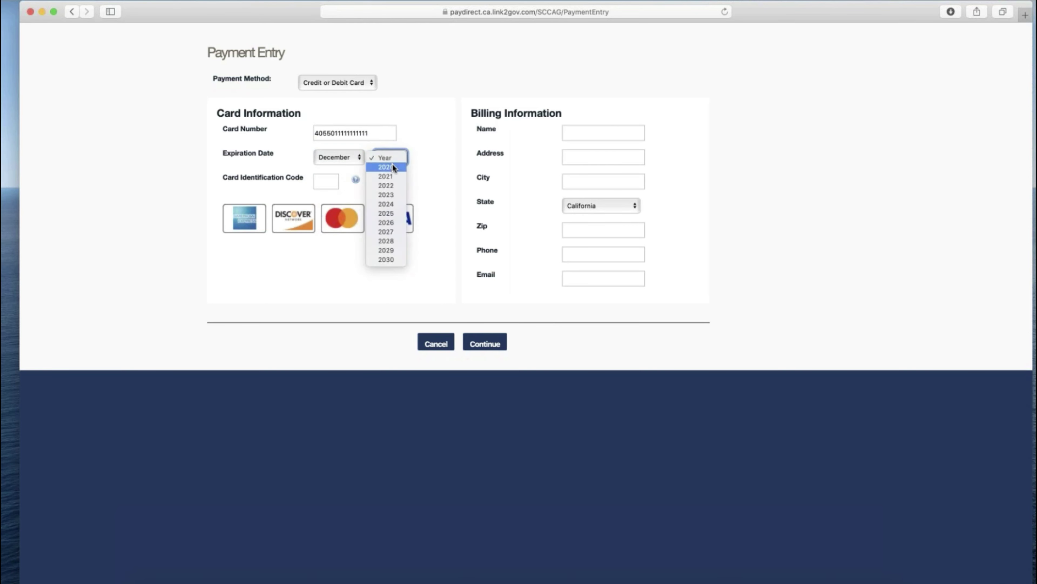
pyautogui.click(392, 166)
pyautogui.click(326, 182)
pyautogui.write('111')
pyautogui.press('Tab')
# - Fill in the cardholder's name, billing address, zip code, and phone number
pyautogui.write('Joe Public')
pyautogui.press('Tab')
pyautogui.write('123 Main')
pyautogui.press('Tab')
pyautogui.write('San Francisco')
pyautogui.press('Tab')
pyautogui.write('98765')
pyautogui.click(584, 253)
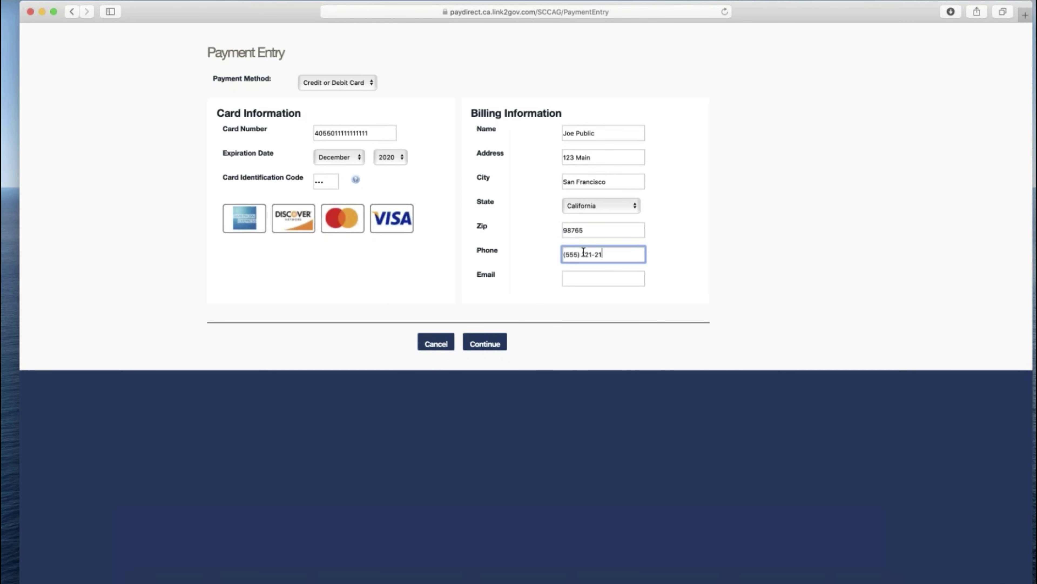
pyautogui.write('8001234567')
# - Replace the rejected phone number, re-enter the card number, and continue to Payment Review
pyautogui.click(485, 377)
pyautogui.moveTo(593, 282); pyautogui.dragTo(563, 281)
pyautogui.click(384, 158)
pyautogui.write('4055011111111111')
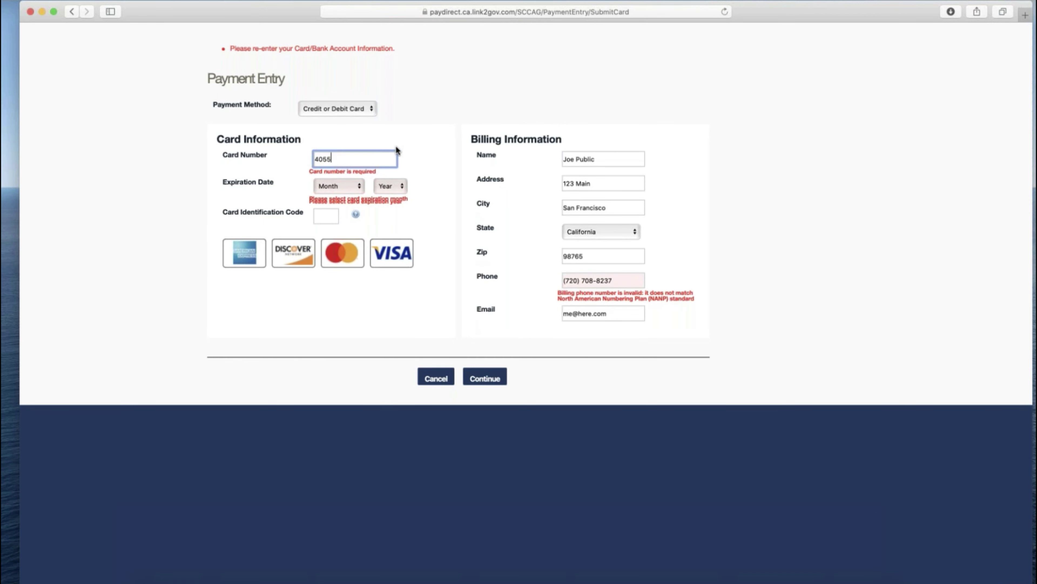
pyautogui.click(339, 184)
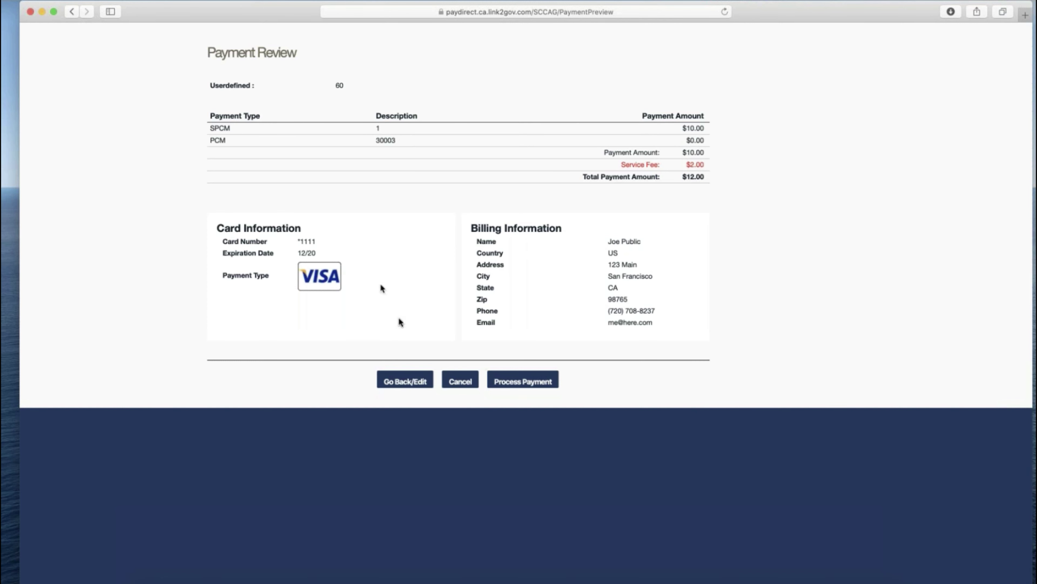
# - Process the $12.00 payment and finish from the receipt back to CalAgPermits
pyautogui.click(527, 382)
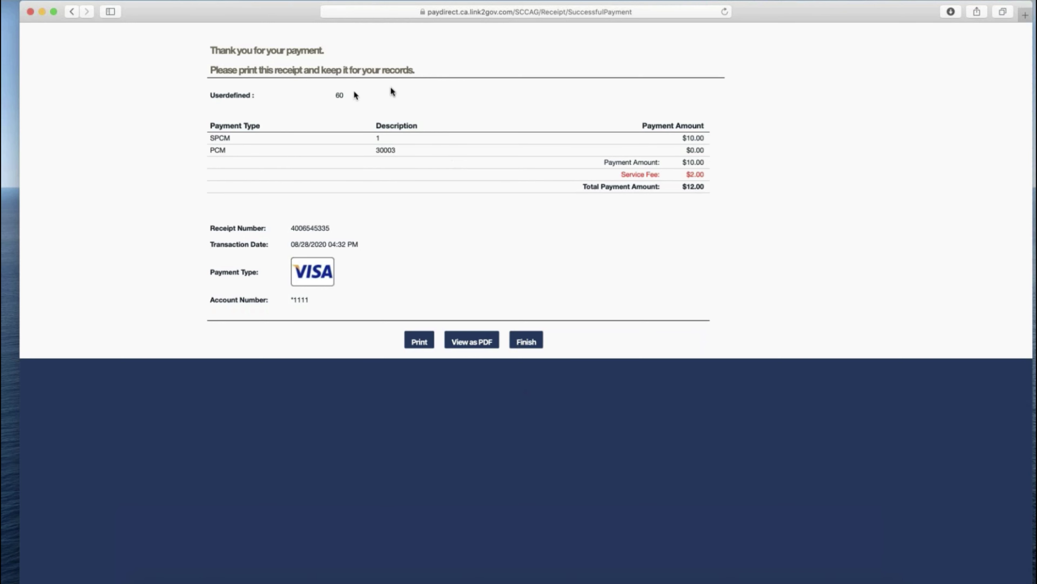
pyautogui.click(527, 341)
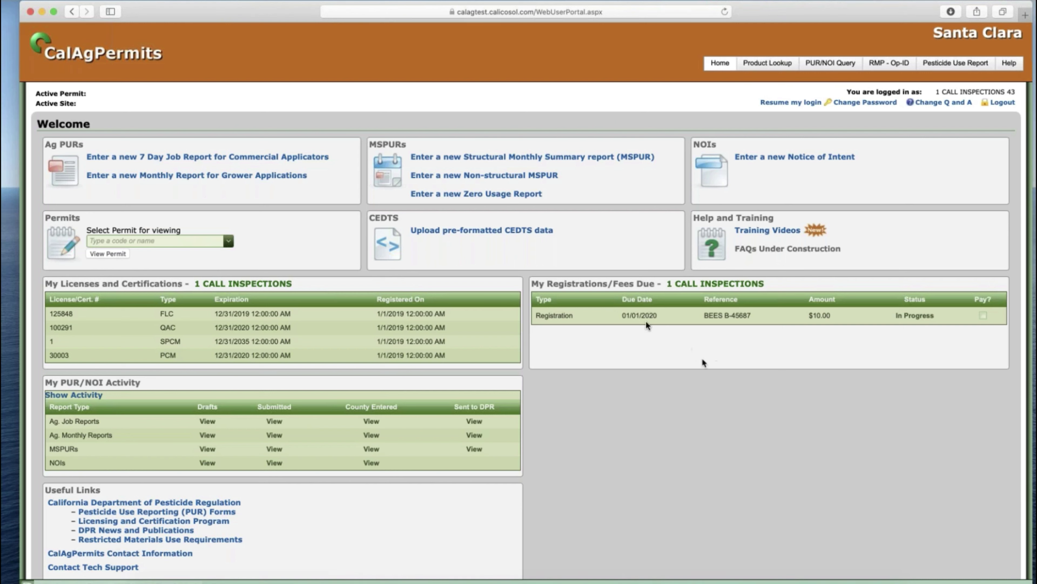
# - Submit the in-progress BEES B-45687 registration to the county and resume the administrator login
pyautogui.click(908, 321)
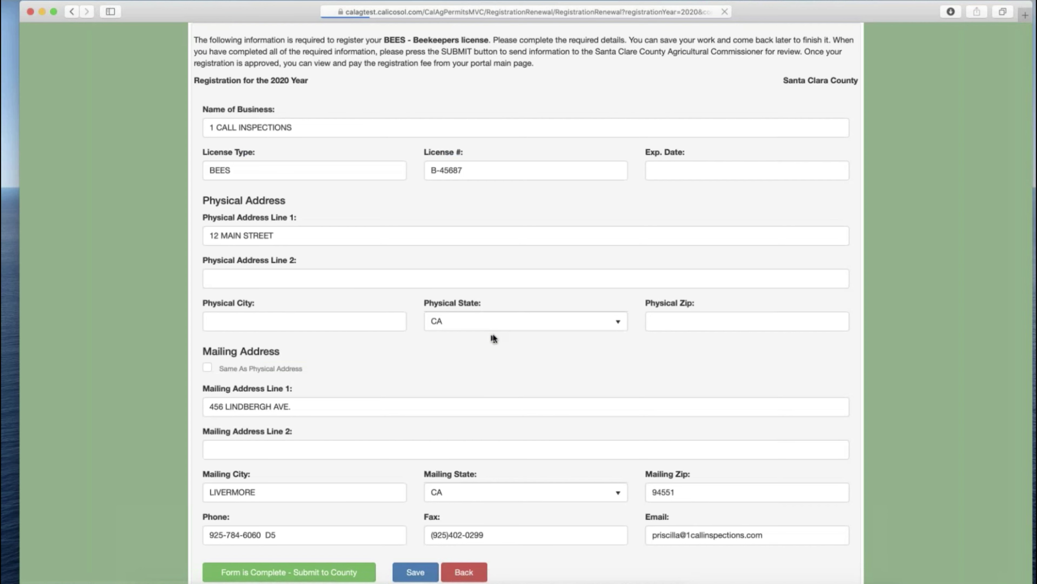
pyautogui.click(297, 576)
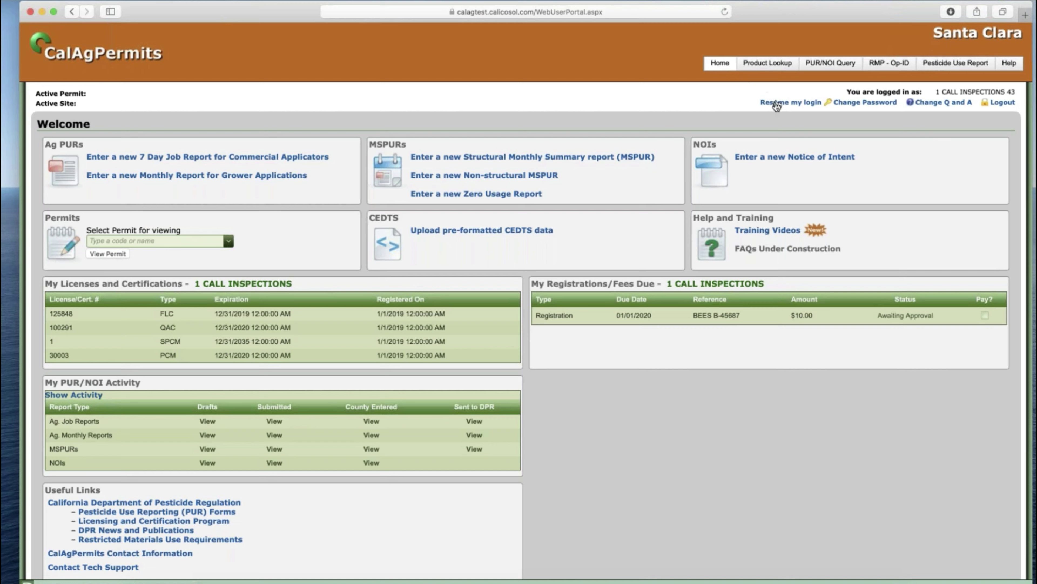
pyautogui.click(775, 103)
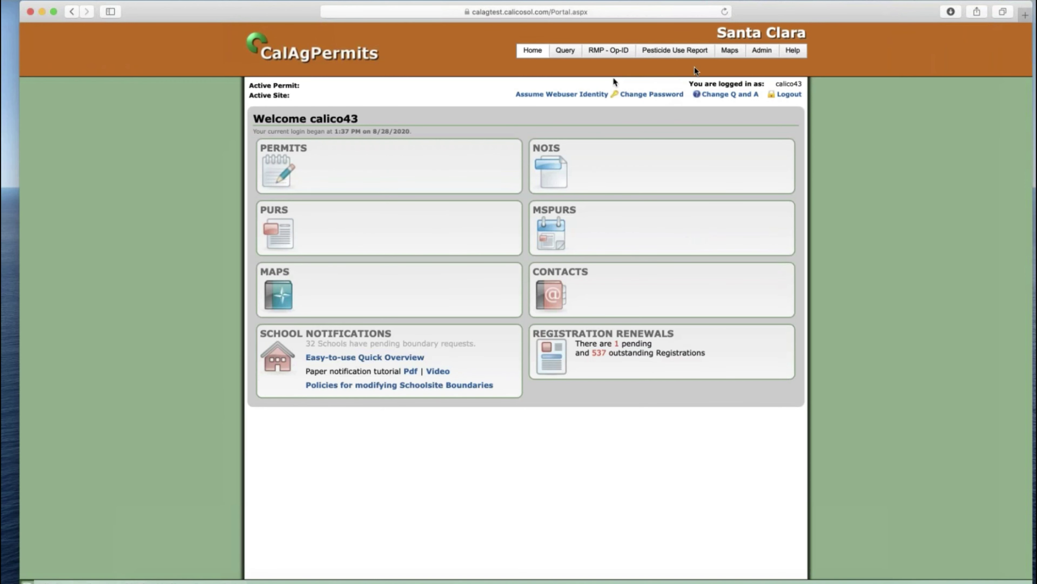
# - Approve the awaiting BEES registration from the Registration List and return to the admin home page
pyautogui.moveTo(762, 50)
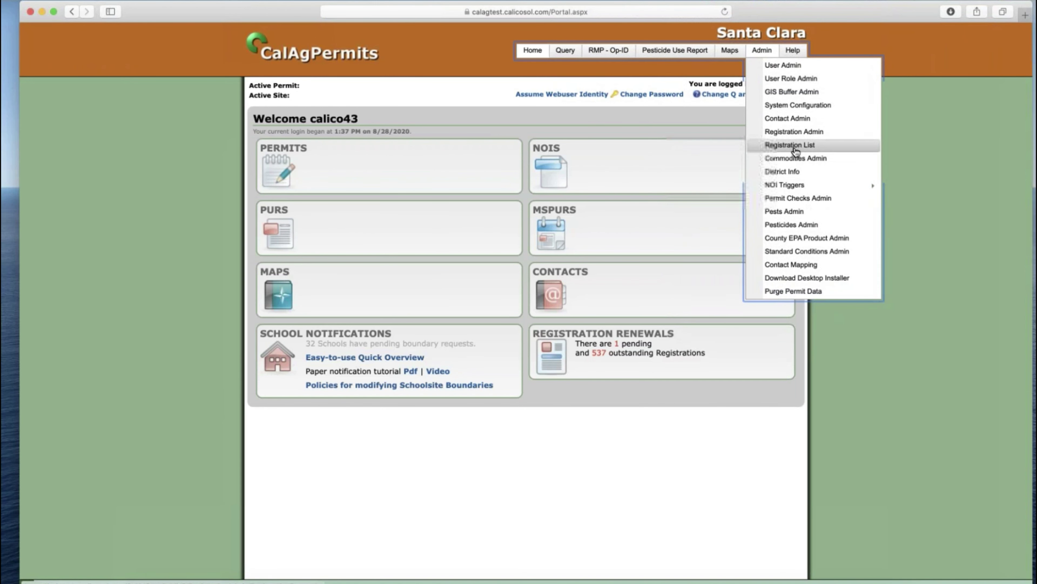
pyautogui.click(795, 145)
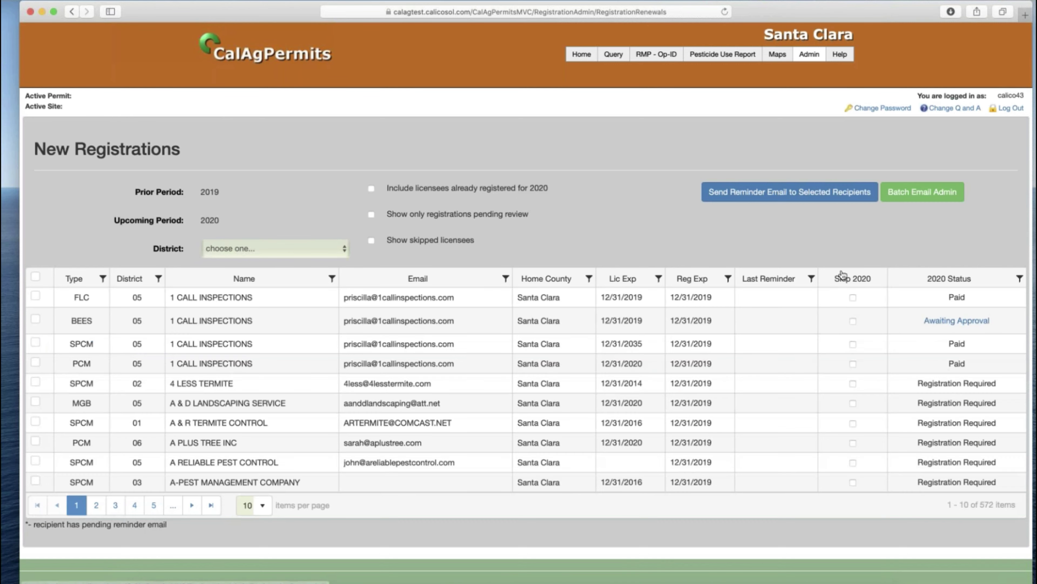
pyautogui.click(968, 323)
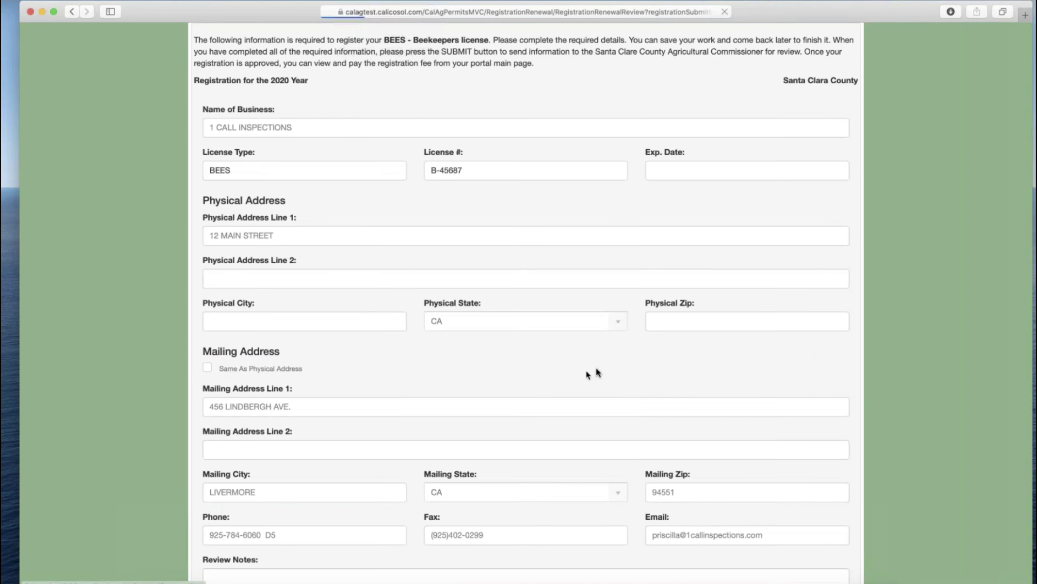
pyautogui.scroll(-3, 492, 408)
pyautogui.click(274, 550)
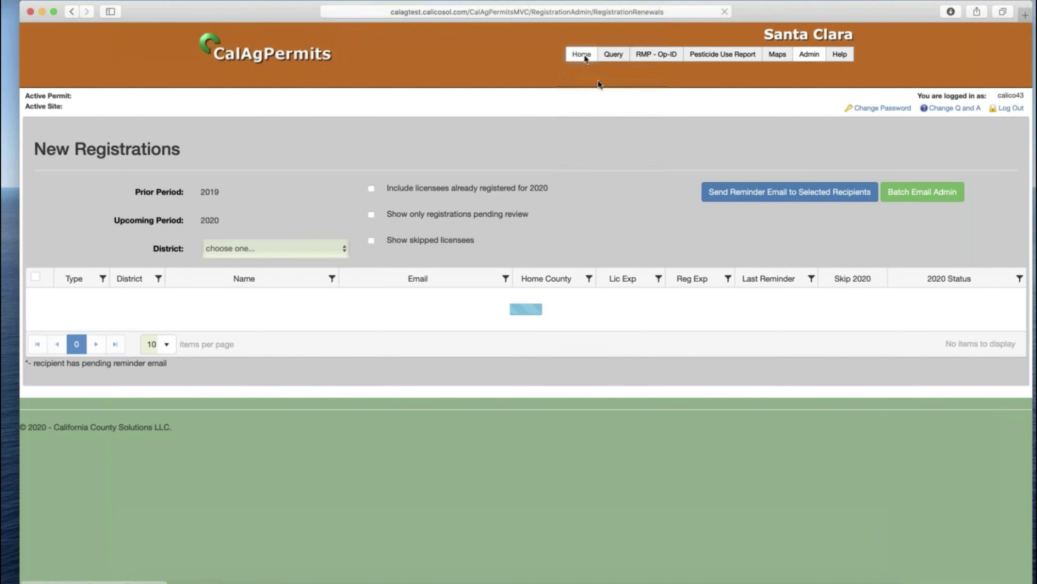
pyautogui.click(583, 55)
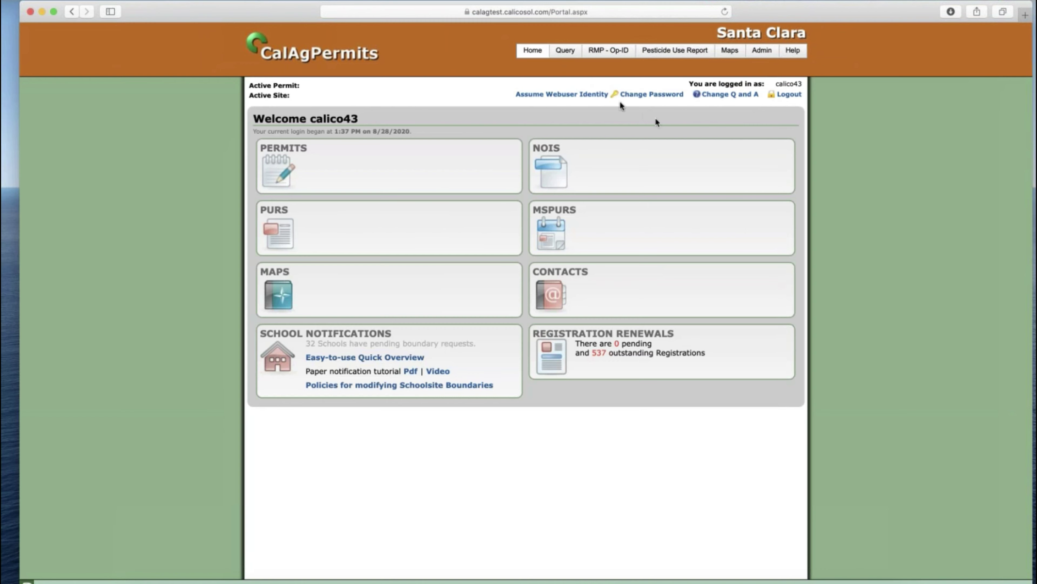
# - Assume the licensee's web user identity to act in their portal
pyautogui.click(593, 95)
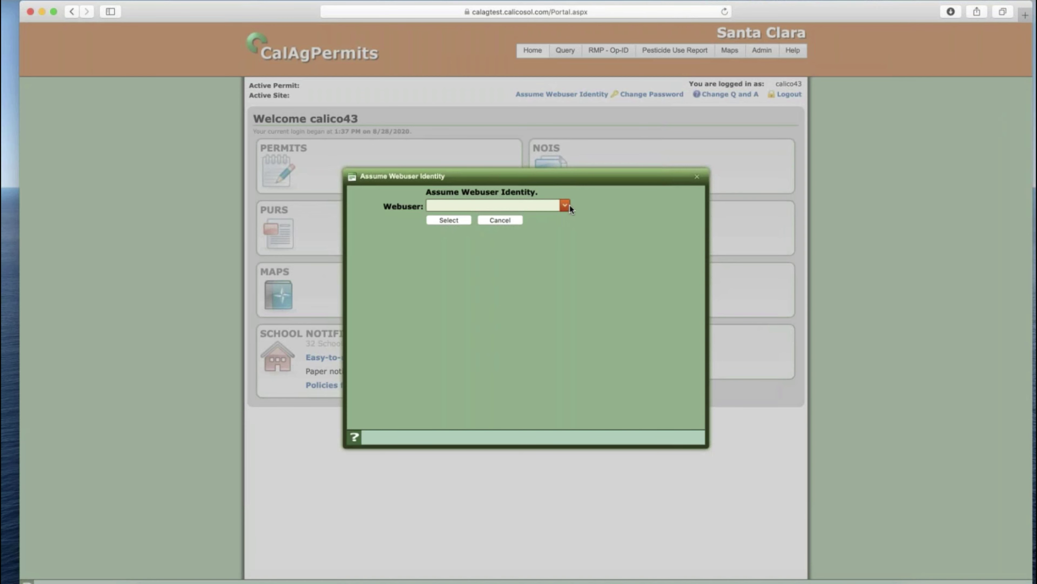
pyautogui.write('1 ca')
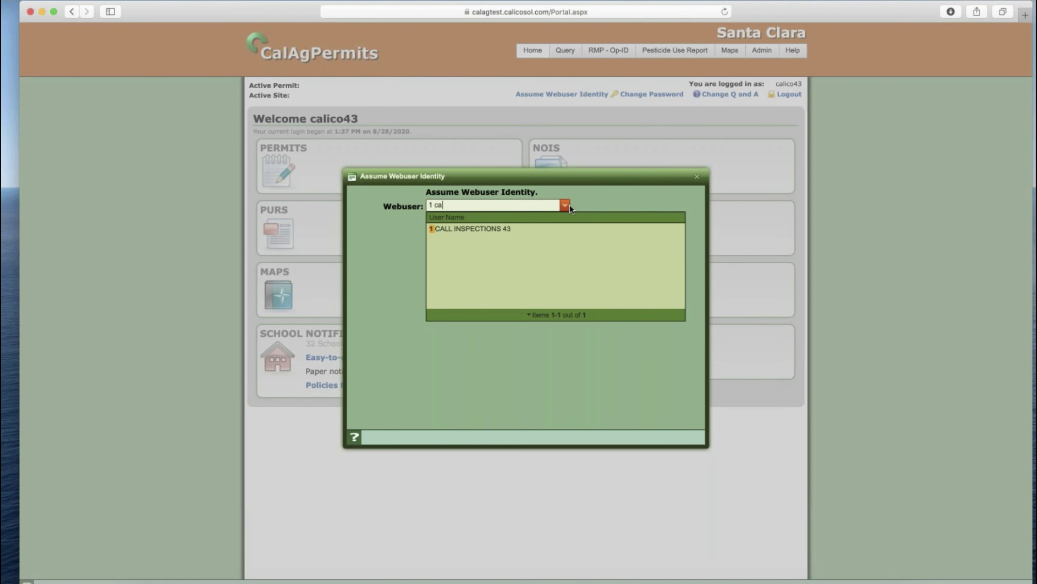
pyautogui.write('l')
pyautogui.click(493, 228)
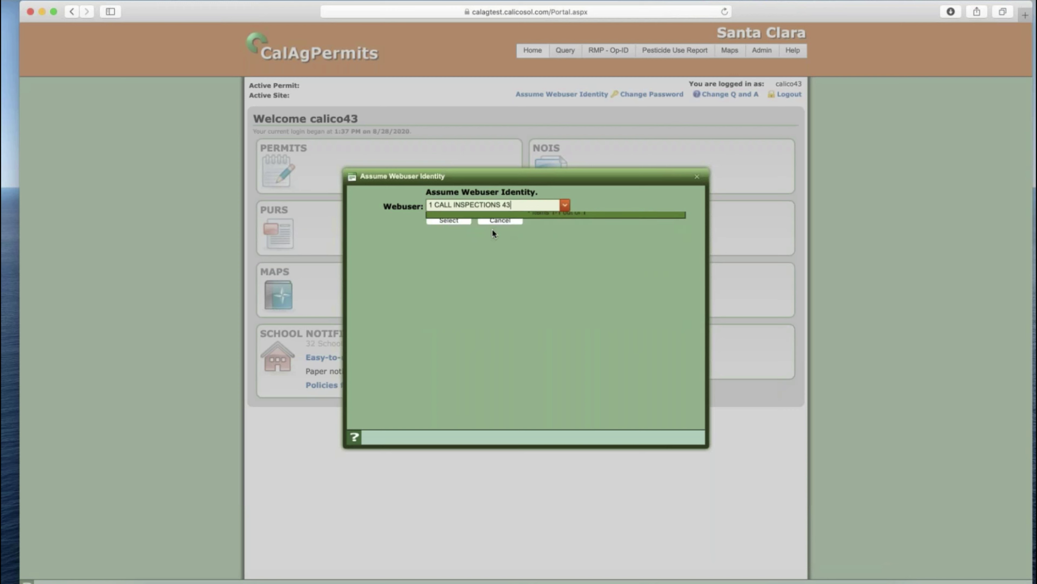
pyautogui.click(461, 221)
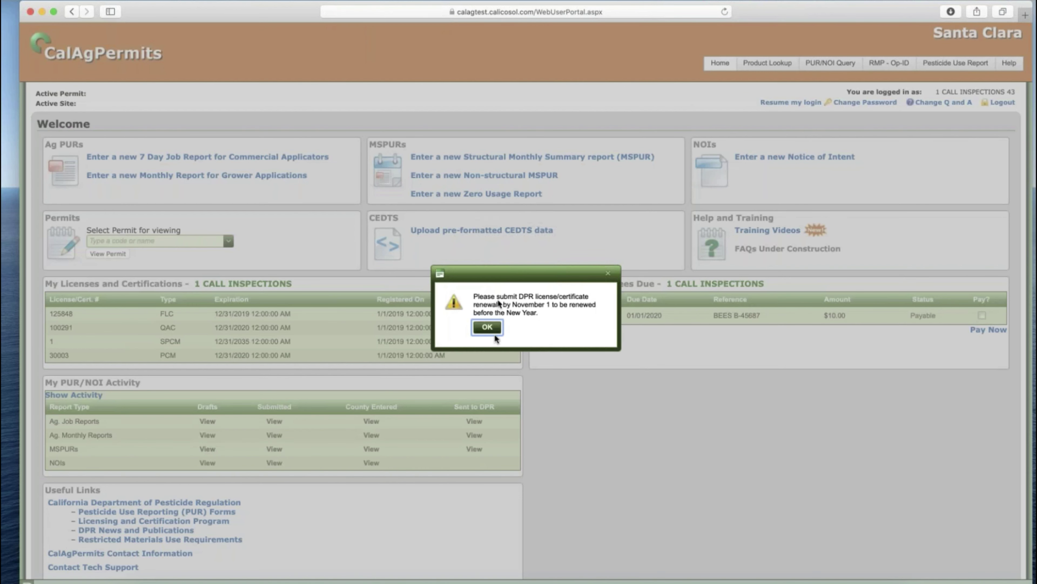
# - Mark the BEES registration fee for payment and bring up its $10.00 payment confirmation
pyautogui.click(488, 328)
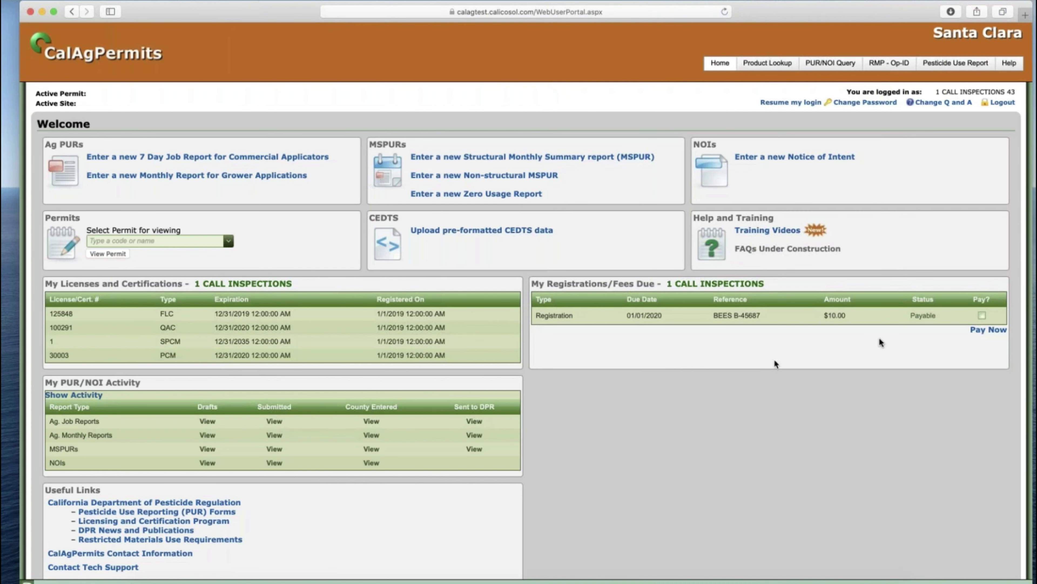
pyautogui.click(981, 316)
pyautogui.click(988, 329)
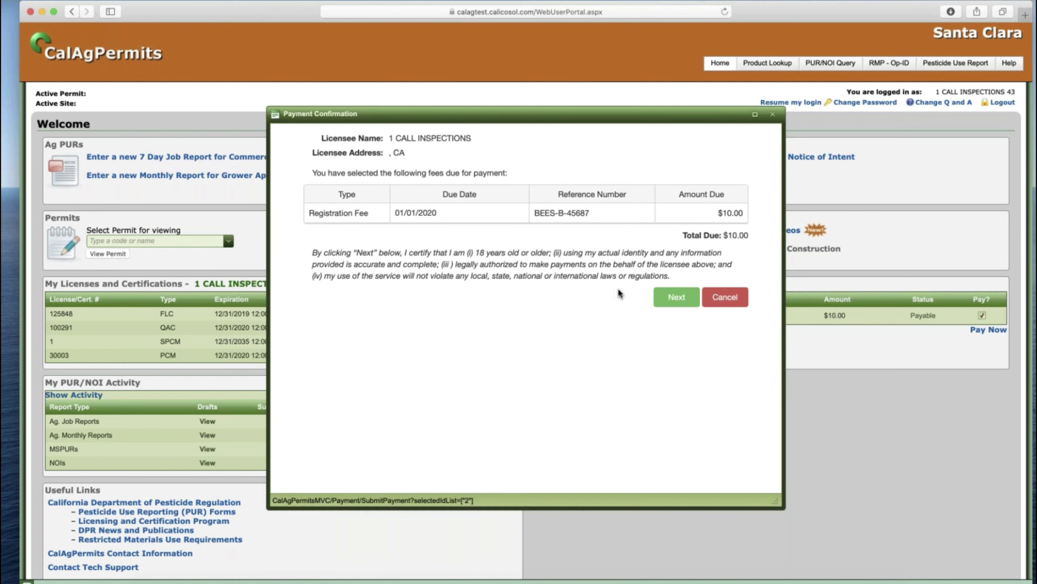
# - Confirm the $10.00 BEES fee summary and continue to the Link2Gov payment entry form
pyautogui.click(676, 298)
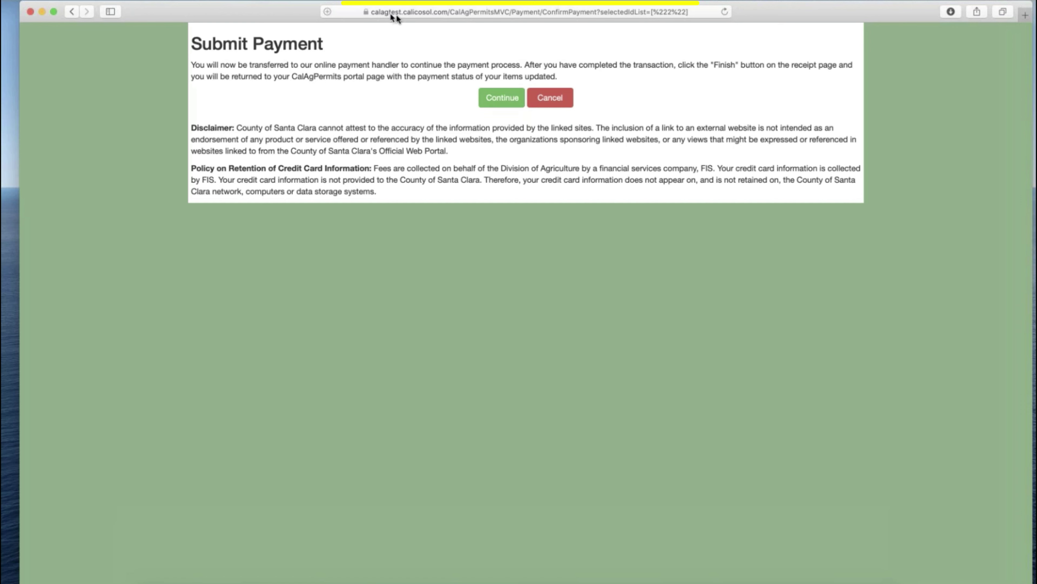
pyautogui.click(501, 97)
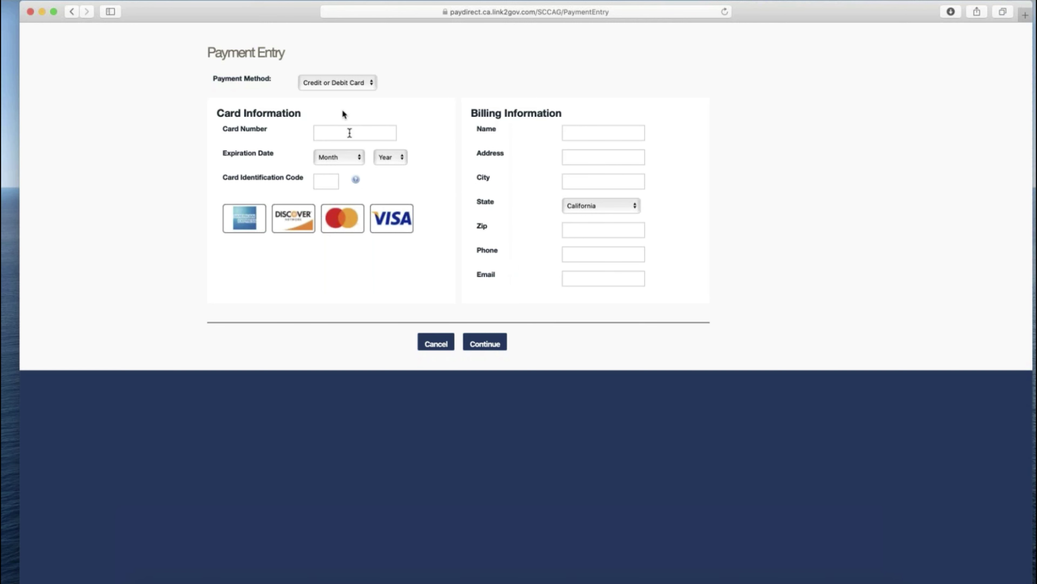
# - Enter the card number and the payer's billing name, street address, city and e-mail
pyautogui.click(350, 133)
pyautogui.write('4')
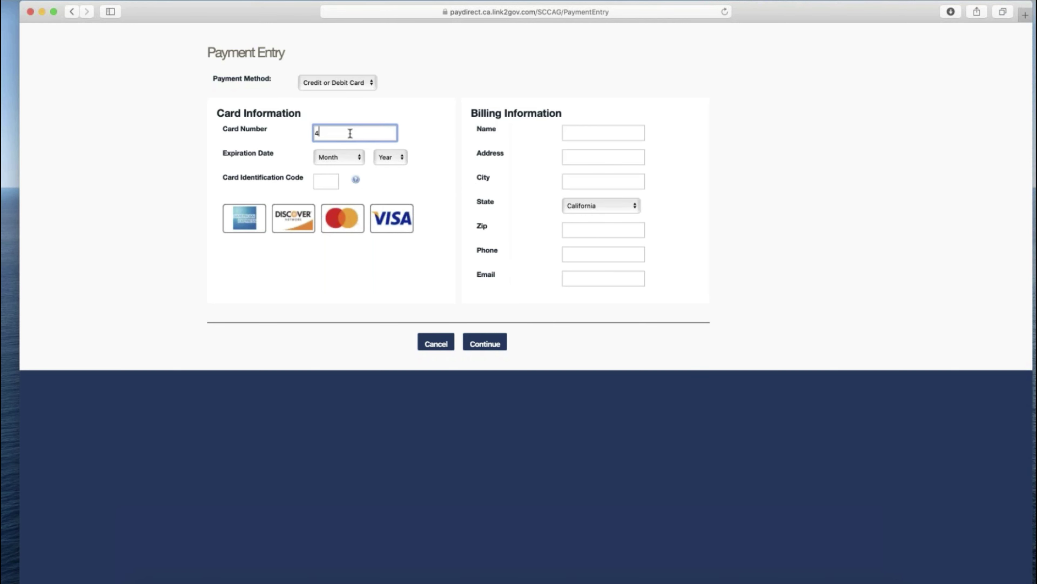
pyautogui.write('055011111111111')
pyautogui.click(573, 130)
pyautogui.write('John H')
pyautogui.press('Tab')
pyautogui.write('123 Main')
pyautogui.press('Tab')
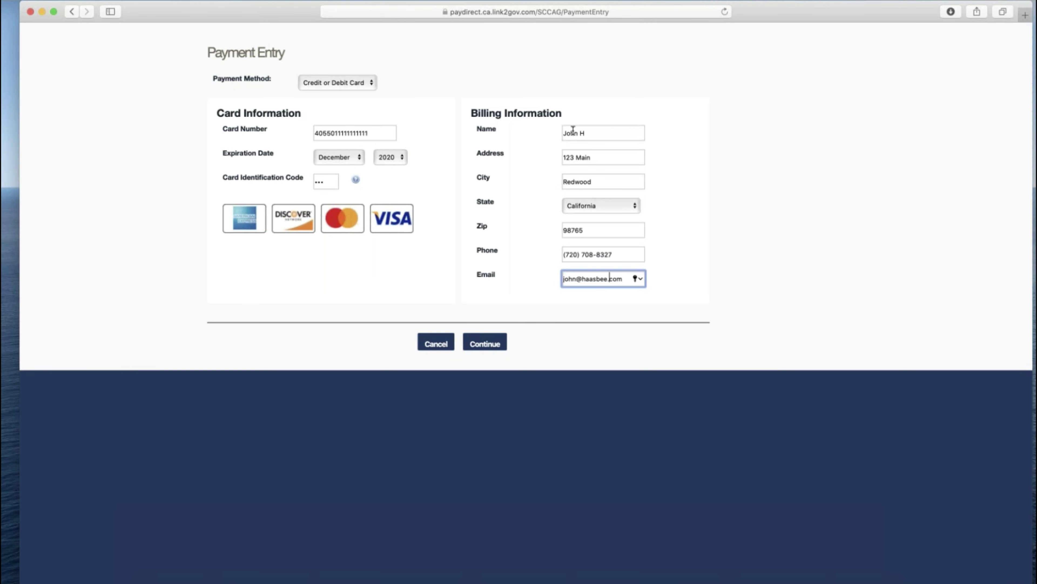
pyautogui.write('k')
# - Submit the details, decline saving the password, and process the $12.00 BEES payment
pyautogui.click(485, 343)
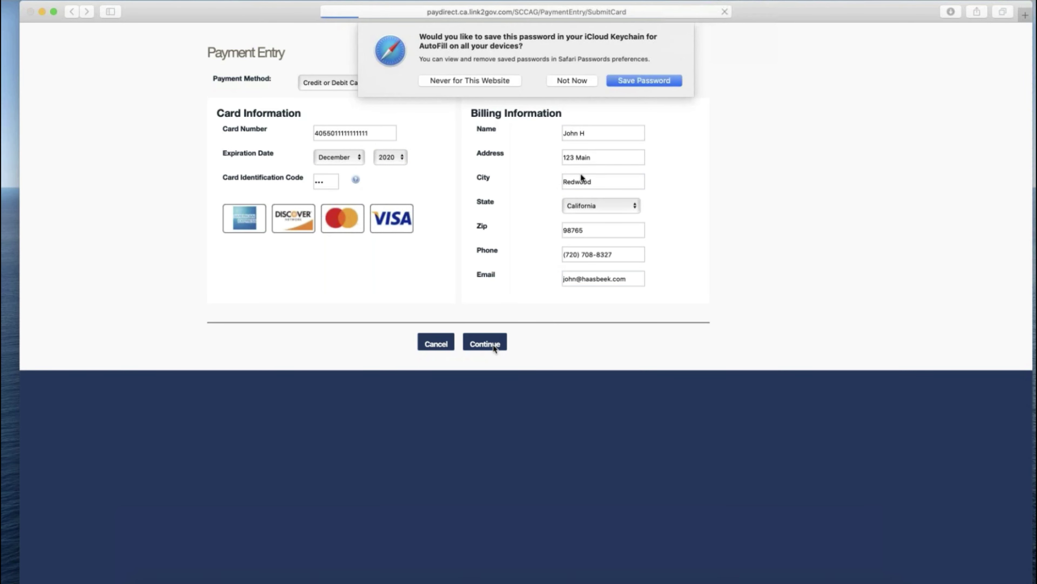
pyautogui.click(591, 80)
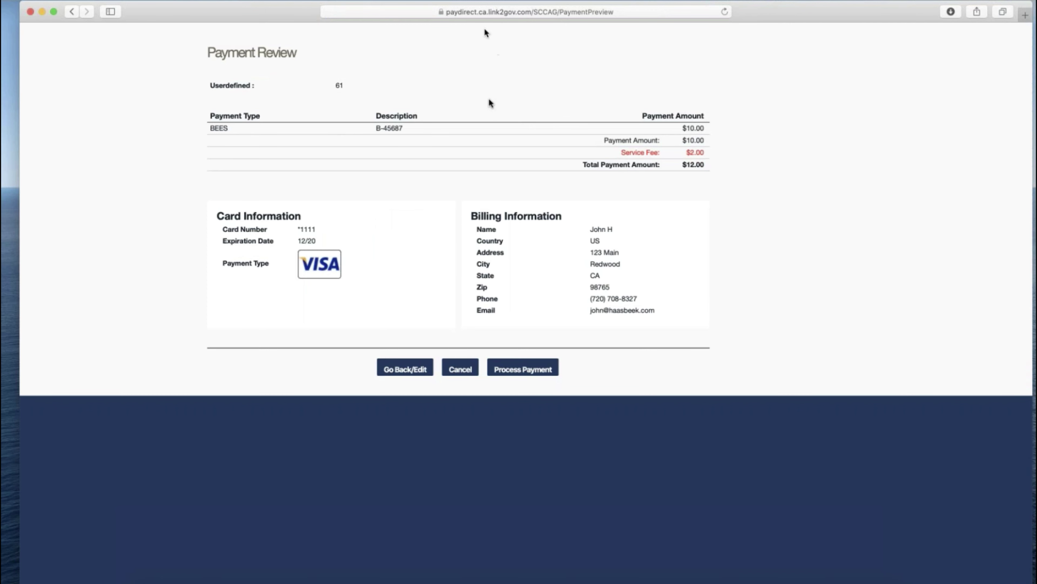
pyautogui.click(522, 369)
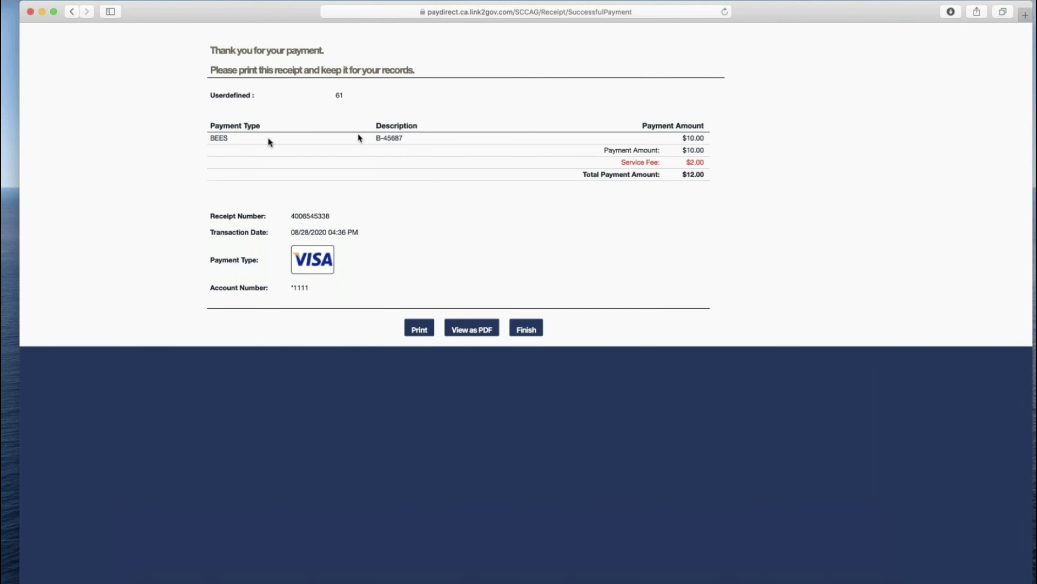
# - Review the BEES B-45687 payment lines on the $12.00 receipt, then finish back to CalAgPermits
pyautogui.moveTo(213, 140); pyautogui.dragTo(409, 141)
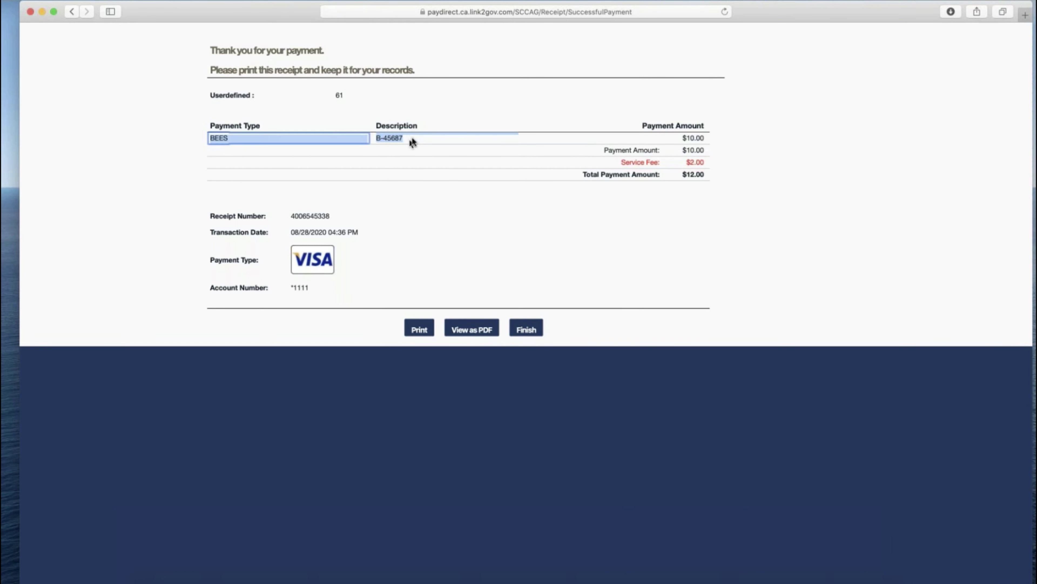
pyautogui.click(411, 136)
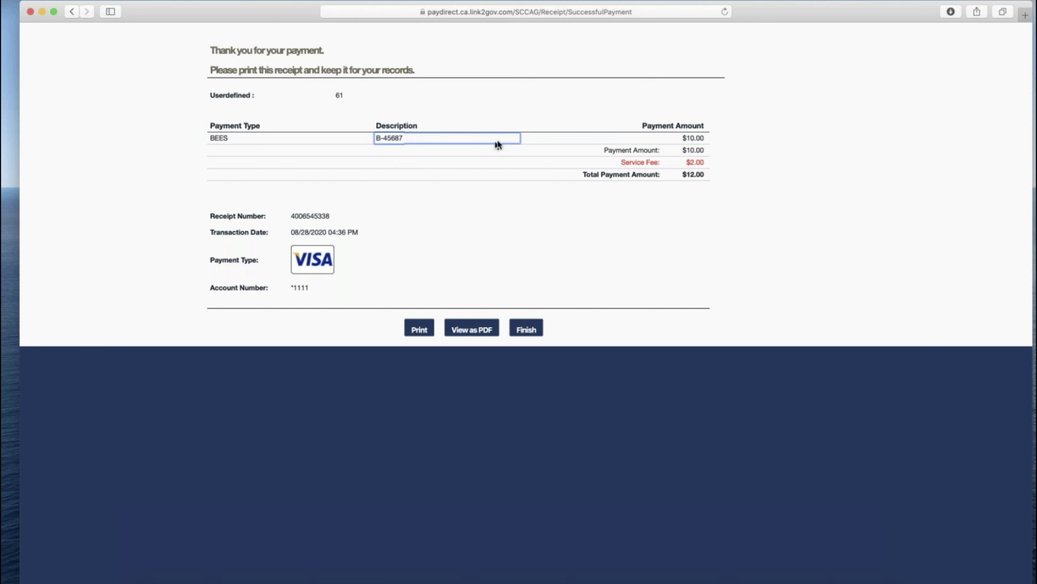
pyautogui.click(260, 140)
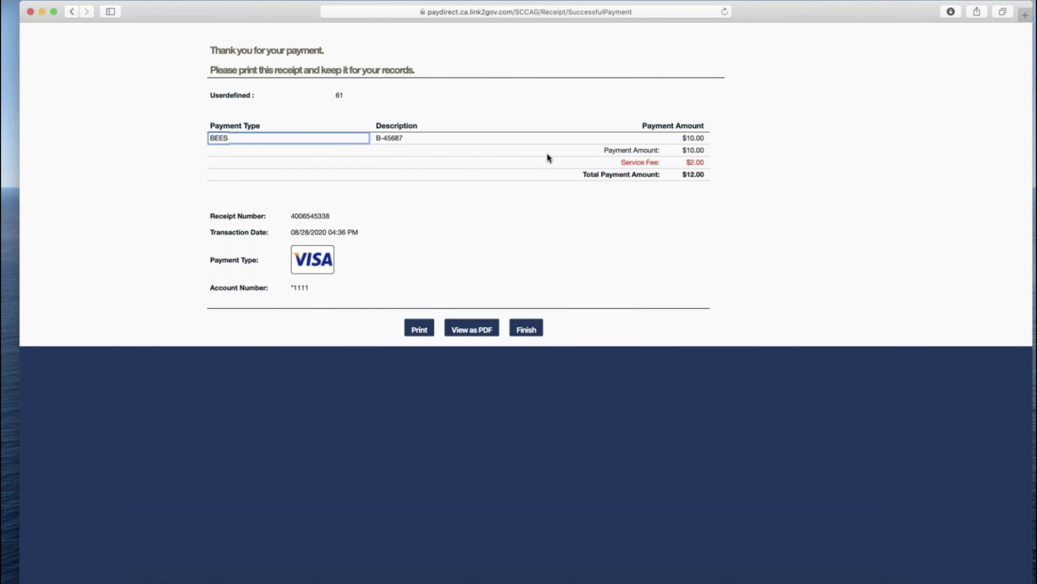
pyautogui.click(527, 329)
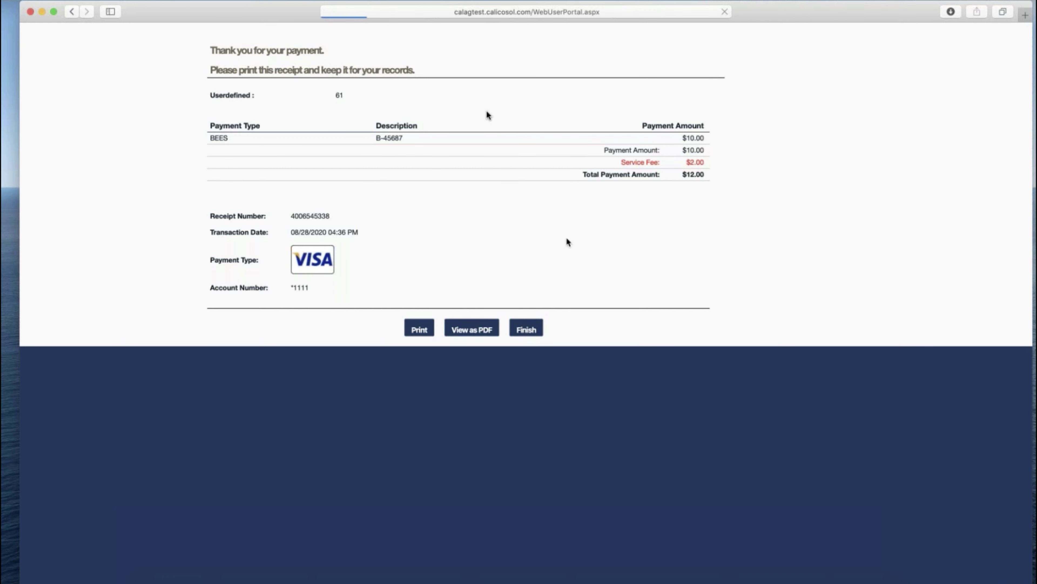
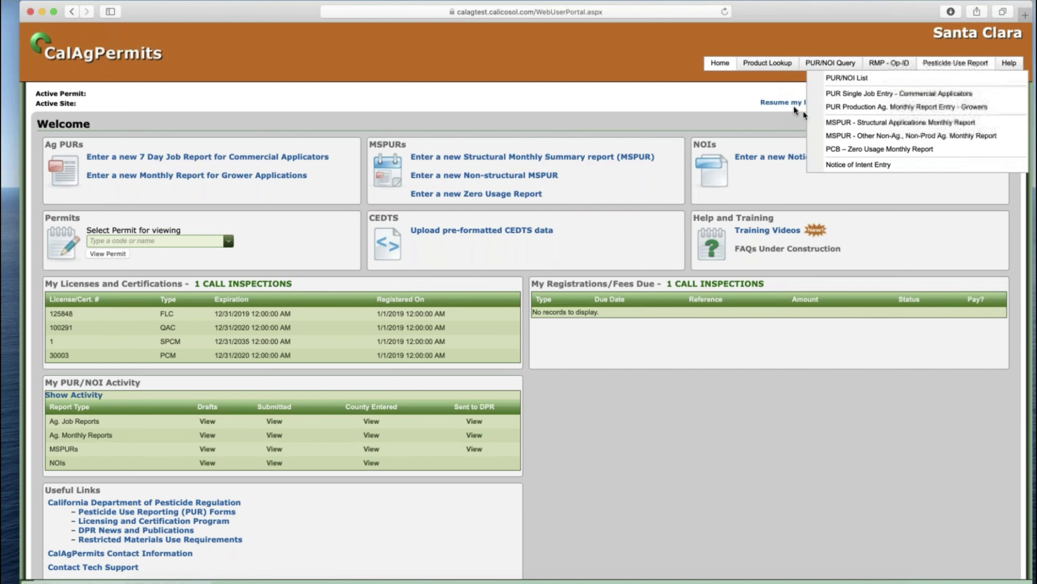
# - Return from the licensee portal to the county Portal welcome page through the PUR/NOI Query menu
pyautogui.click(842, 79)
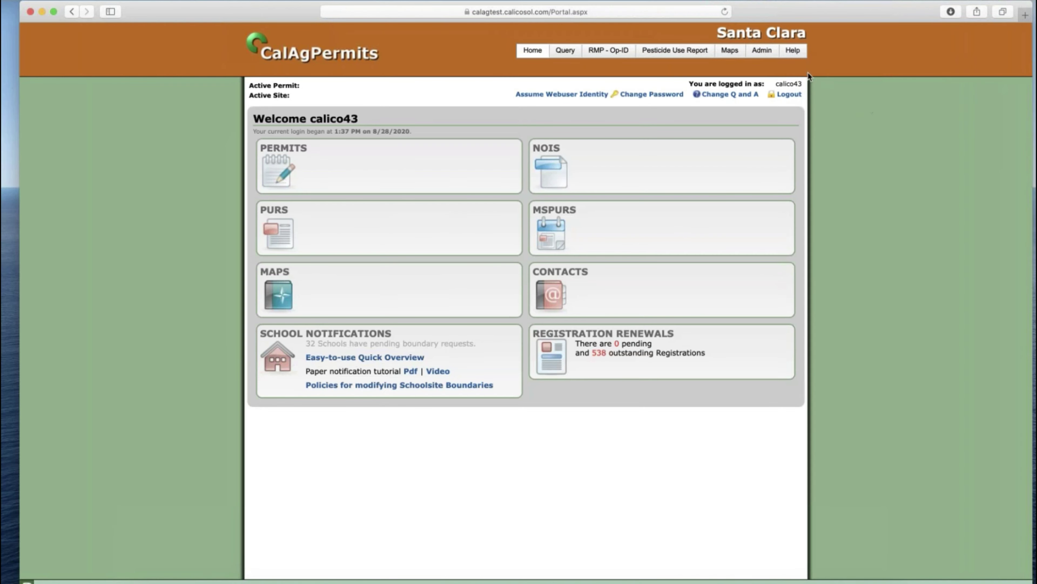
# - Show the Admin menu's list of administration areas from the top navigation
pyautogui.moveTo(761, 53)
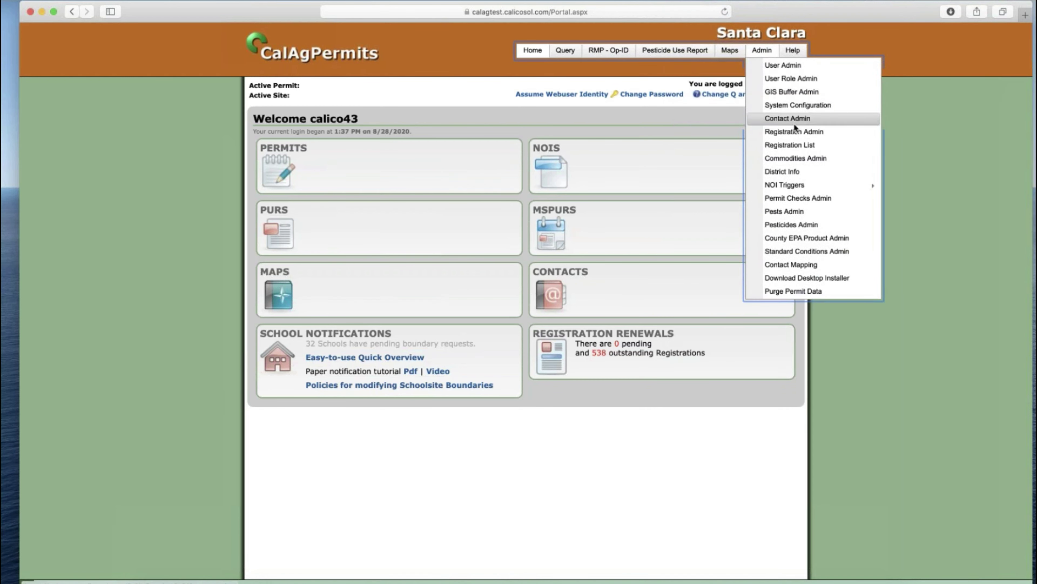
# - Open the renewals list, then Registration Administration's Manage Fees page with the 2020 license-type fees
pyautogui.click(790, 145)
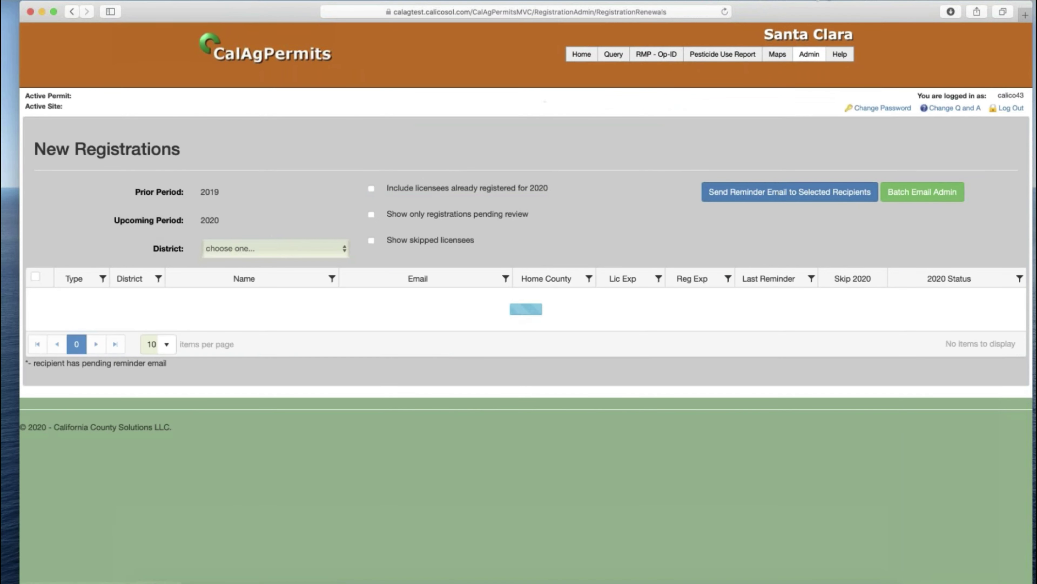
pyautogui.moveTo(809, 54)
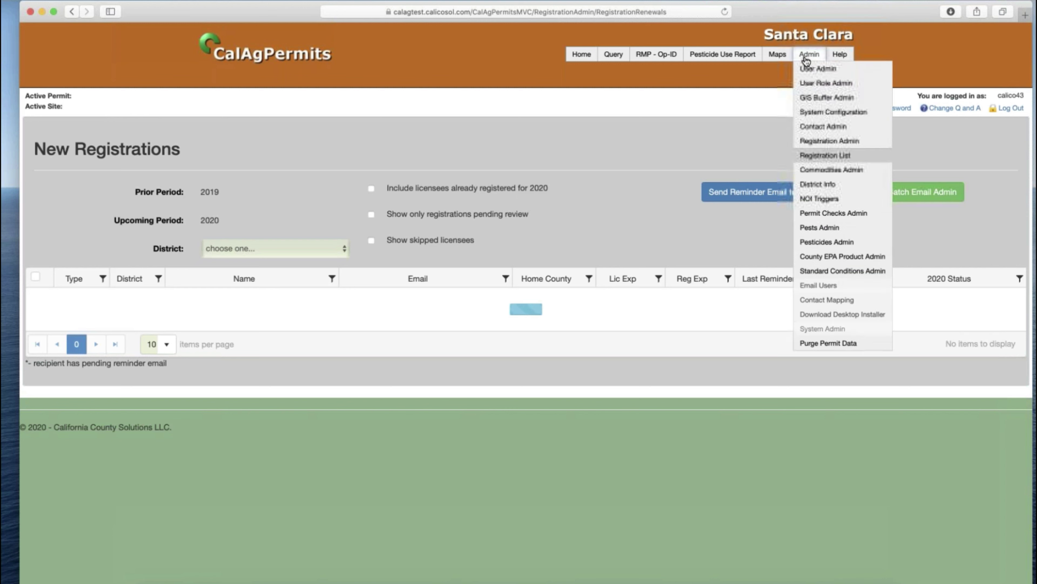
pyautogui.click(821, 141)
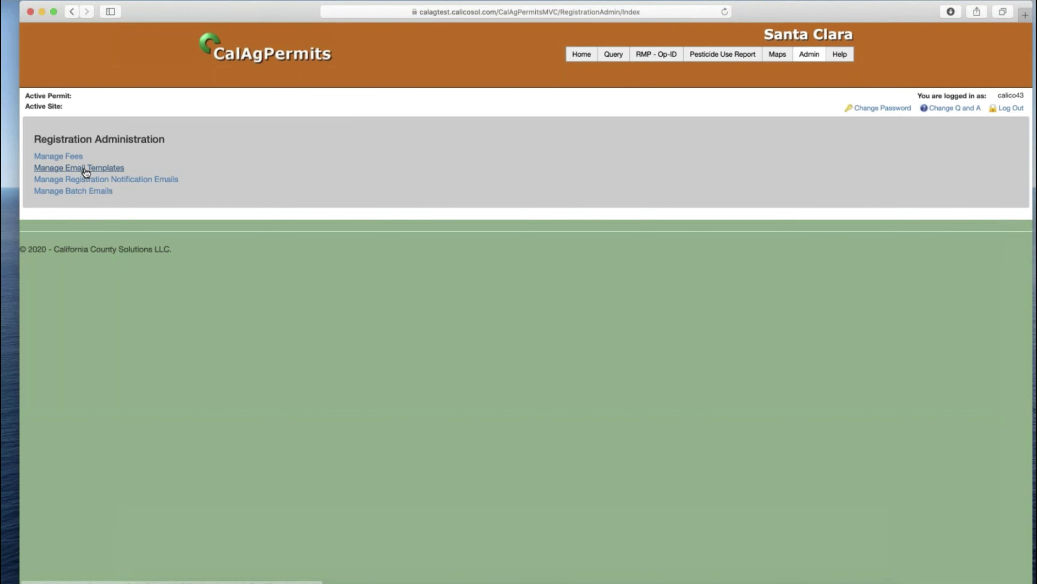
pyautogui.click(72, 158)
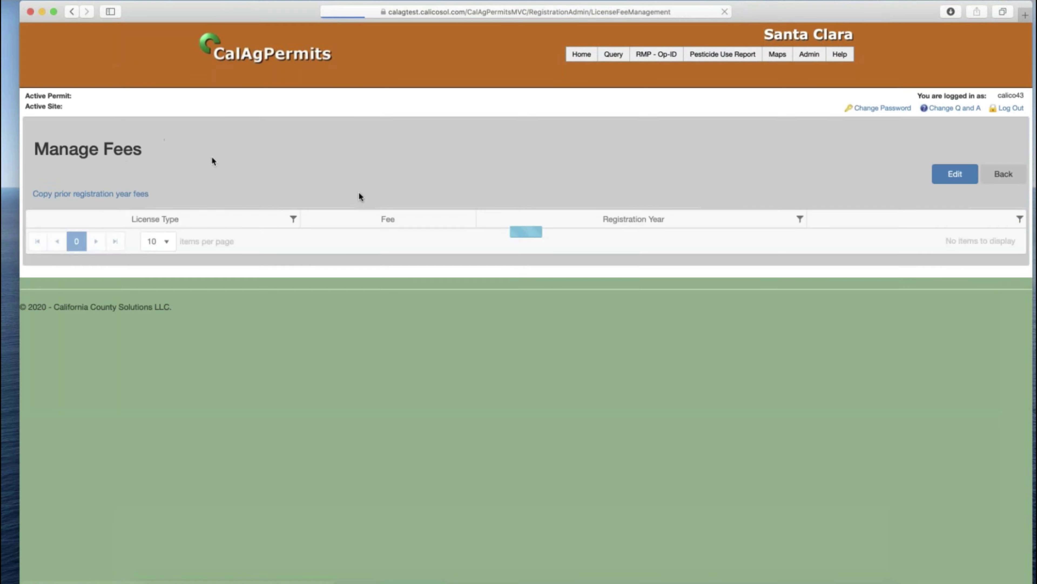